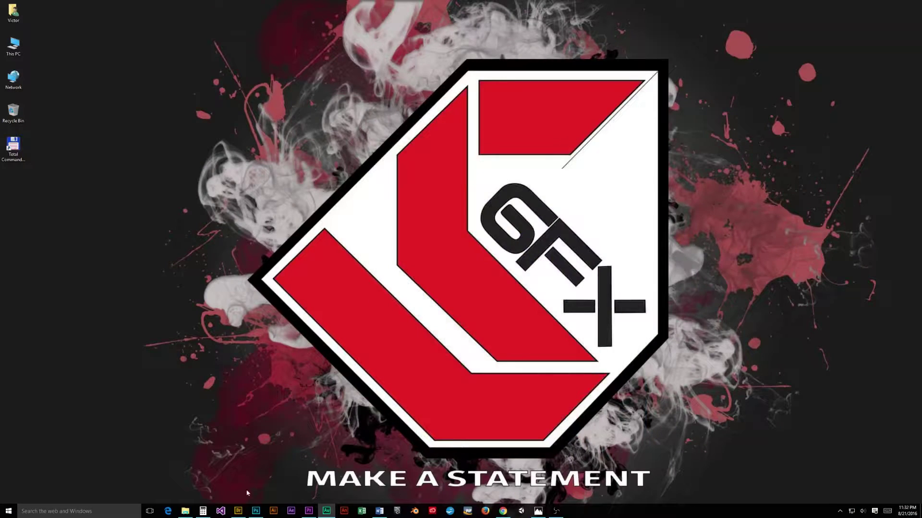
- Switch to Photoshop and start a new document named "Hips Sing Cover Art"
{"action": "left_click", "coordinate": [255, 511]}
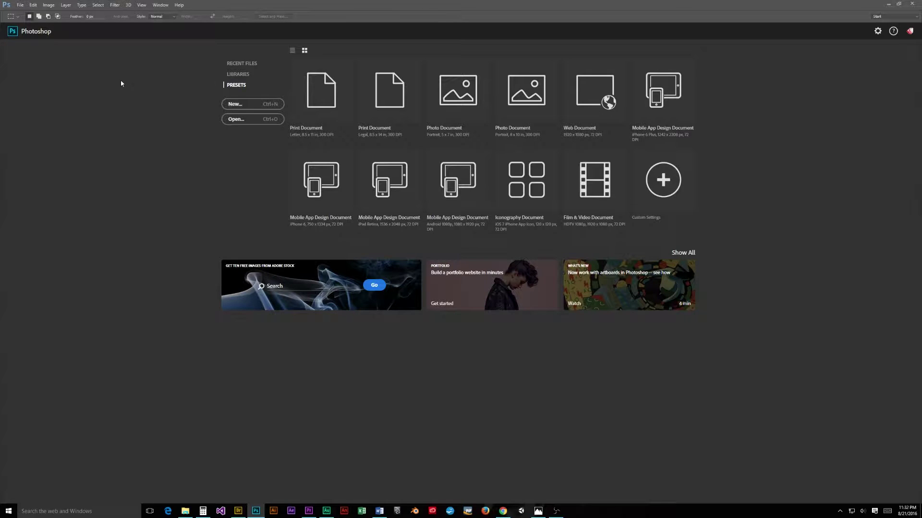
{"action": "left_click", "coordinate": [19, 5]}
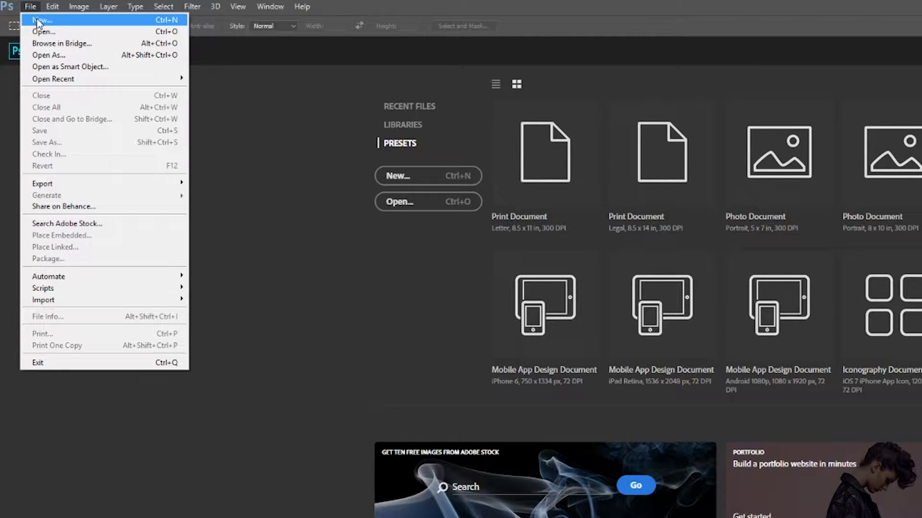
{"action": "left_click", "coordinate": [38, 22]}
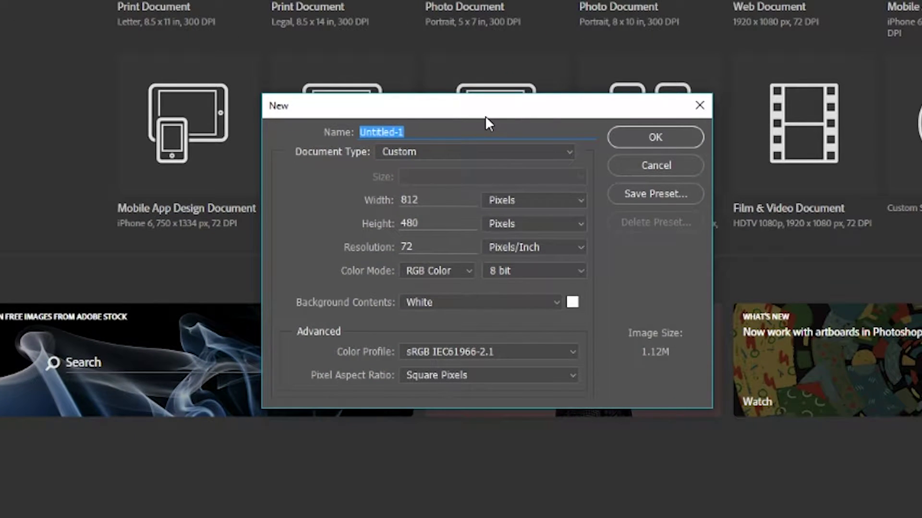
{"action": "type", "text": "Hi"}
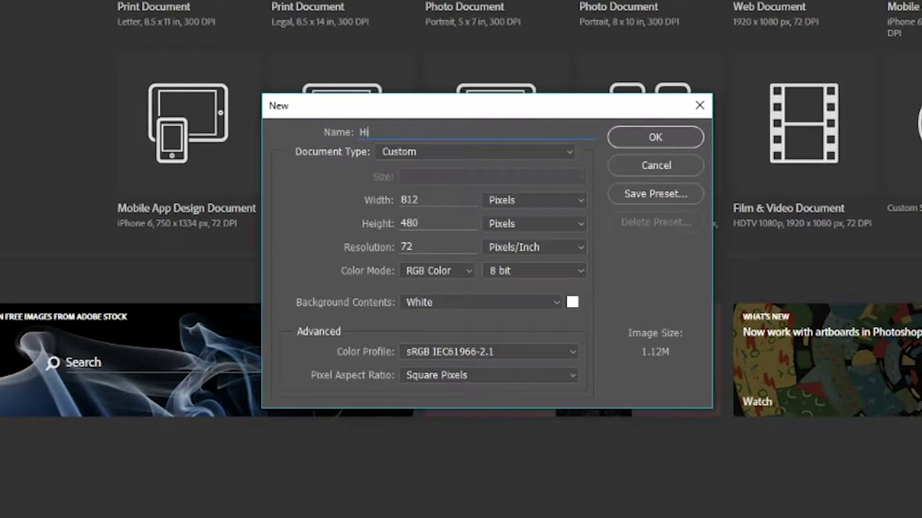
{"action": "type", "text": "ps Sing Cover Art"}
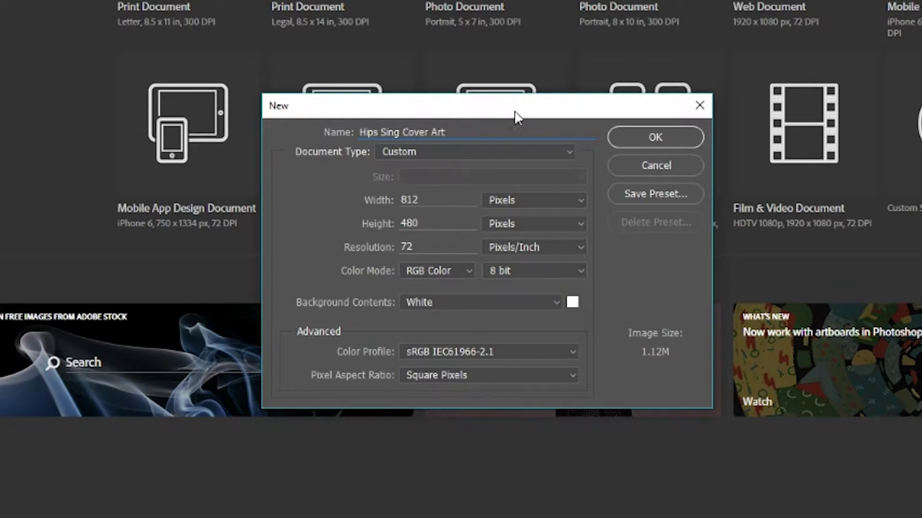
{"action": "left_click_drag", "start_coordinate": [445, 134], "coordinate": [346, 142]}
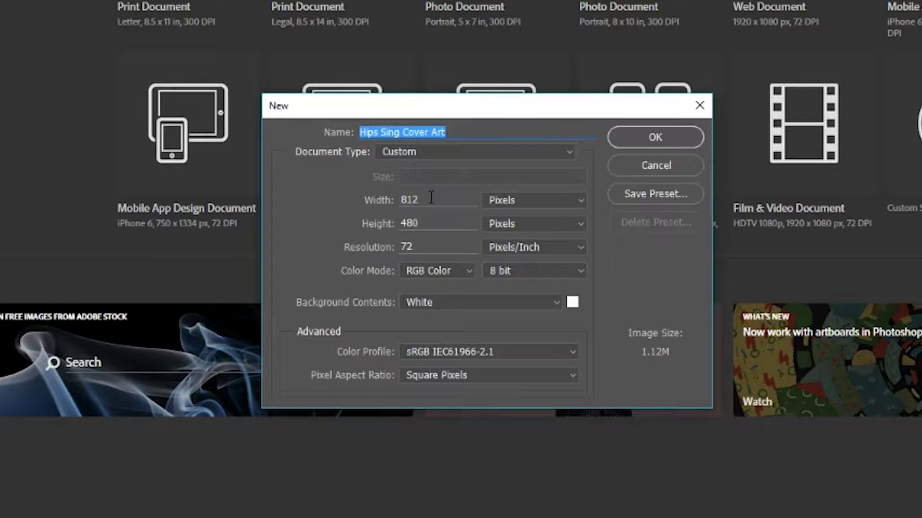
{"action": "left_click", "coordinate": [429, 133]}
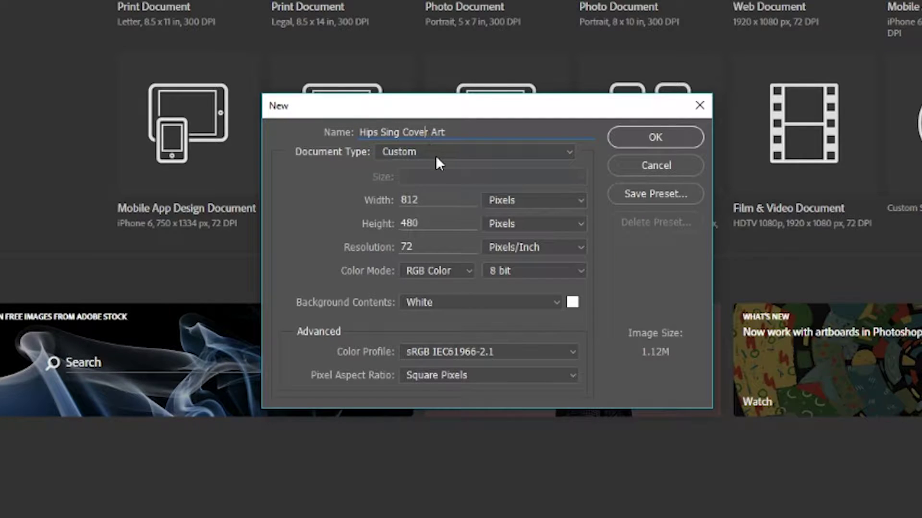
- Set the new document's width and height to 1500 pixels each
{"action": "left_click", "coordinate": [427, 199]}
{"action": "left_click", "coordinate": [514, 200]}
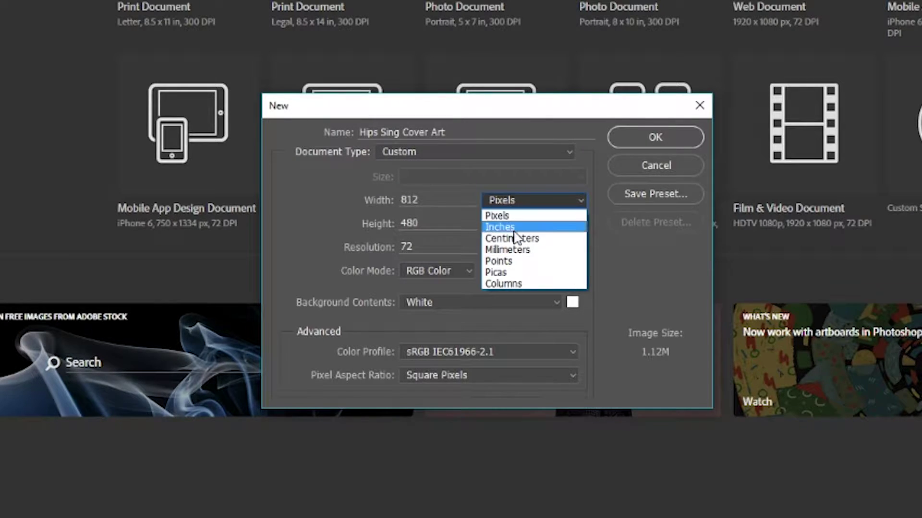
{"action": "left_click", "coordinate": [522, 200]}
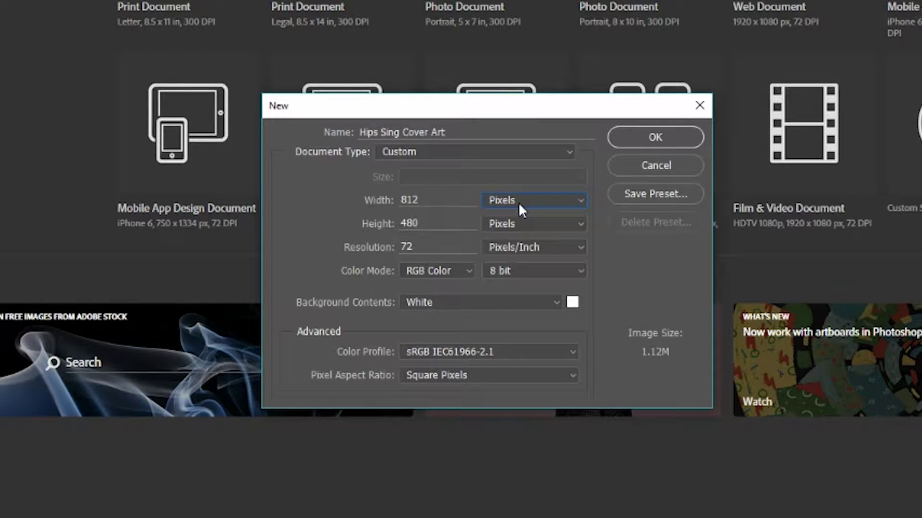
{"action": "double_click", "coordinate": [435, 198]}
{"action": "type", "text": "1500"}
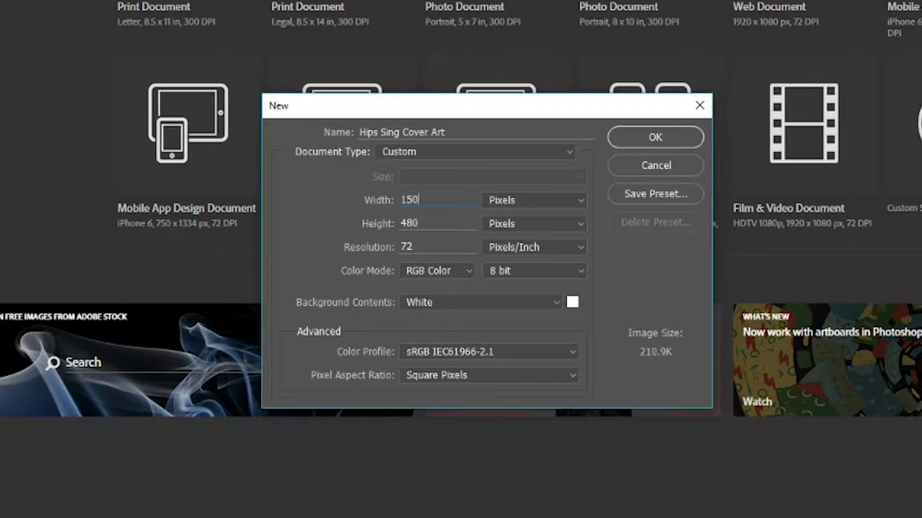
{"action": "double_click", "coordinate": [442, 223]}
{"action": "type", "text": "1500"}
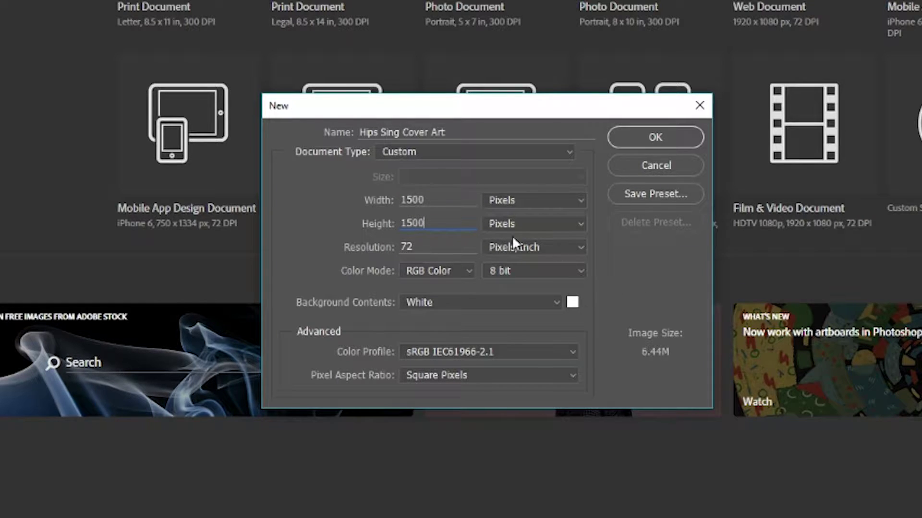
- Create the document with 72 pixels/inch resolution, 8 bit RGB color and a white background
{"action": "left_click", "coordinate": [415, 249]}
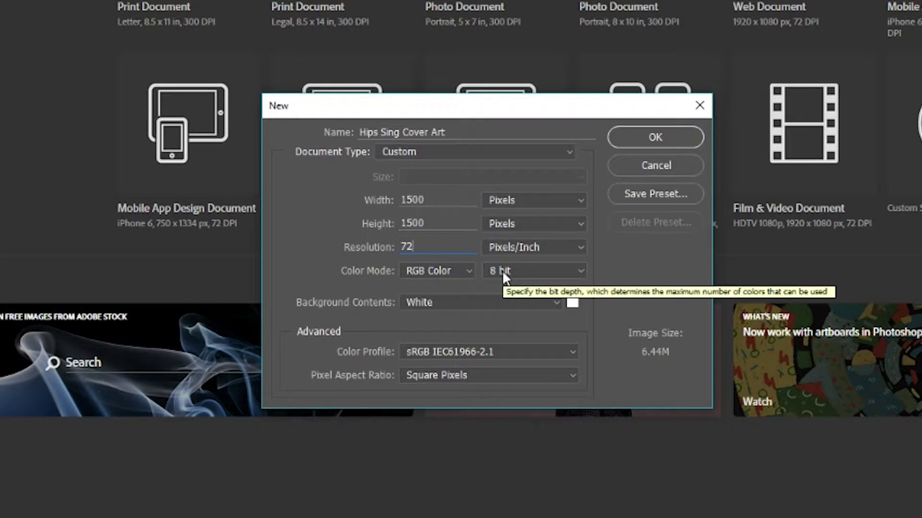
{"action": "left_click", "coordinate": [518, 273]}
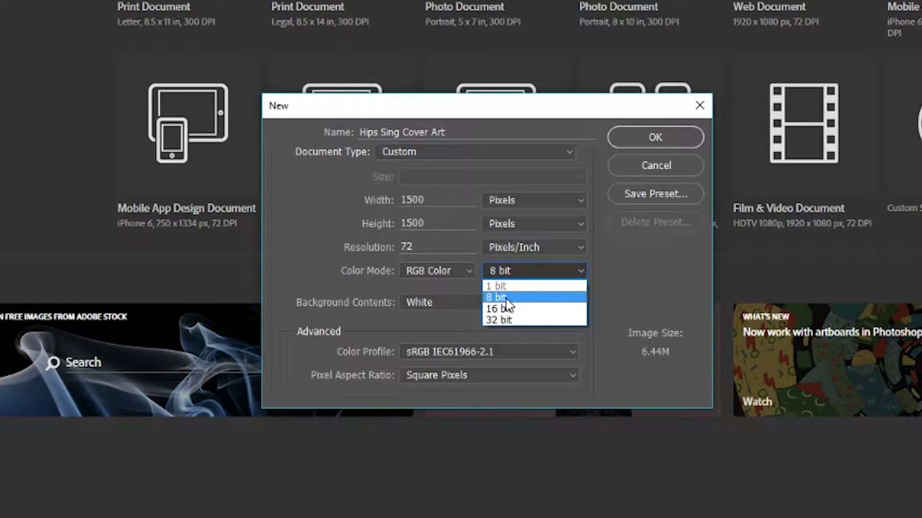
{"action": "left_click", "coordinate": [510, 309]}
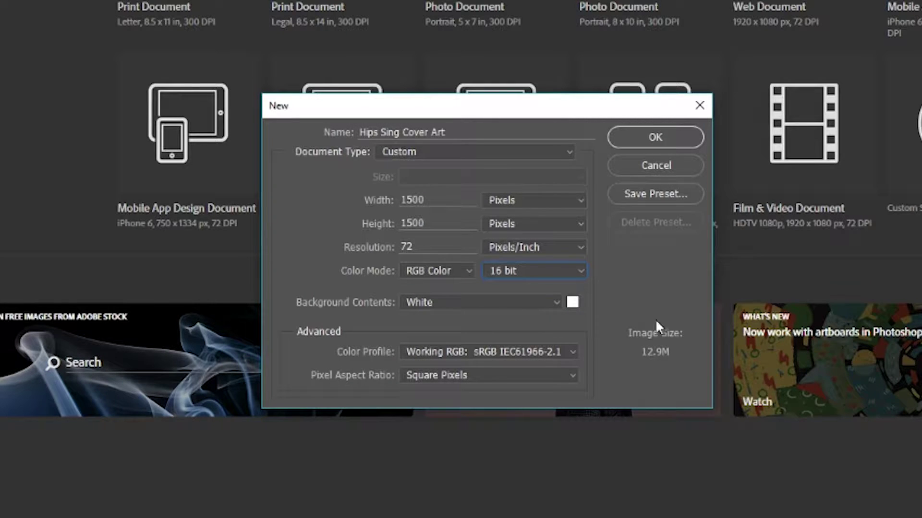
{"action": "left_click", "coordinate": [574, 271]}
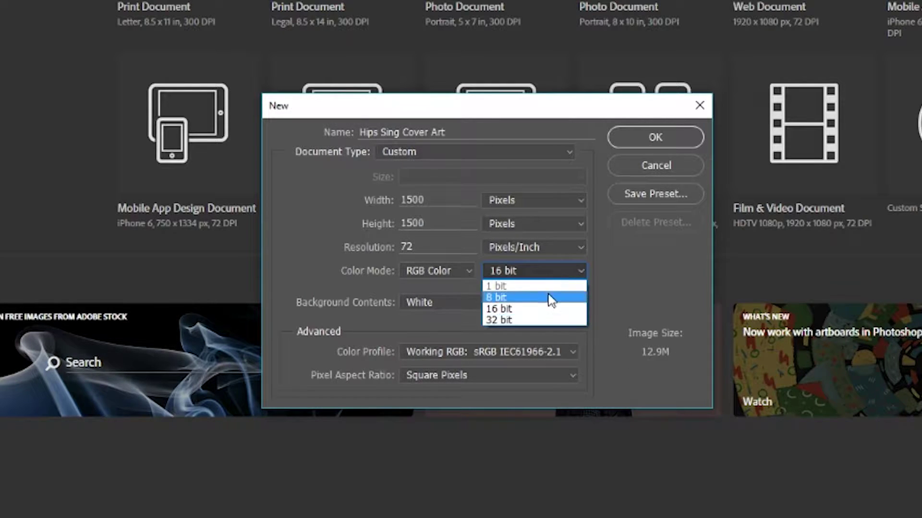
{"action": "left_click", "coordinate": [544, 294]}
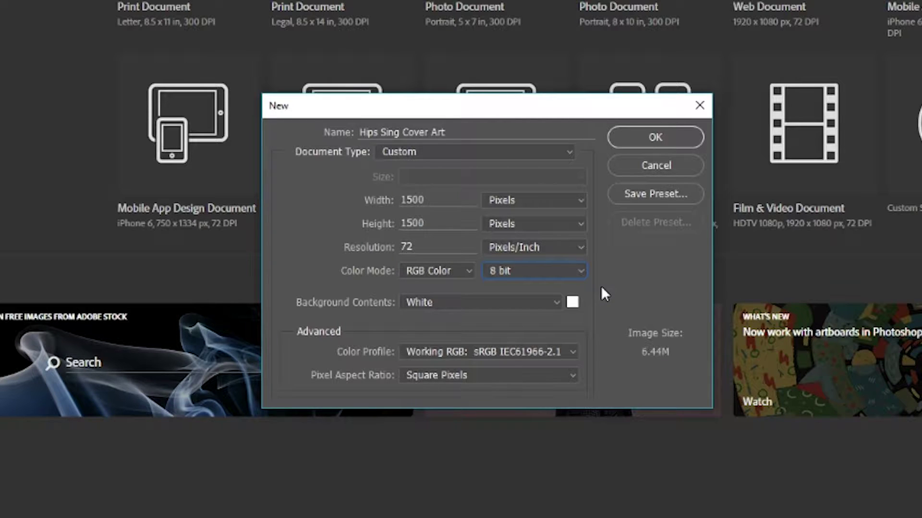
{"action": "left_click", "coordinate": [510, 305]}
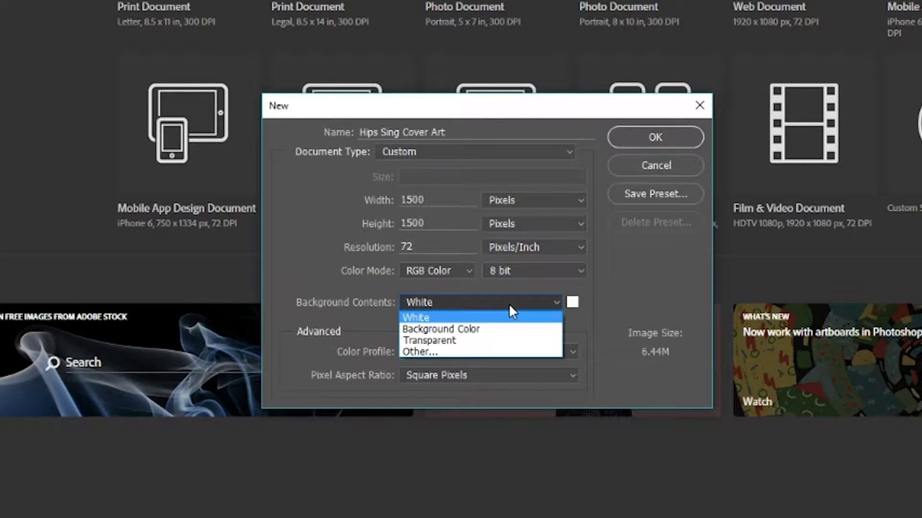
{"action": "left_click", "coordinate": [512, 303]}
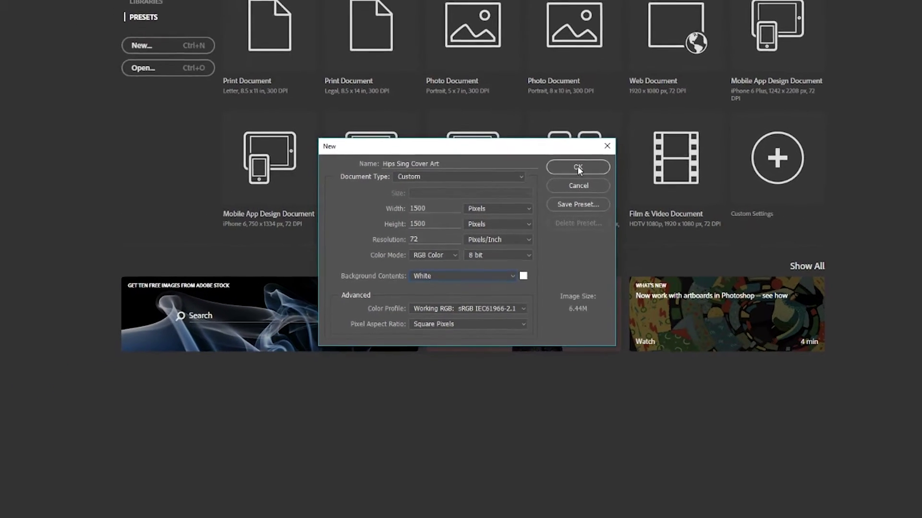
{"action": "left_click", "coordinate": [578, 167]}
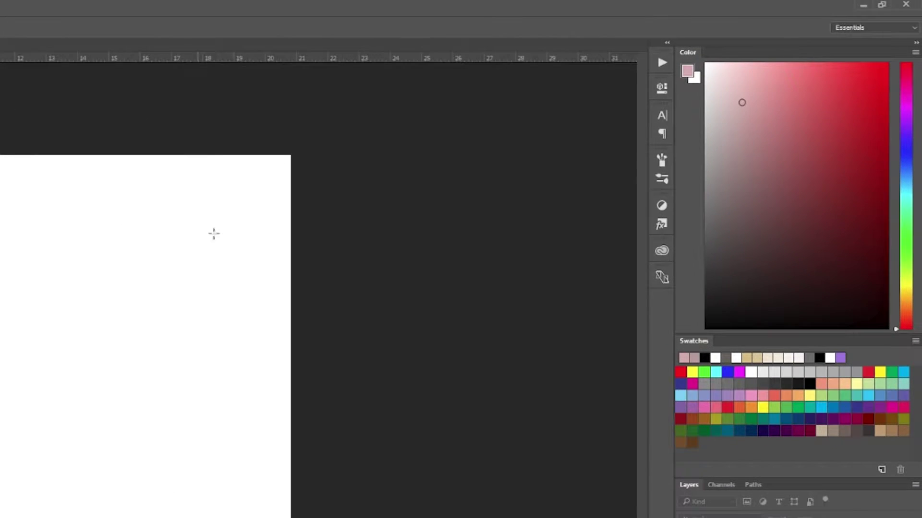
- Choose the Essentials workspace and, after trying the marquee, lasso and magic wand tools, activate the Move tool
{"action": "left_click", "coordinate": [886, 29]}
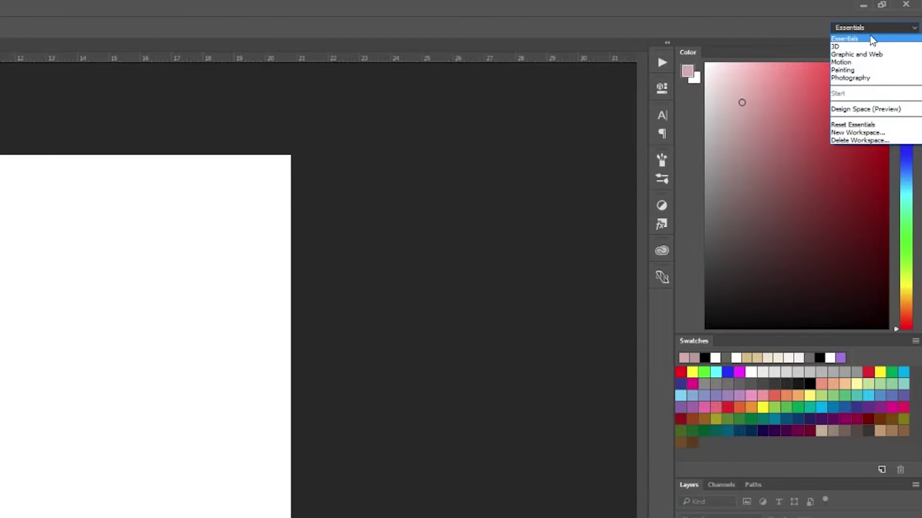
{"action": "left_click", "coordinate": [870, 38]}
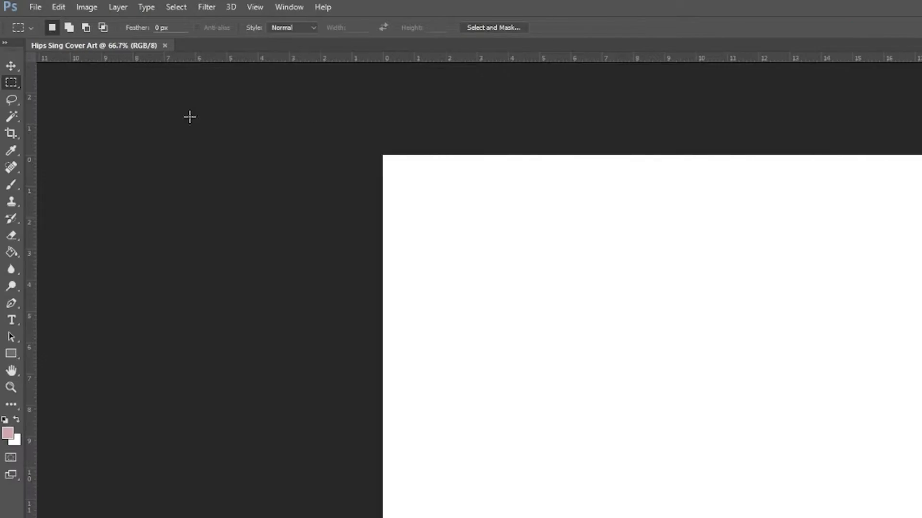
{"action": "left_click", "coordinate": [12, 66]}
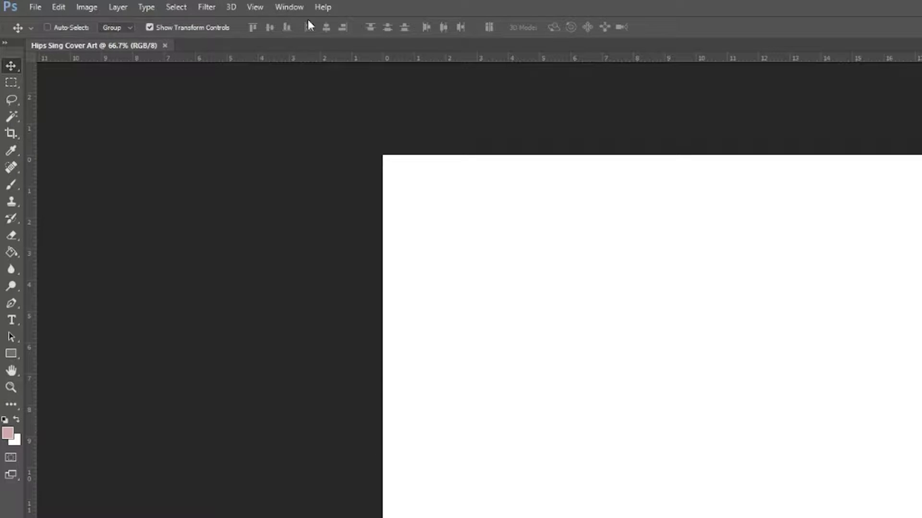
{"action": "left_click", "coordinate": [13, 83]}
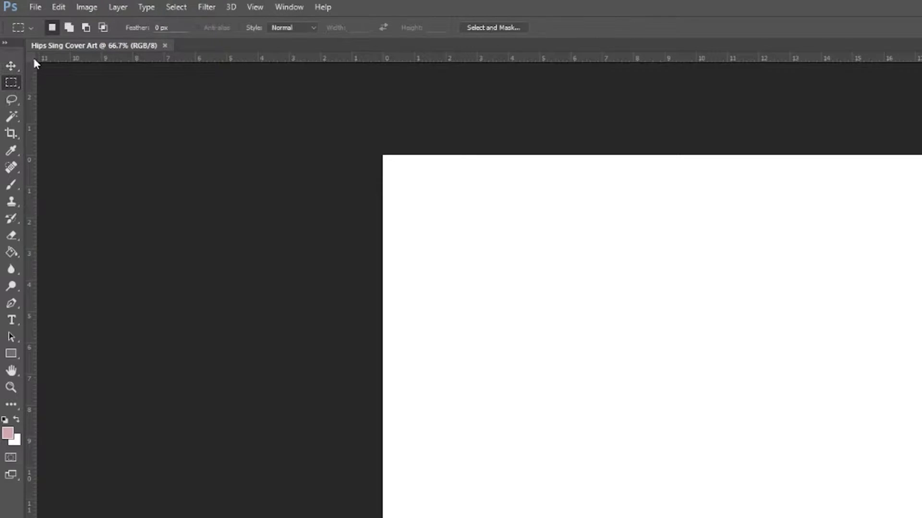
{"action": "left_click", "coordinate": [11, 100]}
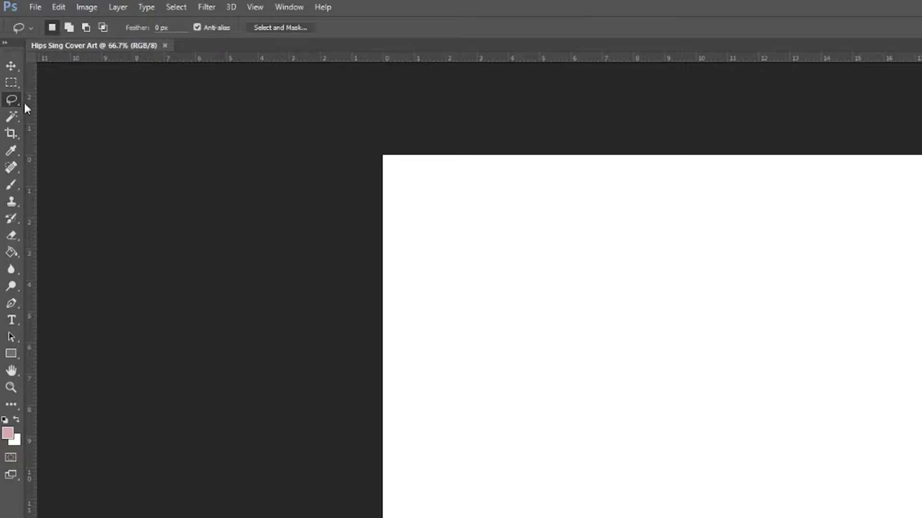
{"action": "left_click", "coordinate": [12, 116]}
{"action": "left_click", "coordinate": [11, 66]}
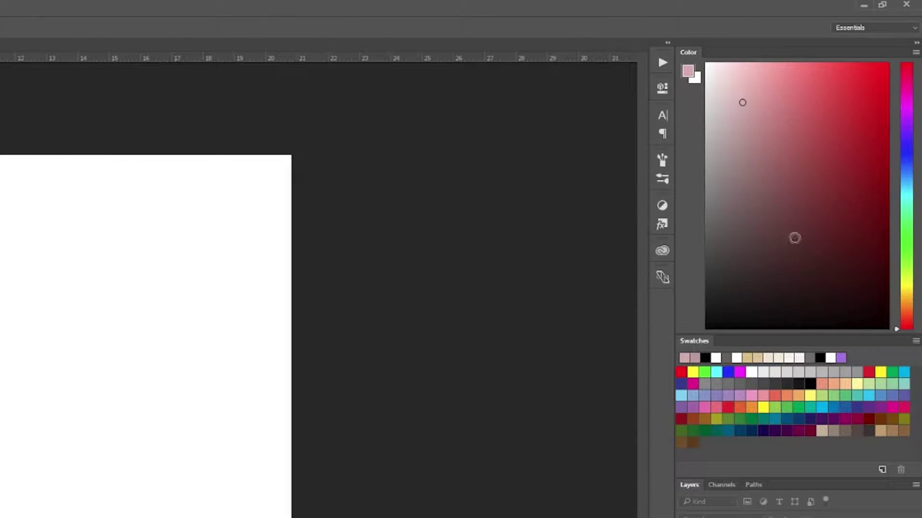
- Set the foreground color to black
{"action": "left_click", "coordinate": [688, 73]}
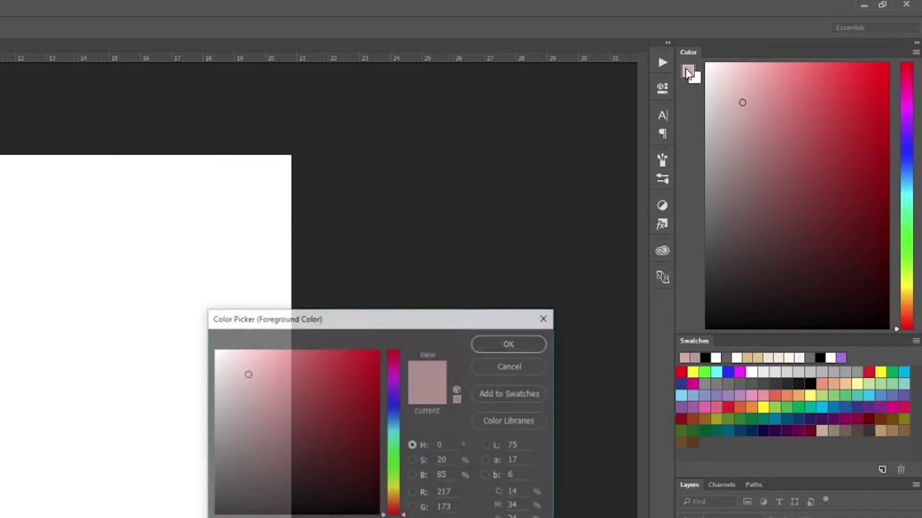
{"action": "mouse_move", "coordinate": [259, 432]}
{"action": "left_mouse_down"}
{"action": "mouse_move", "coordinate": [197, 474]}
{"action": "mouse_move", "coordinate": [207, 517]}
{"action": "left_mouse_up"}
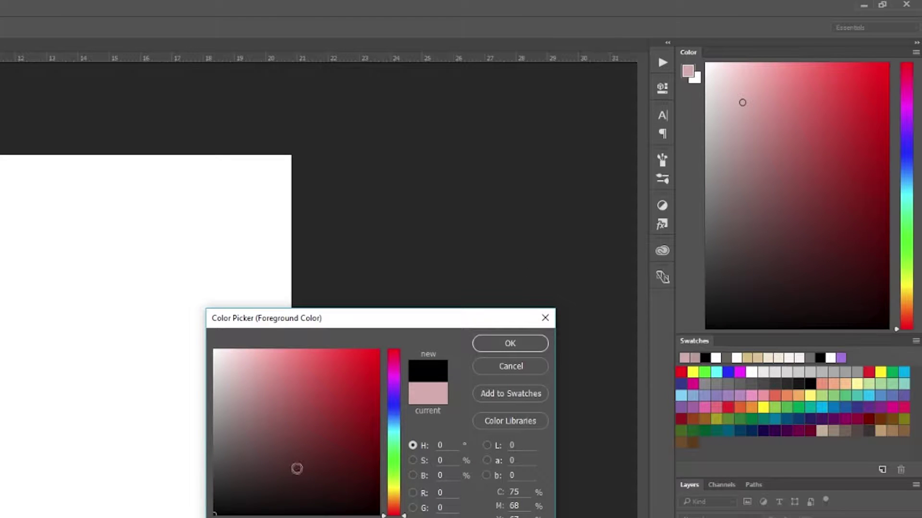
{"action": "left_click", "coordinate": [529, 345]}
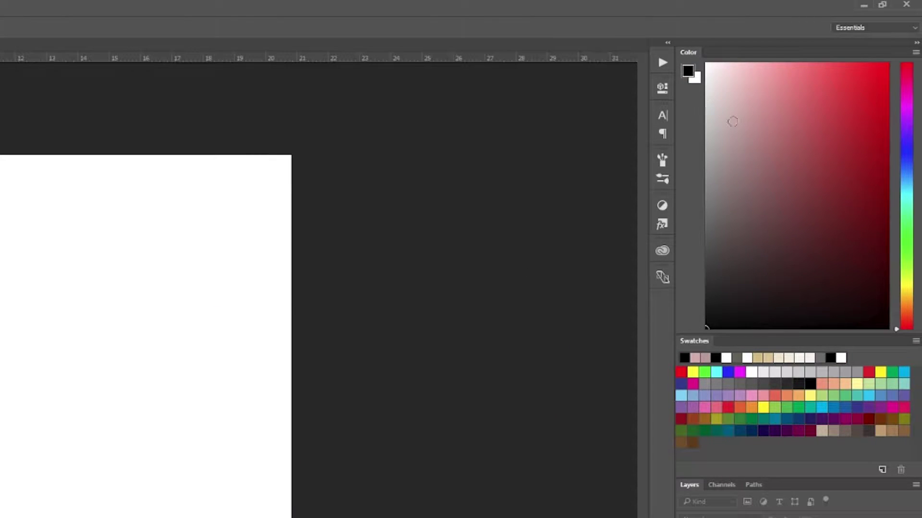
- Set the foreground color to a pale pink with hue 0, saturation 7% and brightness 92%
{"action": "left_click", "coordinate": [688, 72]}
{"action": "mouse_move", "coordinate": [309, 421]}
{"action": "left_mouse_down"}
{"action": "mouse_move", "coordinate": [213, 368]}
{"action": "mouse_move", "coordinate": [224, 363]}
{"action": "left_mouse_up"}
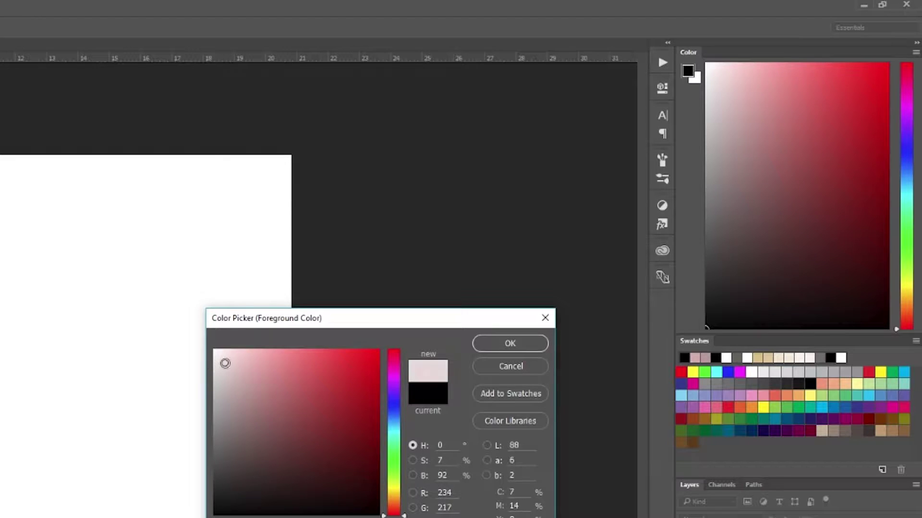
{"action": "left_click", "coordinate": [510, 343]}
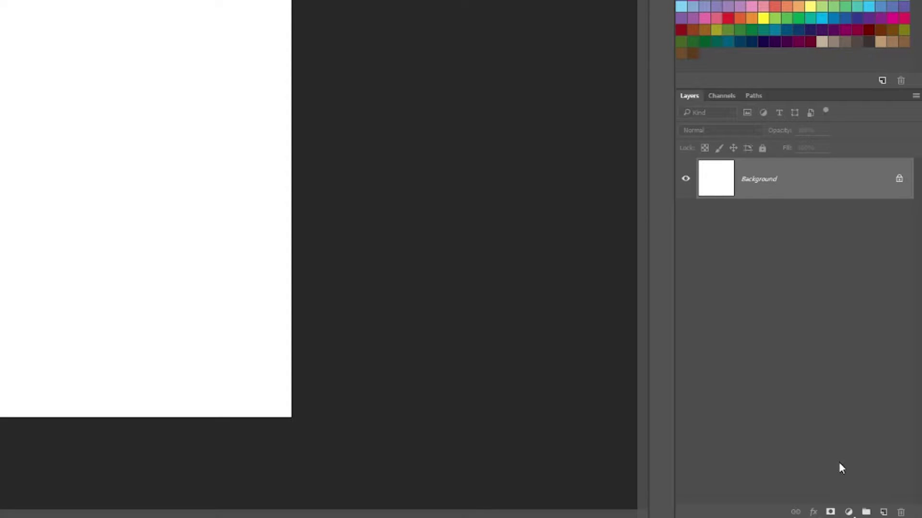
- Add three empty layers above the Background and select the layers below the topmost one by one
{"action": "left_click", "coordinate": [884, 511]}
{"action": "left_click", "coordinate": [884, 512]}
{"action": "left_click", "coordinate": [885, 512]}
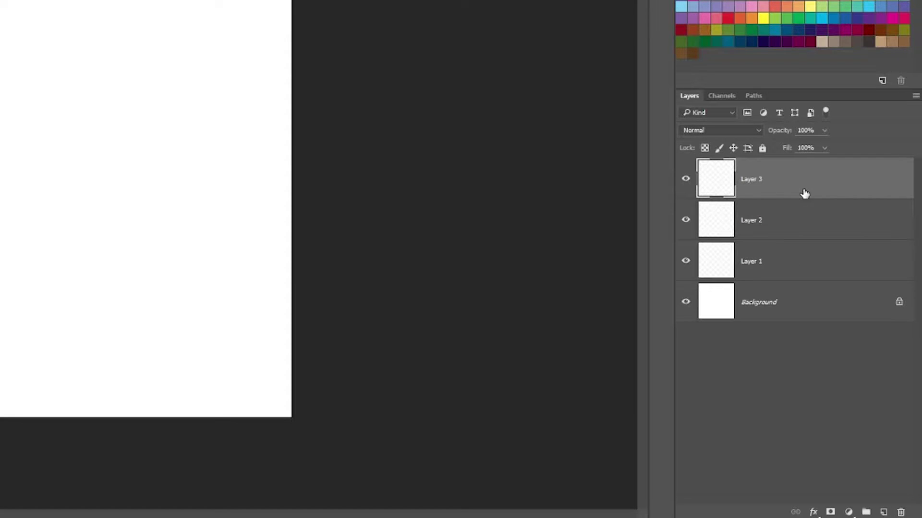
{"action": "left_click", "coordinate": [802, 229]}
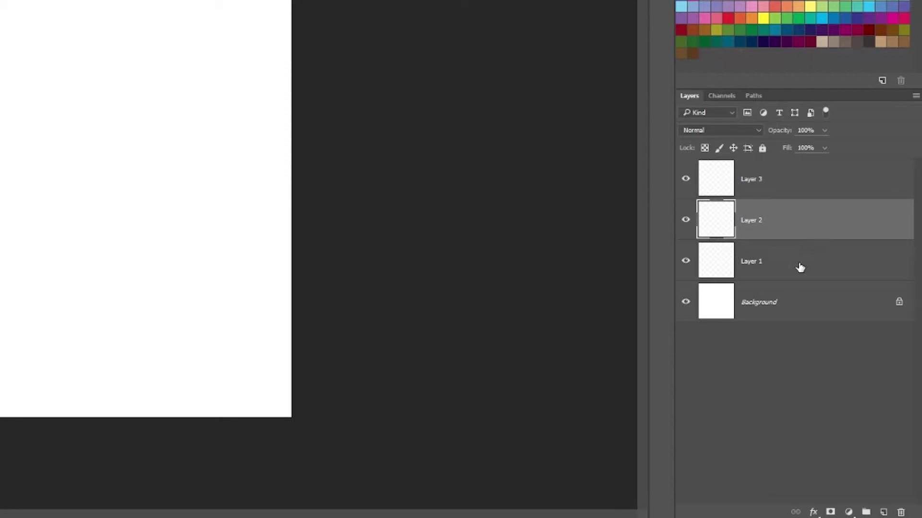
{"action": "left_click", "coordinate": [800, 268]}
{"action": "left_click", "coordinate": [803, 306]}
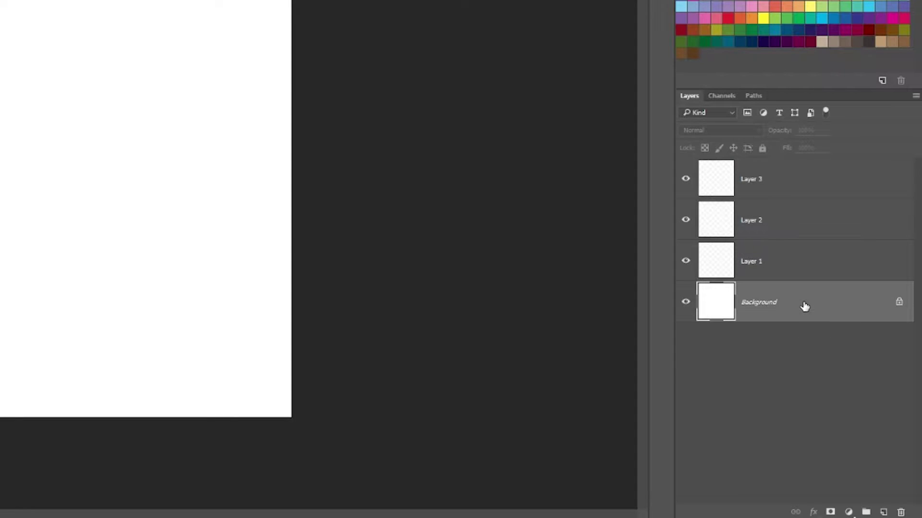
- Delete Layer 1, Layer 2 and Layer 3 together, leaving only the Background layer
{"action": "left_click", "coordinate": [797, 265]}
{"action": "left_click", "coordinate": [790, 175], "text": "shift"}
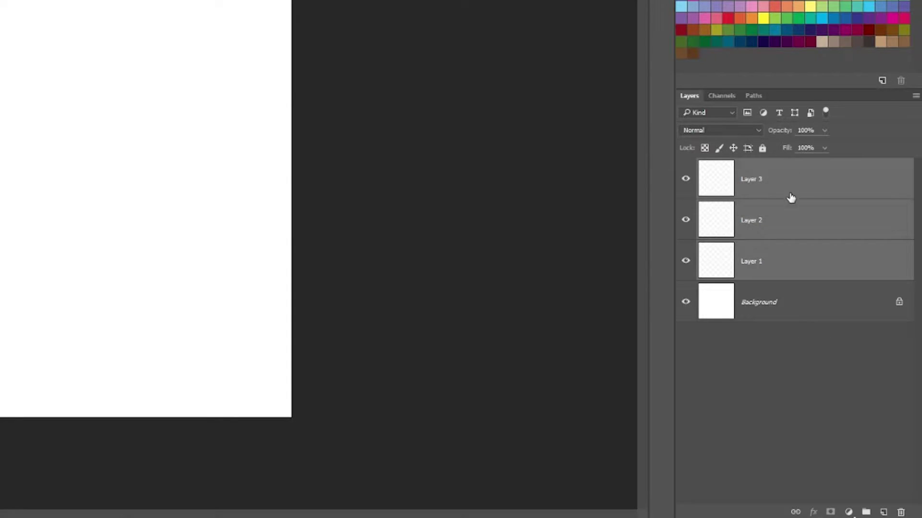
{"action": "key", "text": "Delete"}
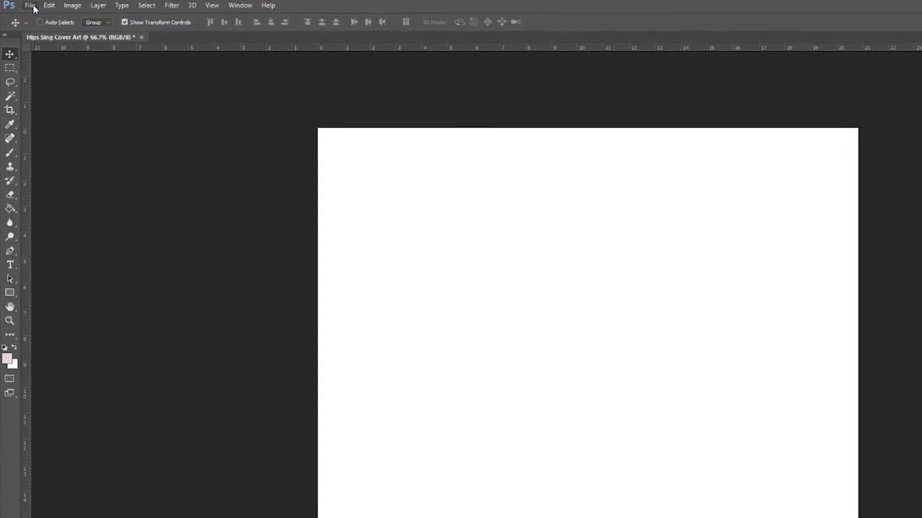
- Switch to Adobe Bridge to browse the project files and select palmtree1.jpg
{"action": "left_click", "coordinate": [33, 6]}
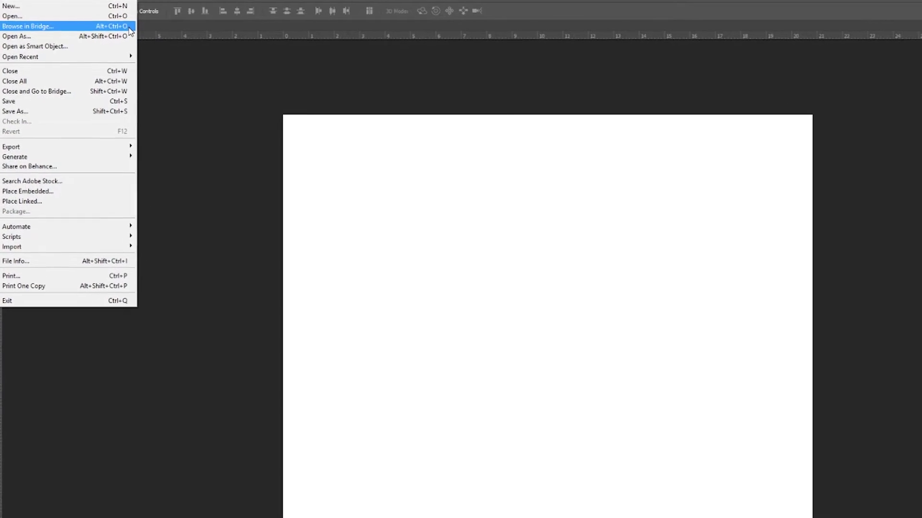
{"action": "left_click", "coordinate": [105, 20]}
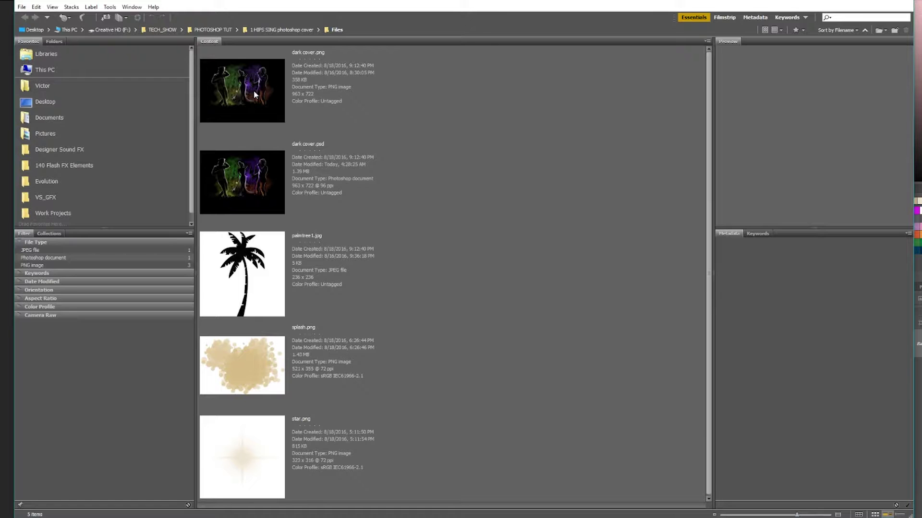
{"action": "left_click", "coordinate": [483, 295]}
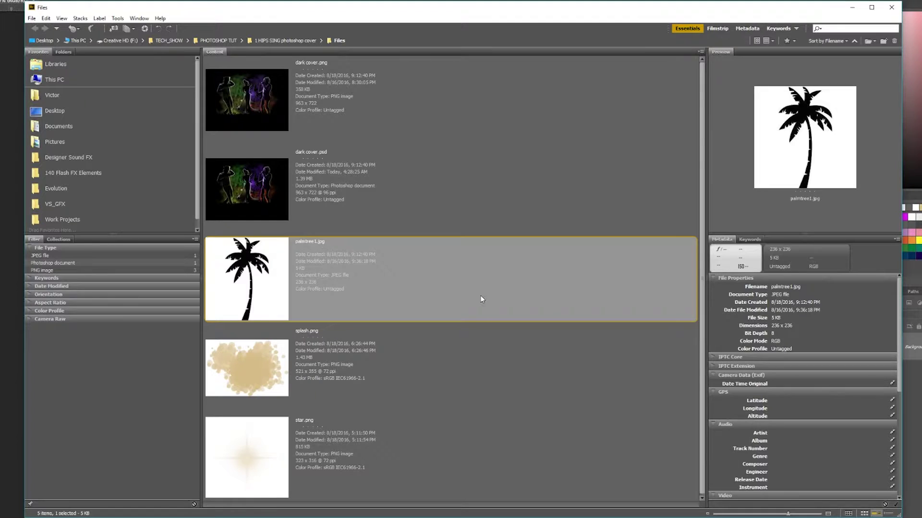
- Display the folder contents as a list, and return them to the details view
{"action": "left_click", "coordinate": [62, 18]}
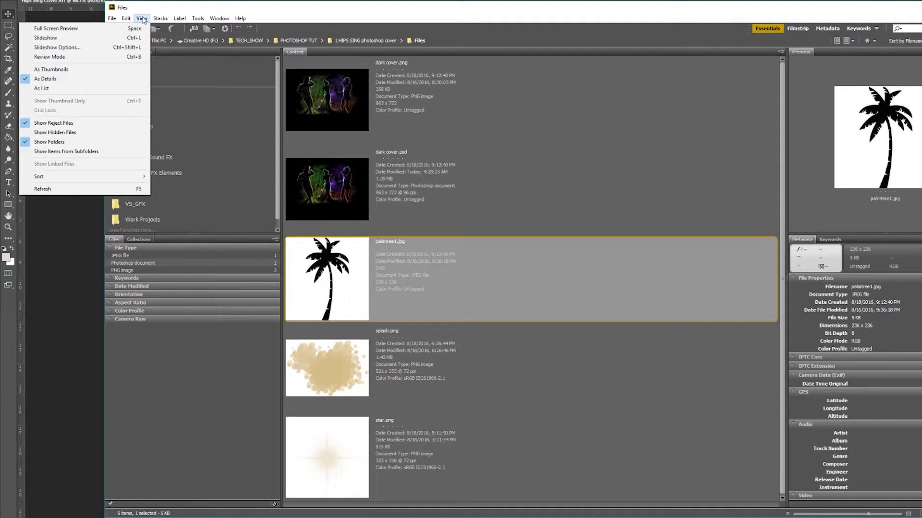
{"action": "left_click", "coordinate": [99, 89]}
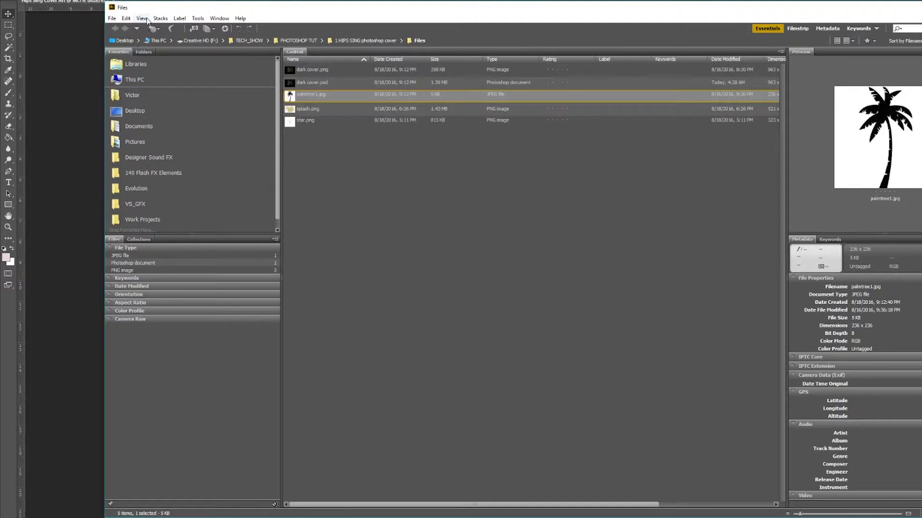
{"action": "left_click", "coordinate": [142, 18]}
{"action": "left_click", "coordinate": [102, 81]}
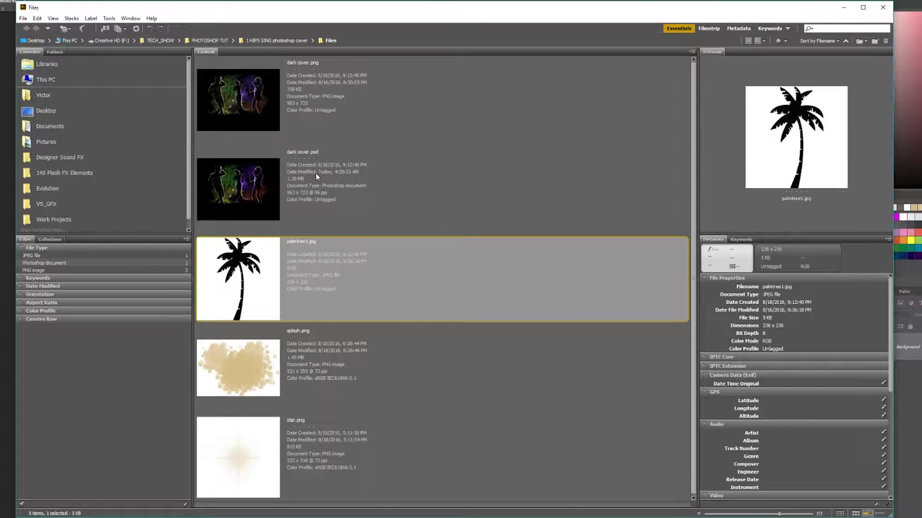
- Place dark cover.png from Bridge into the Photoshop cover art document and commit the placement
{"action": "right_click", "coordinate": [330, 102]}
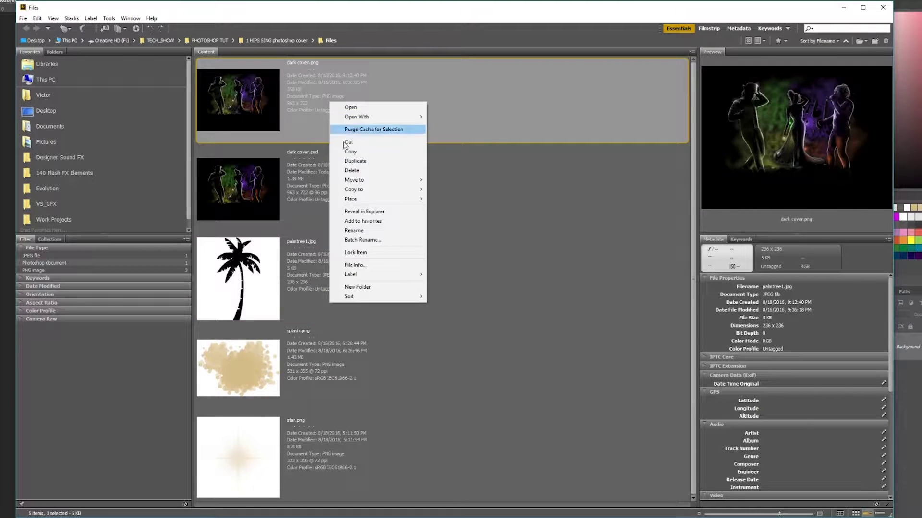
{"action": "mouse_move", "coordinate": [355, 198]}
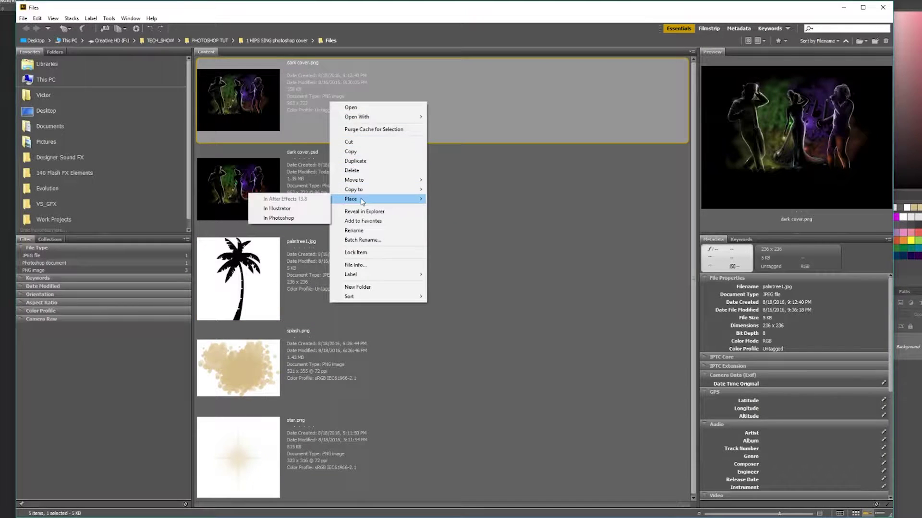
{"action": "left_click", "coordinate": [288, 218]}
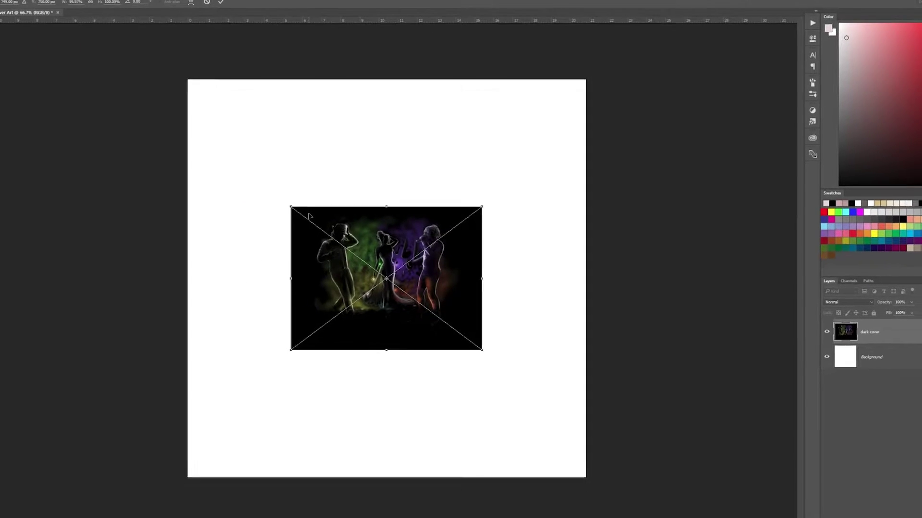
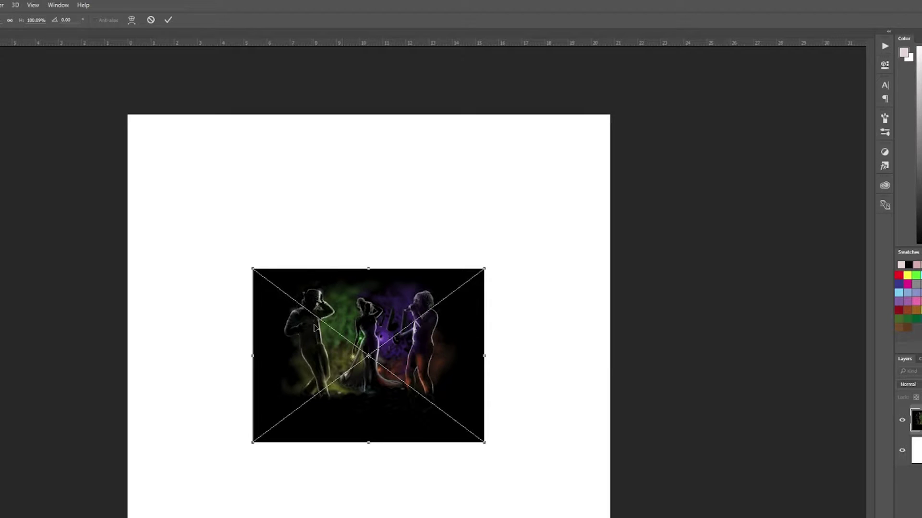
{"action": "left_click", "coordinate": [168, 21]}
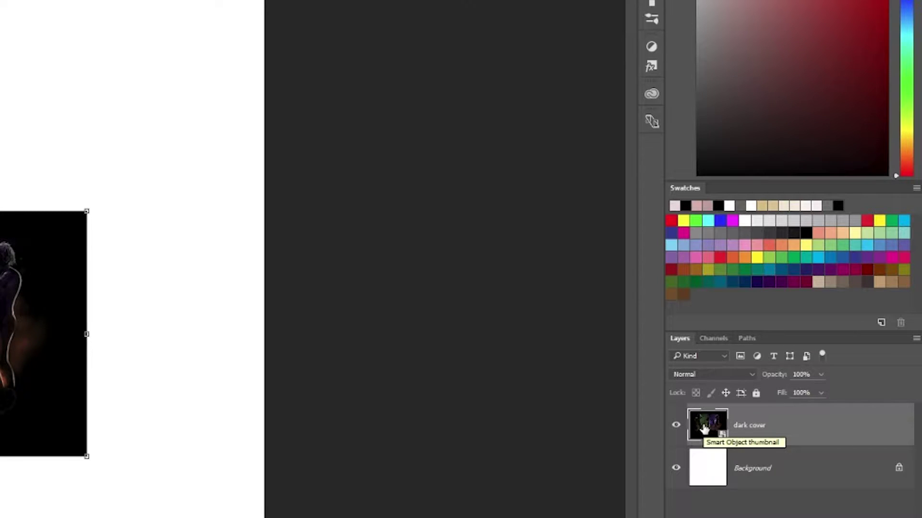
- Open the contents of the dark cover smart object for editing and display the Adjustments panel
{"action": "double_click", "coordinate": [703, 427]}
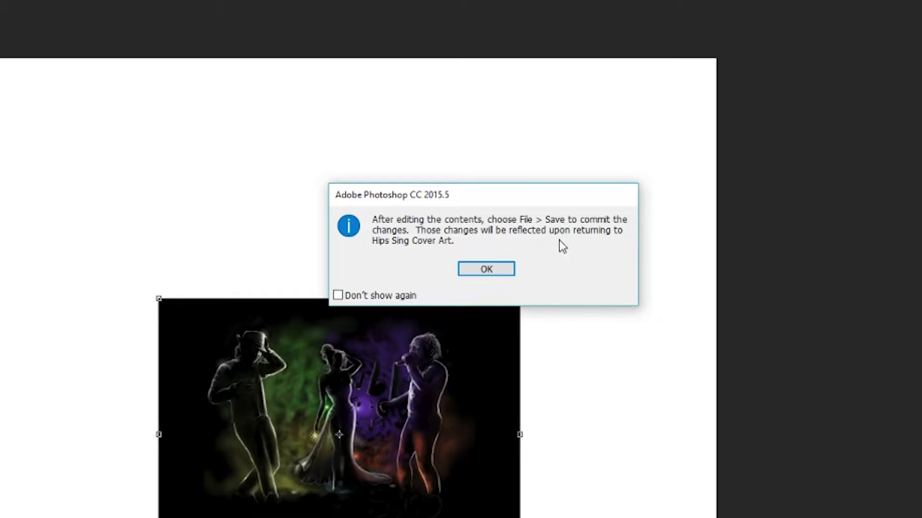
{"action": "left_click", "coordinate": [488, 270]}
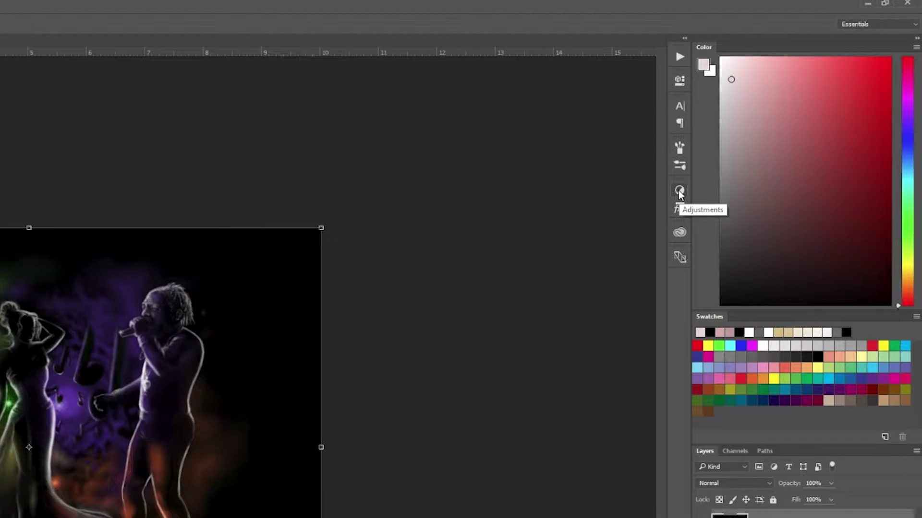
{"action": "left_click", "coordinate": [678, 190]}
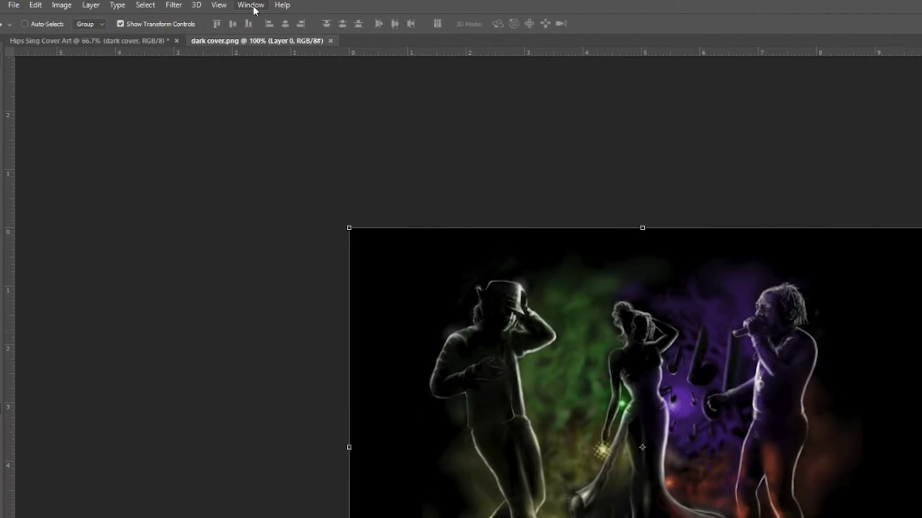
{"action": "left_click", "coordinate": [252, 5]}
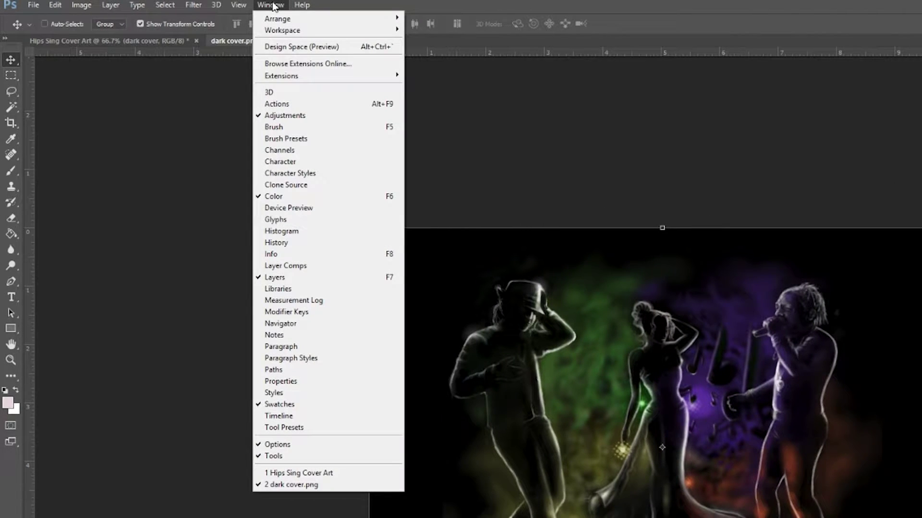
{"action": "left_click", "coordinate": [284, 115]}
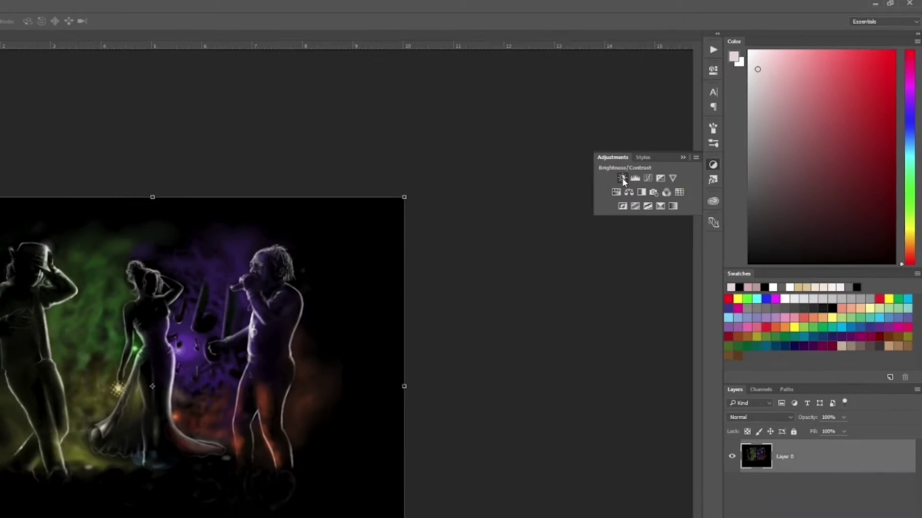
- Add a Brightness/Contrast adjustment layer above Layer 0 with brightness 70, and deselect the layers
{"action": "left_click", "coordinate": [574, 206]}
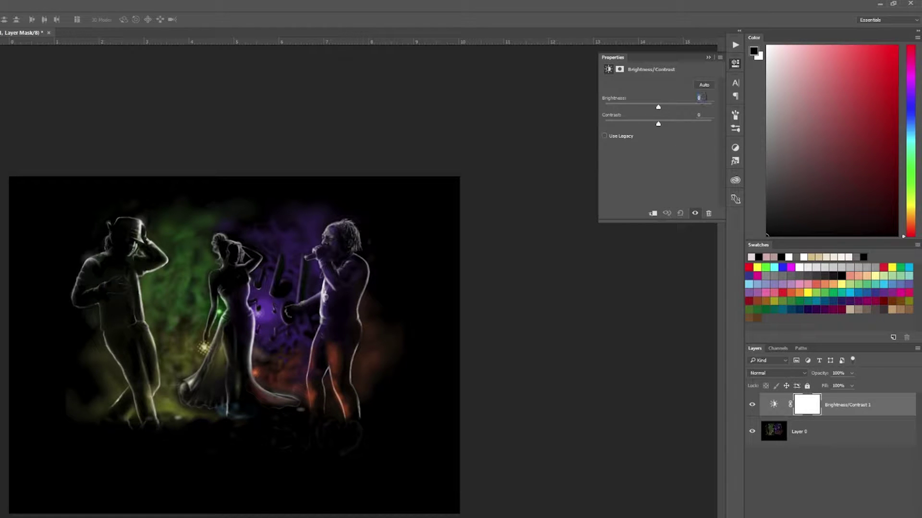
{"action": "type", "text": "70"}
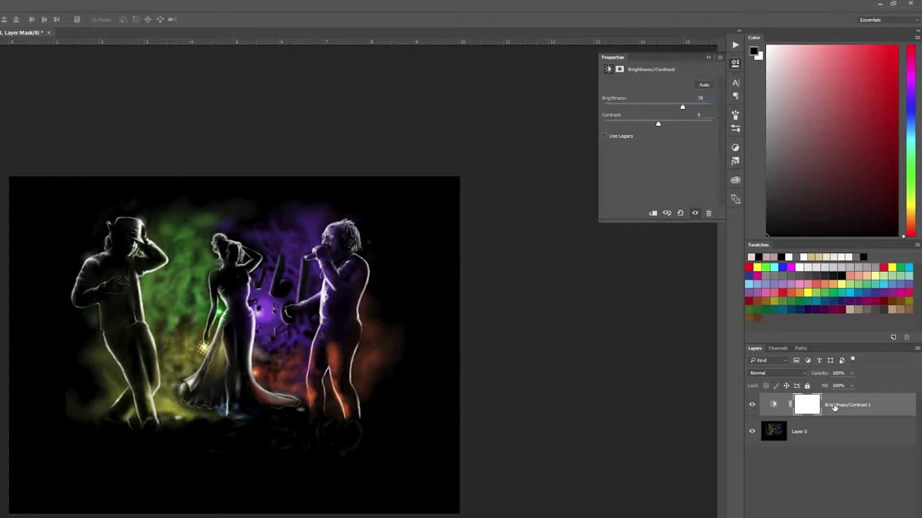
{"action": "left_click", "coordinate": [793, 474]}
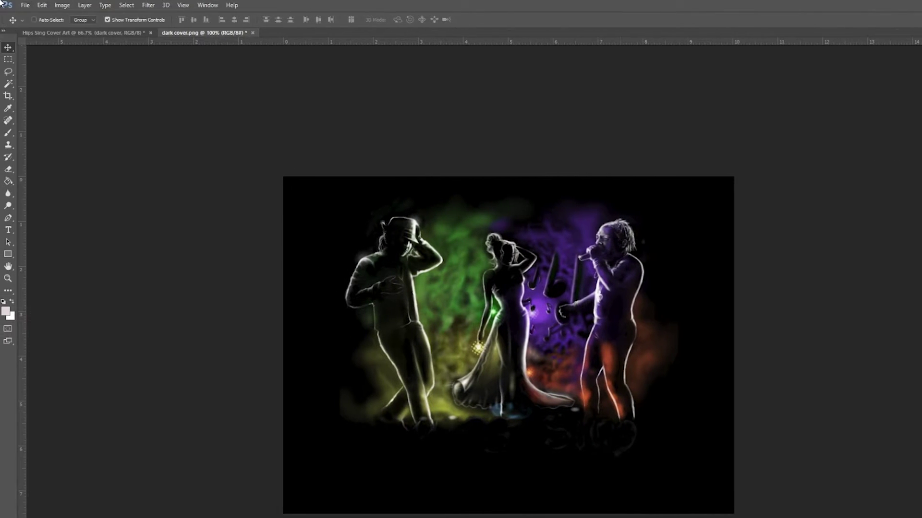
- Try to save dark cover.png with its adjustment layer
{"action": "left_click", "coordinate": [26, 5]}
{"action": "left_click", "coordinate": [33, 99]}
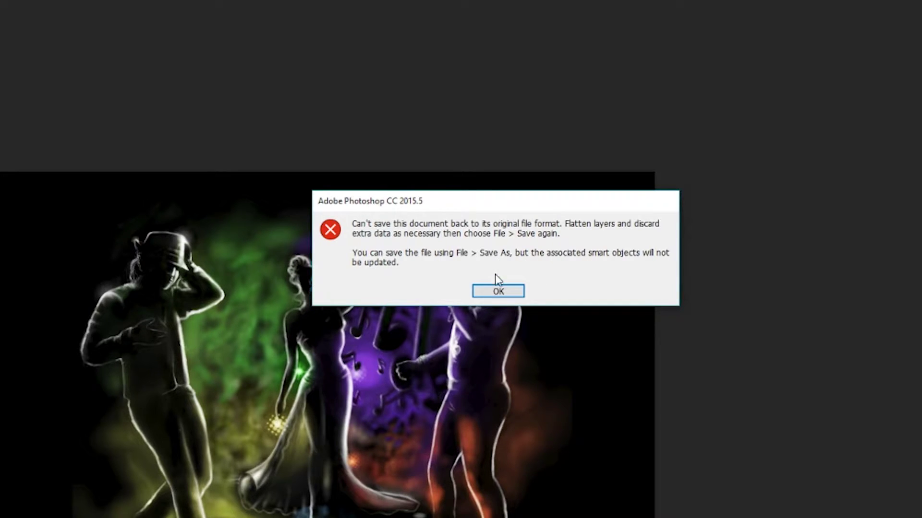
{"action": "left_click", "coordinate": [497, 293]}
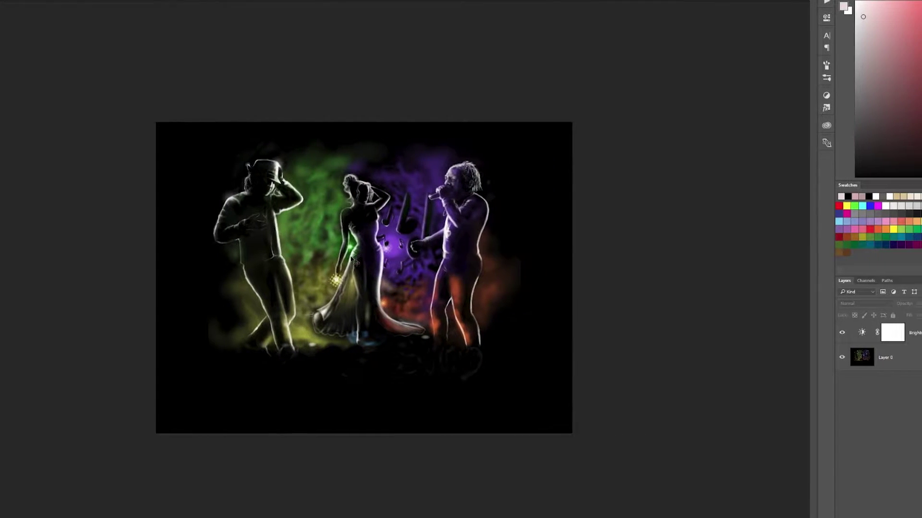
- Select the adjustment layer together with Layer 0, examine the merge commands without applying one, and deselect both layers
{"action": "left_click", "coordinate": [863, 337], "text": "shift"}
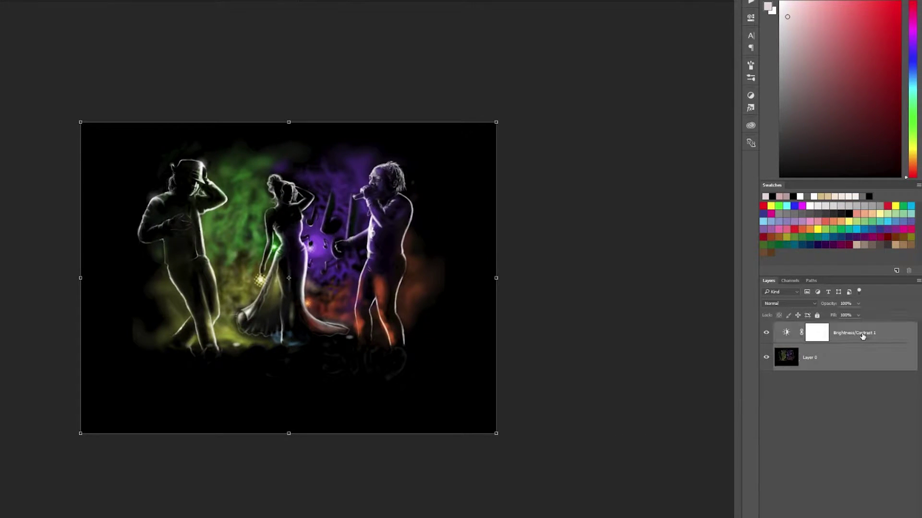
{"action": "right_click", "coordinate": [863, 336]}
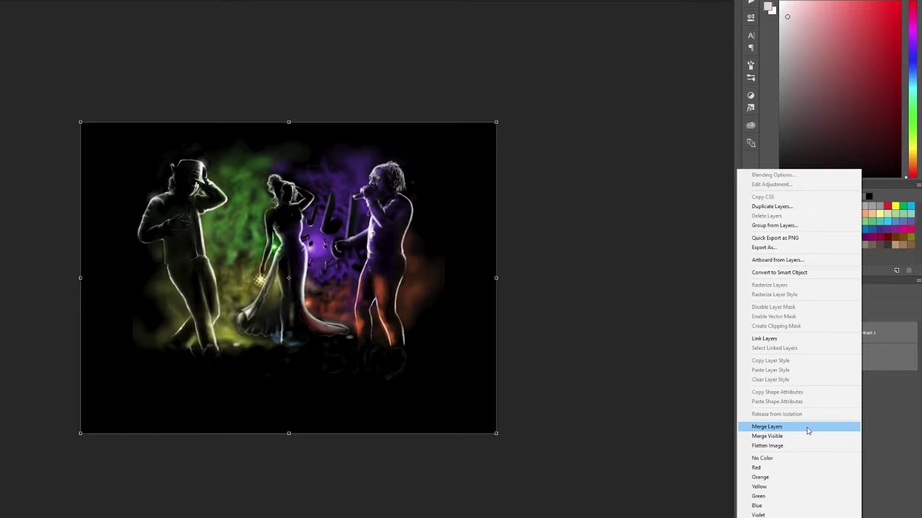
{"action": "left_click", "coordinate": [880, 399]}
{"action": "left_click", "coordinate": [863, 402]}
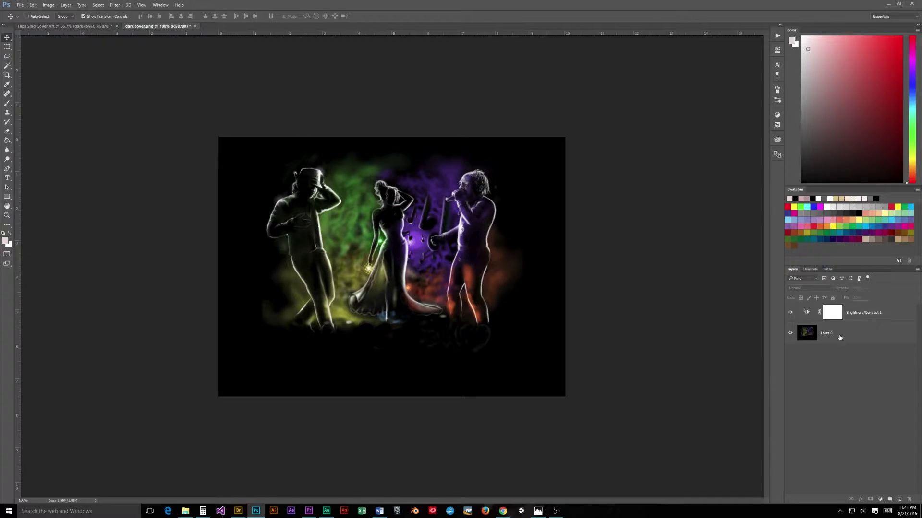
- Close dark cover.png without saving and delete the dark cover layer from the cover art document
{"action": "left_click", "coordinate": [196, 27]}
{"action": "left_click", "coordinate": [454, 184]}
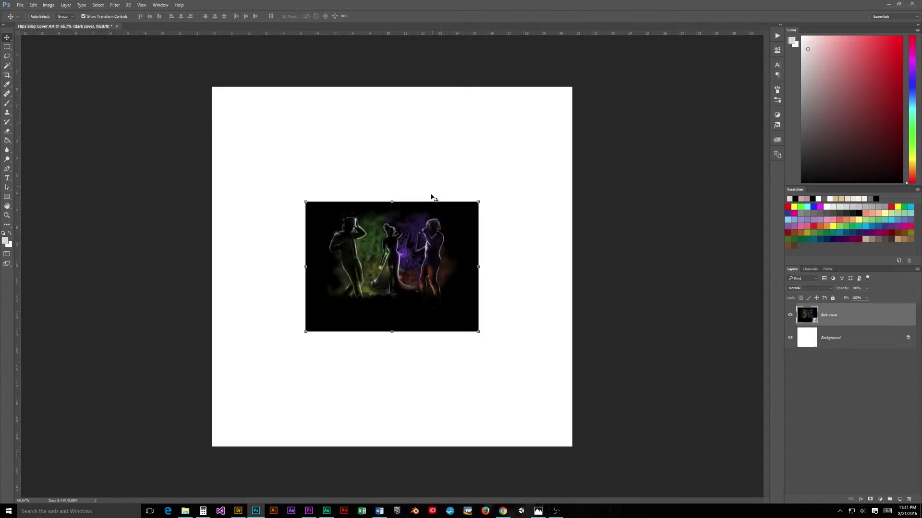
{"action": "key", "text": "Delete"}
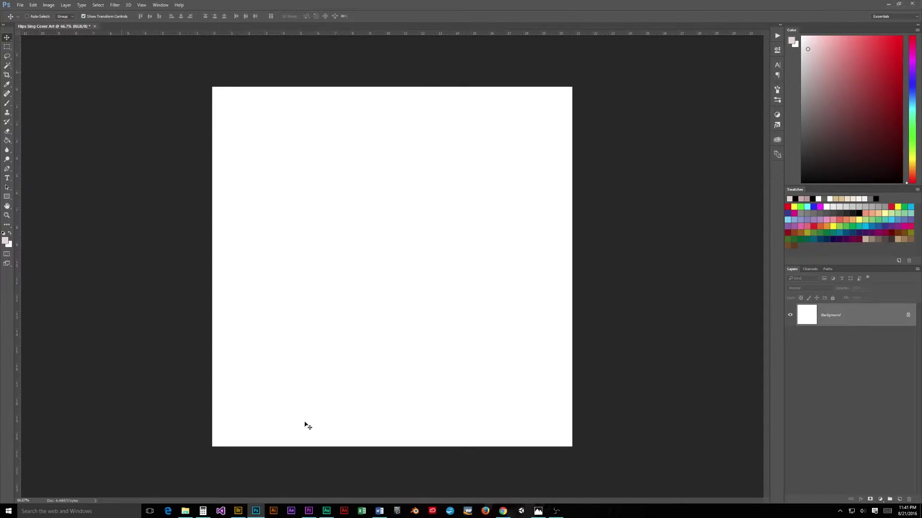
- Switch to Bridge and place dark cover.psd into the Photoshop cover art document
{"action": "left_click", "coordinate": [238, 510]}
{"action": "left_click", "coordinate": [387, 175]}
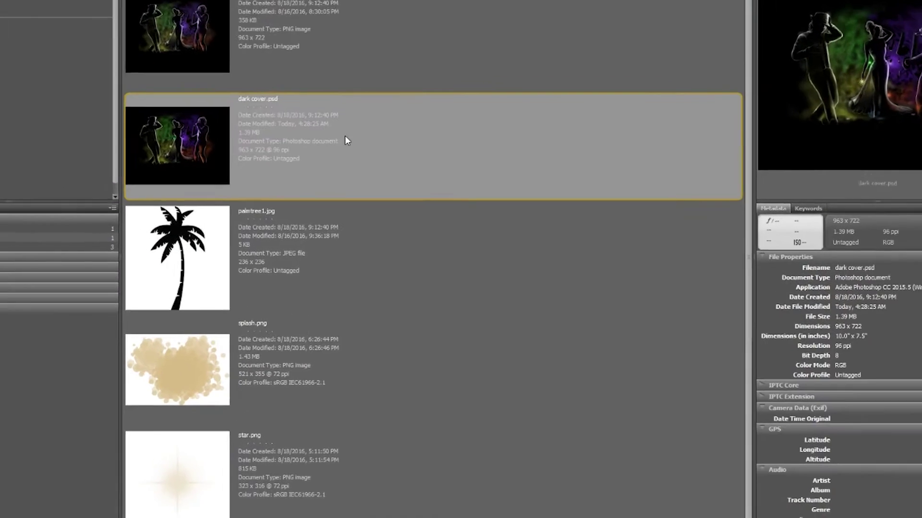
{"action": "right_click", "coordinate": [355, 134]}
{"action": "mouse_move", "coordinate": [403, 259]}
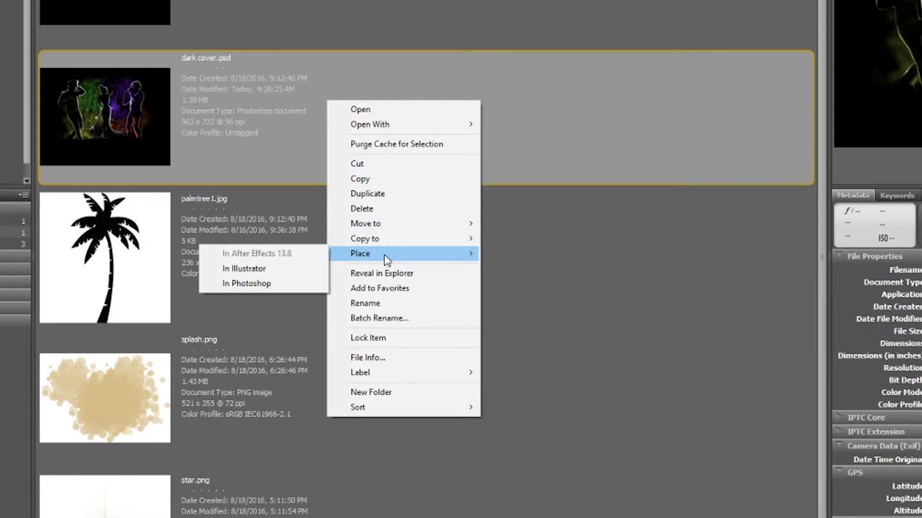
{"action": "left_click", "coordinate": [267, 284]}
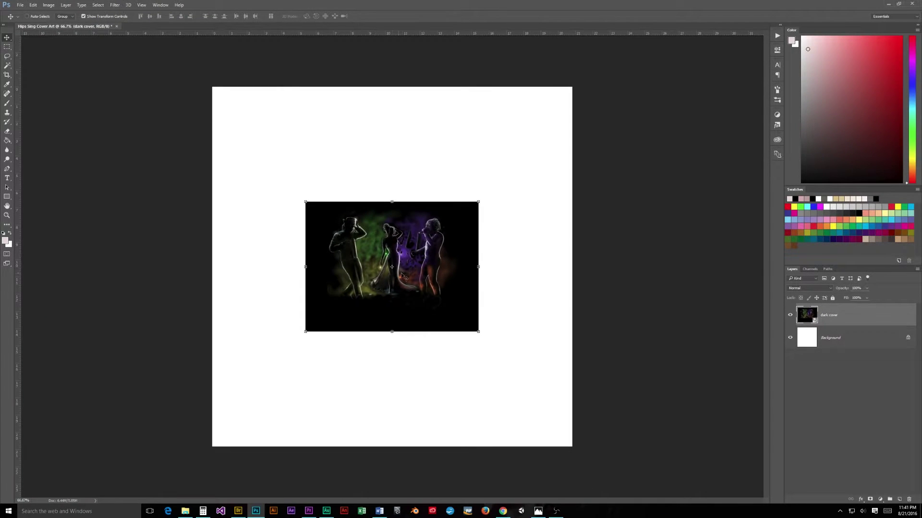
- Open the dark cover smart object's contents and add a Brightness/Contrast adjustment layer with brightness 65
{"action": "double_click", "coordinate": [807, 315]}
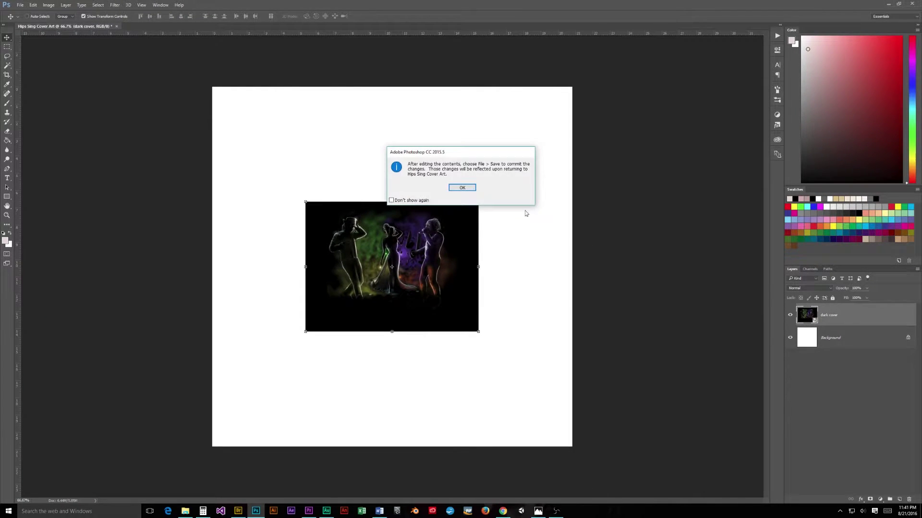
{"action": "left_click", "coordinate": [473, 187]}
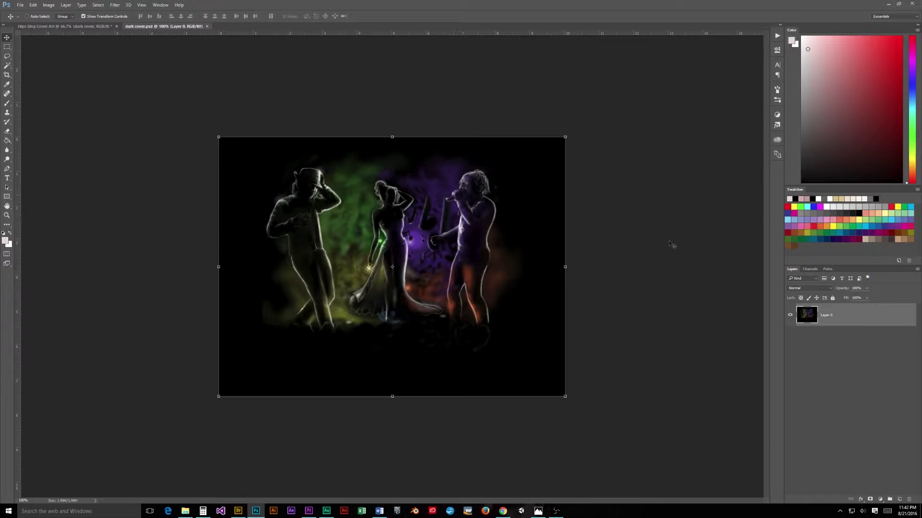
{"action": "left_click", "coordinate": [777, 114]}
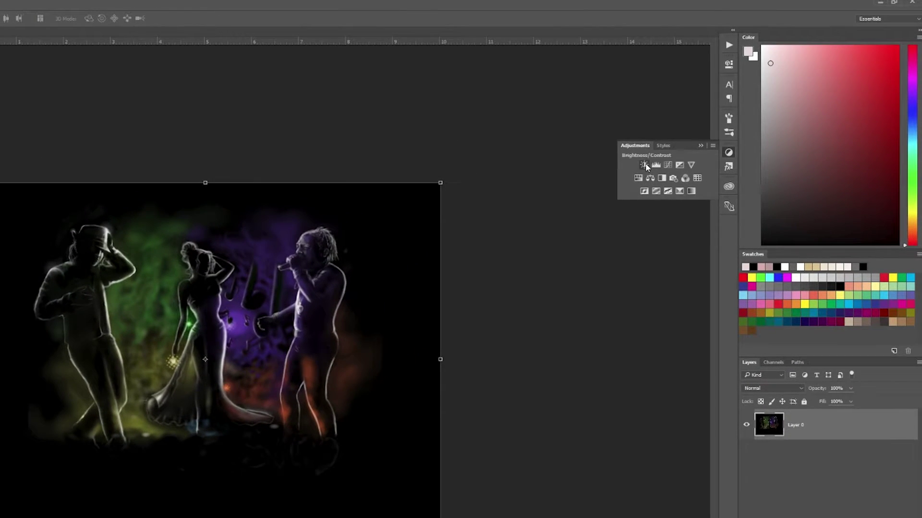
{"action": "left_click", "coordinate": [644, 165]}
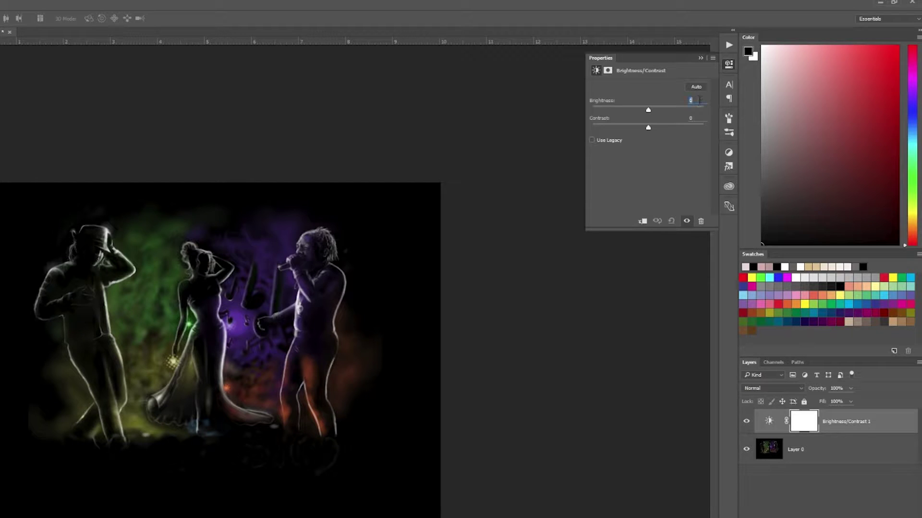
{"action": "type", "text": "65"}
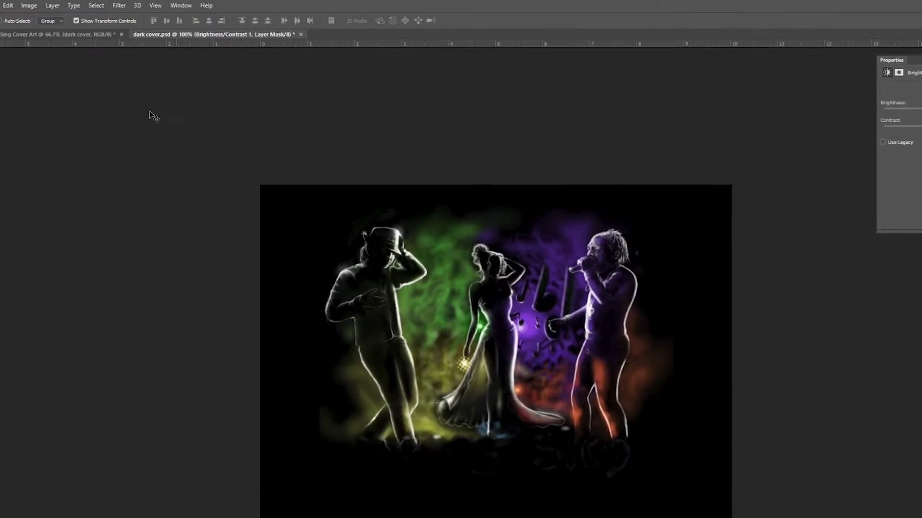
- Save the brightened dark cover.psd contents, compare them with the placed artwork, and return to the Hips Sing Cover Art document
{"action": "left_click", "coordinate": [31, 6]}
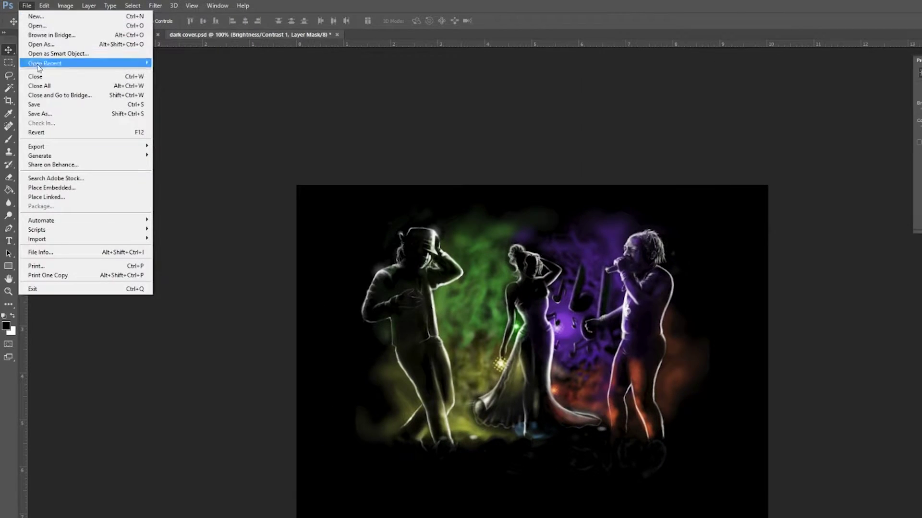
{"action": "left_click", "coordinate": [44, 104]}
{"action": "left_click", "coordinate": [90, 33]}
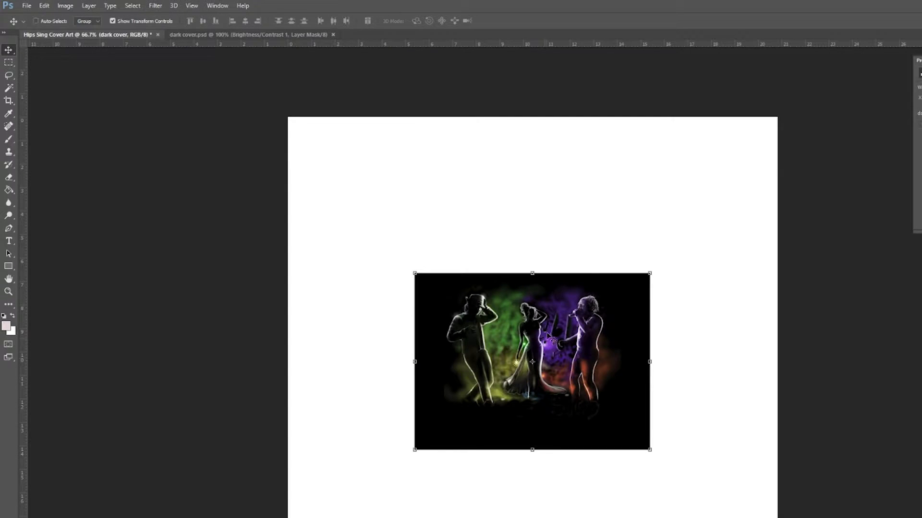
{"action": "left_click", "coordinate": [230, 35]}
{"action": "left_click", "coordinate": [112, 35]}
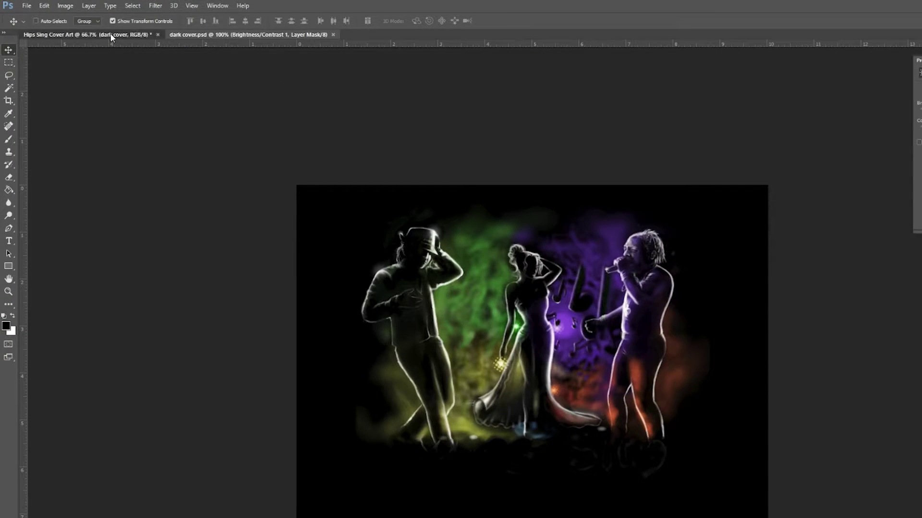
{"action": "left_click", "coordinate": [212, 35]}
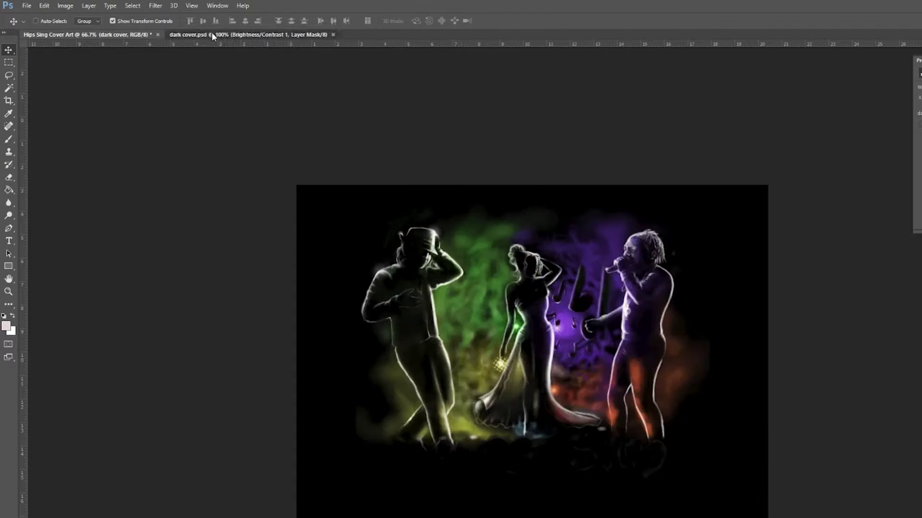
{"action": "left_click", "coordinate": [102, 35]}
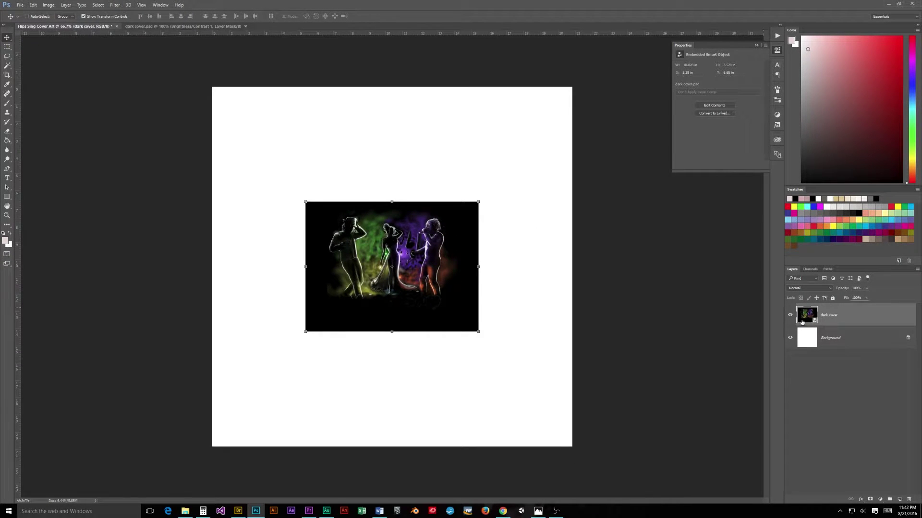
- Enlarge the dark cover layer proportionally to about 30.6 x 22.9 in and position it so the three figures fill the canvas width
{"action": "left_click", "coordinate": [856, 341]}
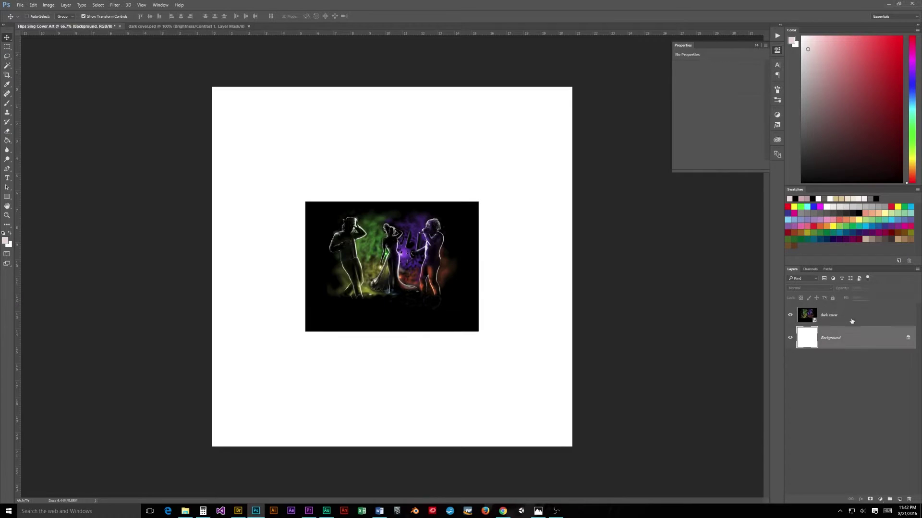
{"action": "left_click", "coordinate": [849, 317]}
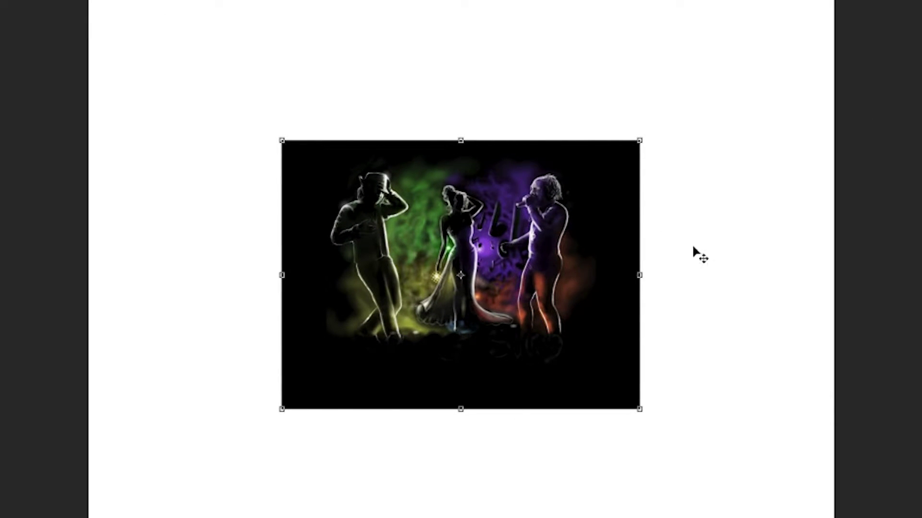
{"action": "left_click_drag", "start_coordinate": [640, 140], "coordinate": [729, 0]}
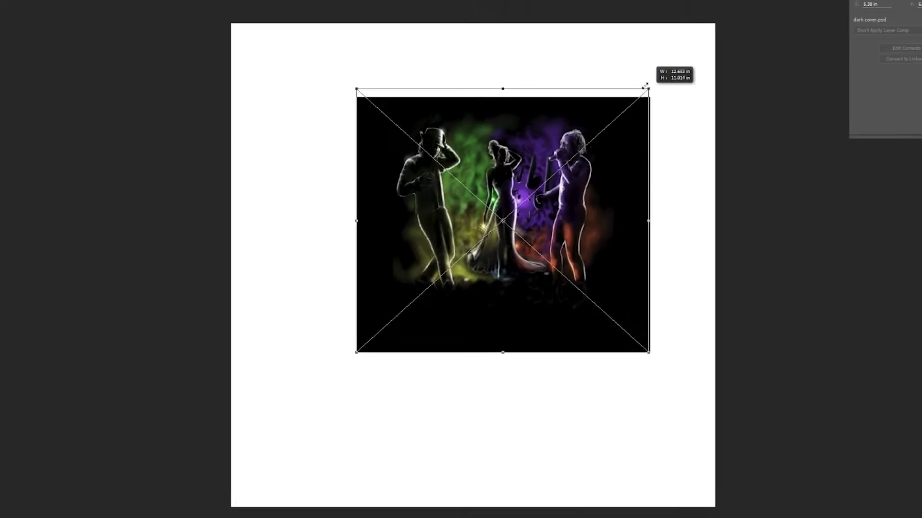
{"action": "left_click_drag", "start_coordinate": [645, 85], "coordinate": [854, 3]}
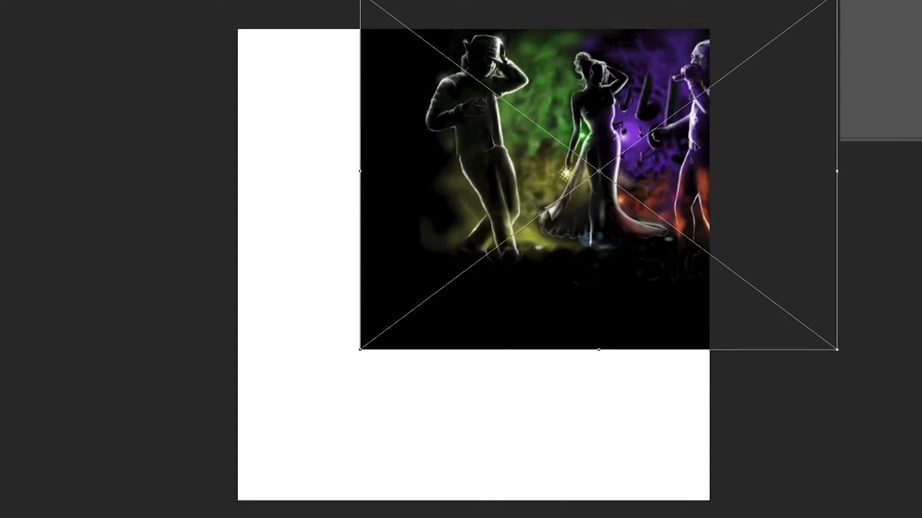
{"action": "left_click_drag", "start_coordinate": [674, 170], "coordinate": [499, 190]}
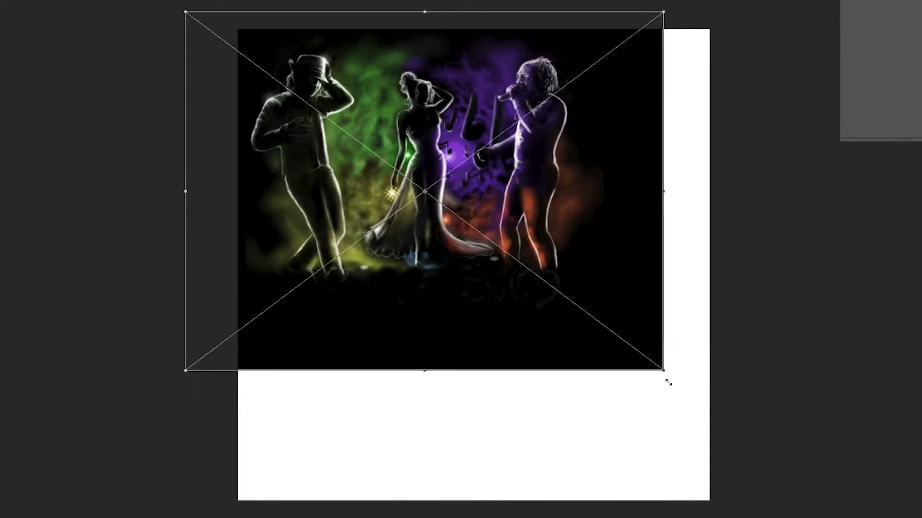
{"action": "left_click_drag", "start_coordinate": [666, 377], "coordinate": [870, 517]}
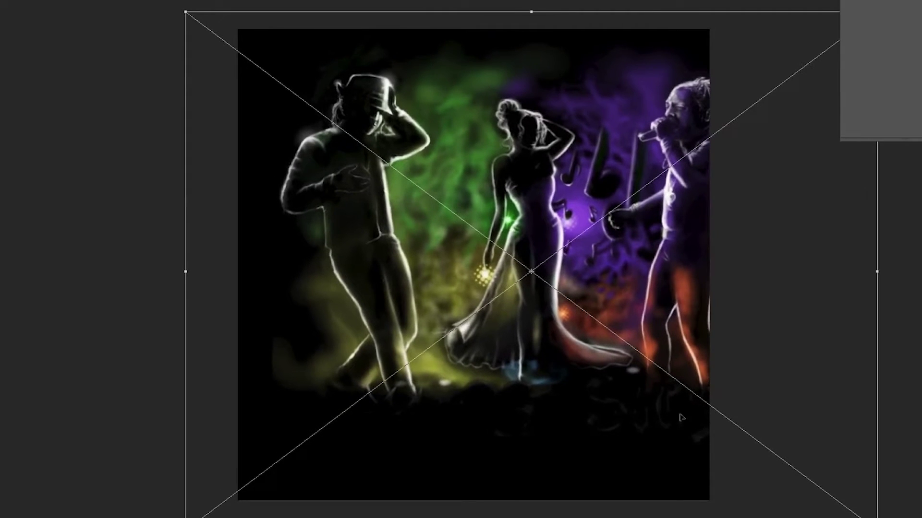
{"action": "left_click_drag", "start_coordinate": [660, 317], "coordinate": [626, 311]}
{"action": "key", "text": "Return"}
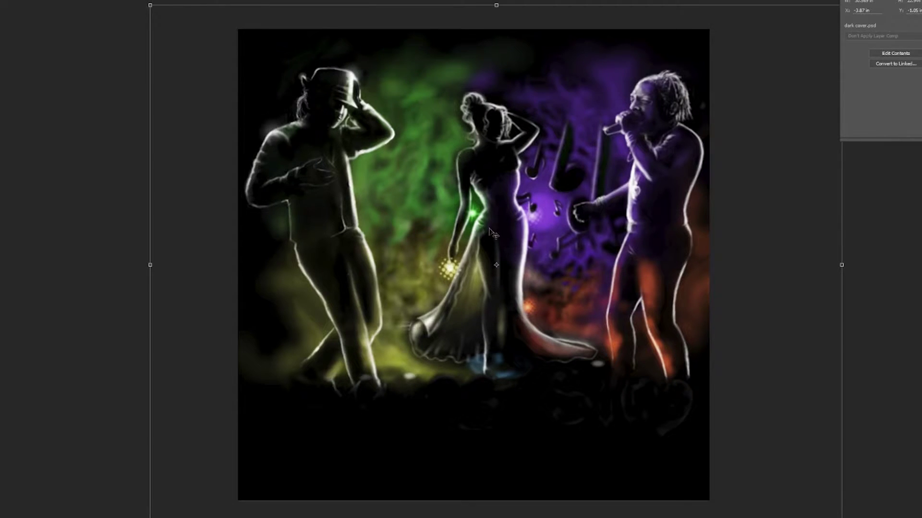
- Fine-tune the enlarged artwork's horizontal position on the canvas and undo a trial resize from its lower corner
{"action": "left_click_drag", "start_coordinate": [493, 234], "coordinate": [495, 249]}
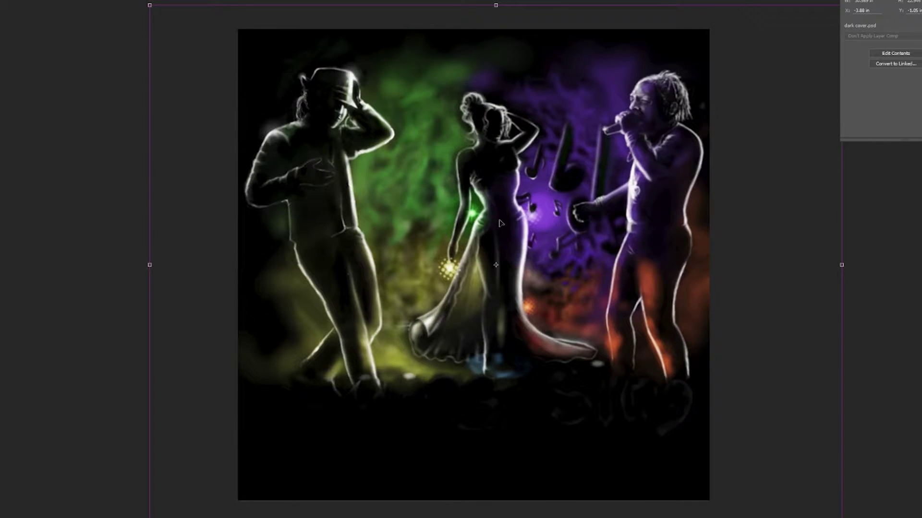
{"action": "left_click_drag", "start_coordinate": [504, 222], "coordinate": [507, 183]}
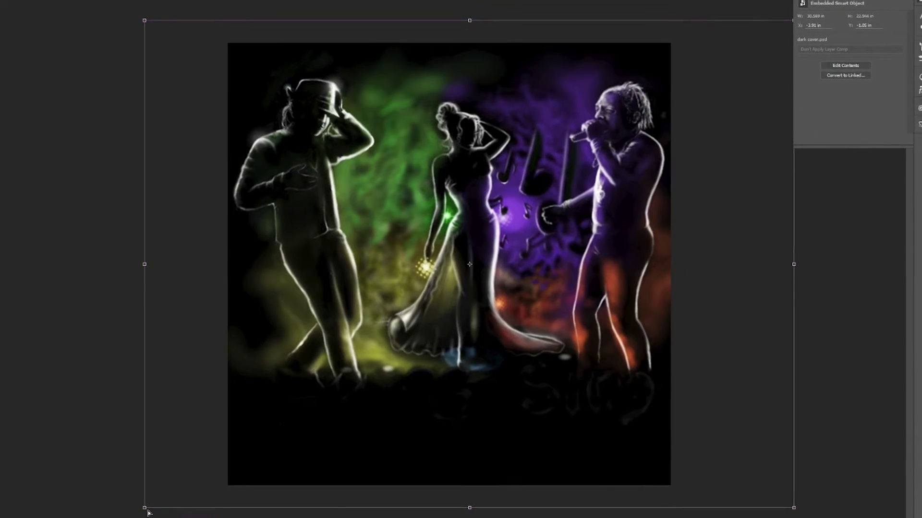
{"action": "left_click_drag", "start_coordinate": [142, 504], "coordinate": [230, 425]}
{"action": "key", "text": "ctrl+z"}
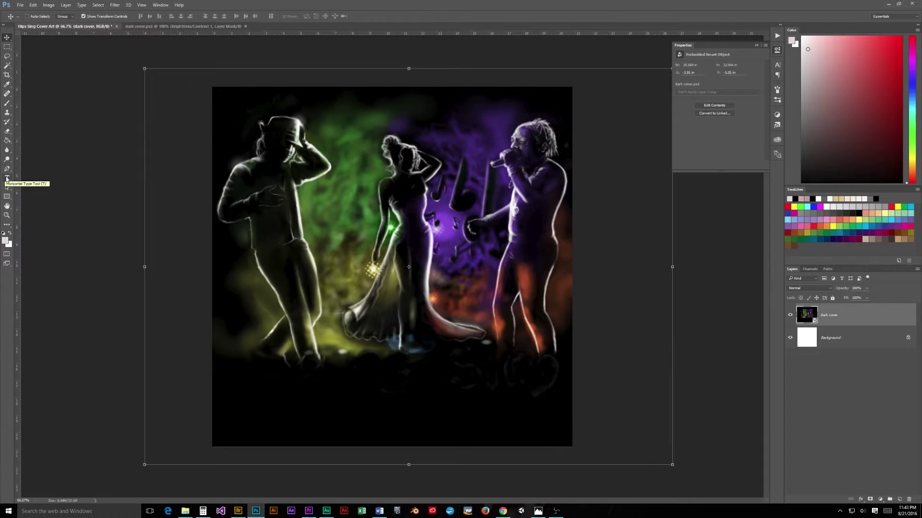
- Add a text layer over the lower part of the artwork with the line "DJ SULTAN FT ELEPHANT MAN"
{"action": "left_click", "coordinate": [6, 178]}
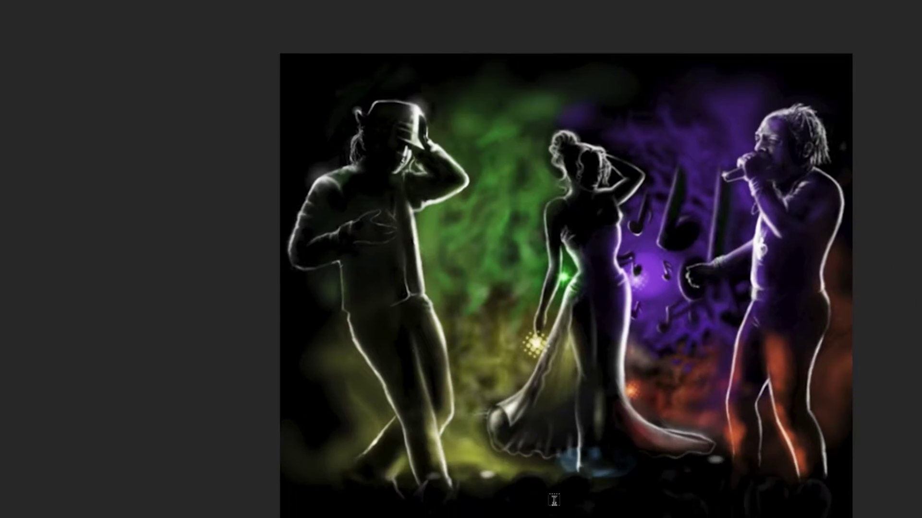
{"action": "left_click", "coordinate": [507, 398]}
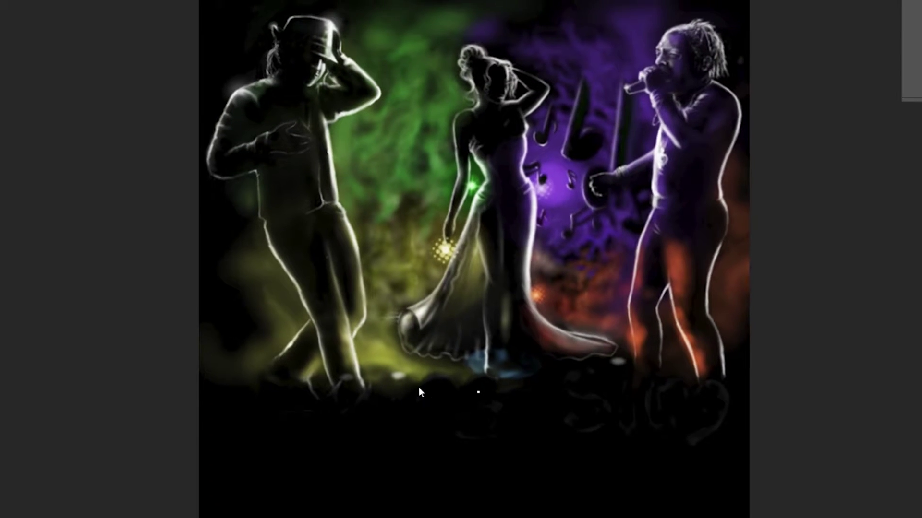
{"action": "type", "text": "DJ"}
{"action": "type", "text": " SULT"}
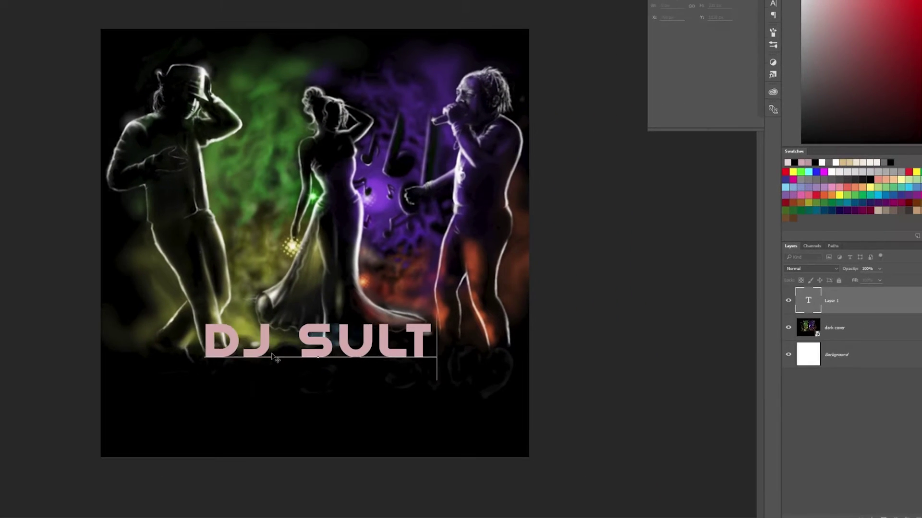
{"action": "type", "text": "AN FT"}
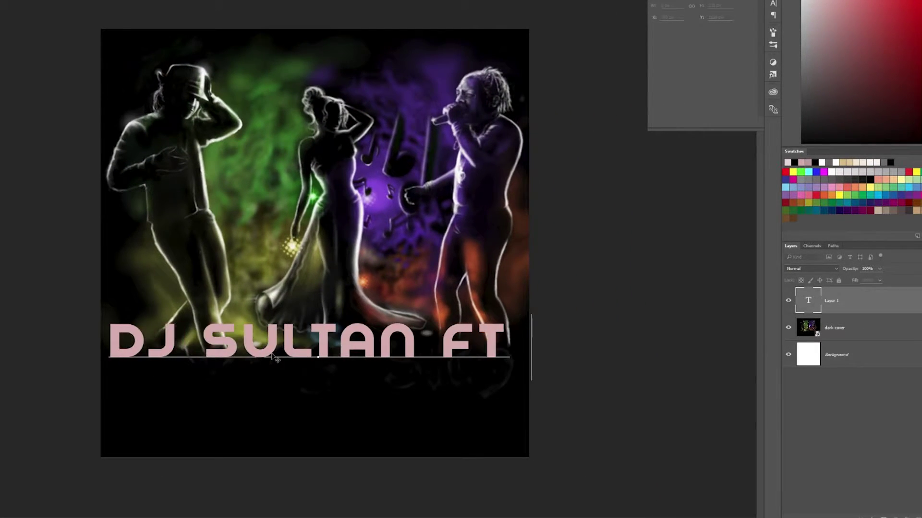
{"action": "type", "text": " ELEPHA"}
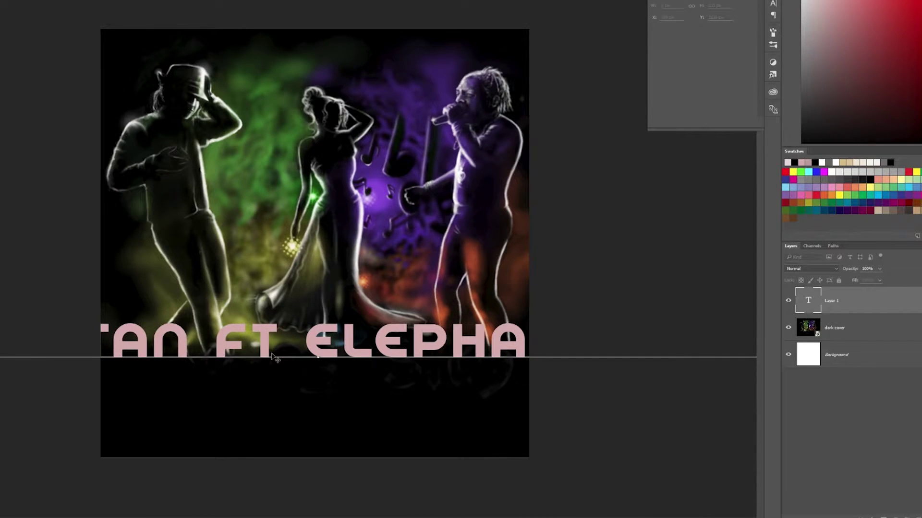
- Add the lines "HIPS SING" and "TROPICAL MIX" to the text and shift the whole block slightly down
{"action": "key", "text": "Return"}
{"action": "type", "text": "HIPS SING "}
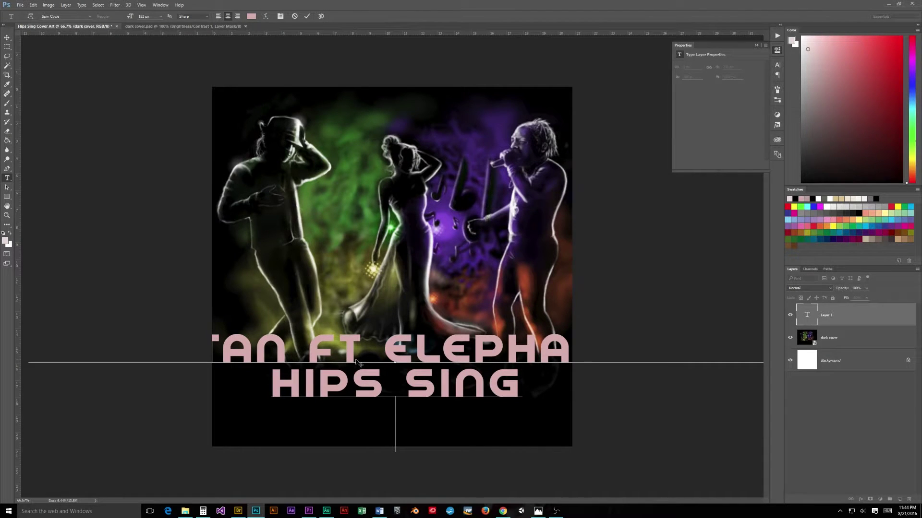
{"action": "type", "text": "TROPICAL M"}
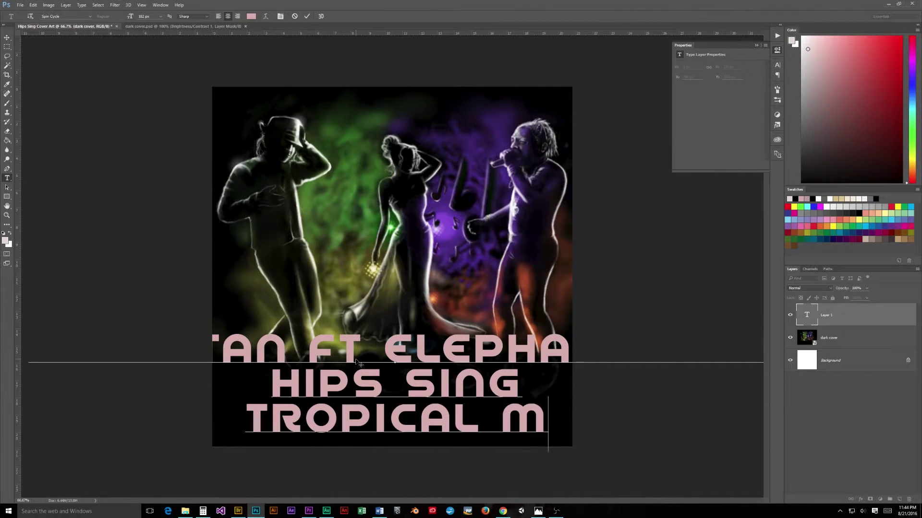
{"action": "type", "text": "IX"}
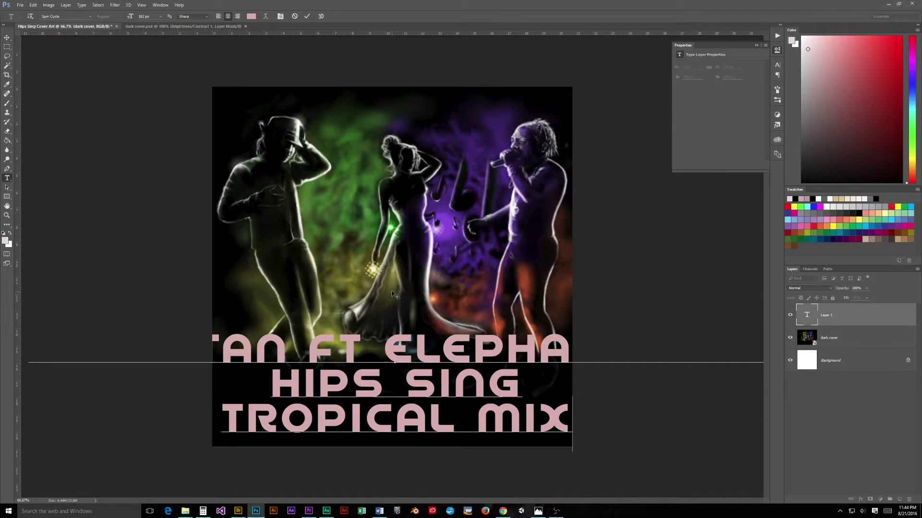
{"action": "mouse_move", "coordinate": [392, 293]}
{"action": "left_mouse_down"}
{"action": "mouse_move", "coordinate": [397, 252]}
{"action": "mouse_move", "coordinate": [394, 286]}
{"action": "left_mouse_up"}
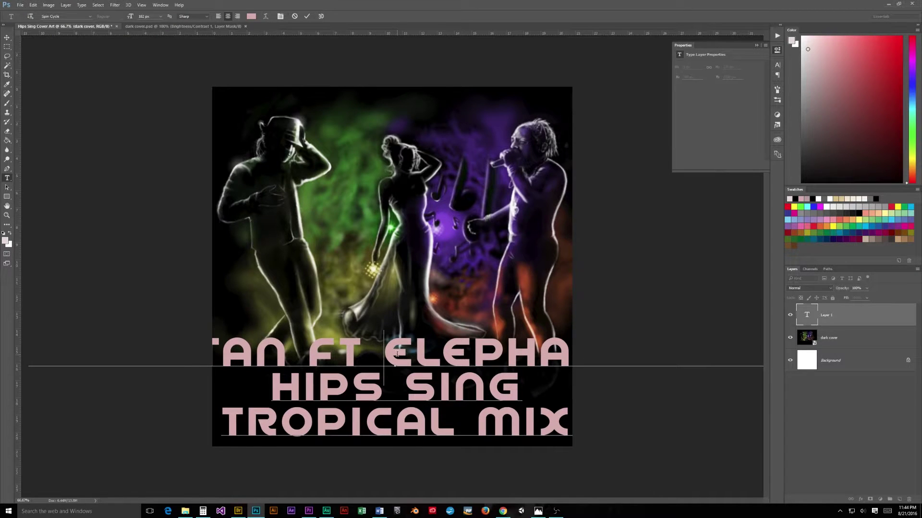
- Reduce the font size of the "DJ SULTAN FT ELEPHANT MAN" line to about 83 px so it fits within the canvas width
{"action": "left_click_drag", "start_coordinate": [29, 355], "coordinate": [767, 346]}
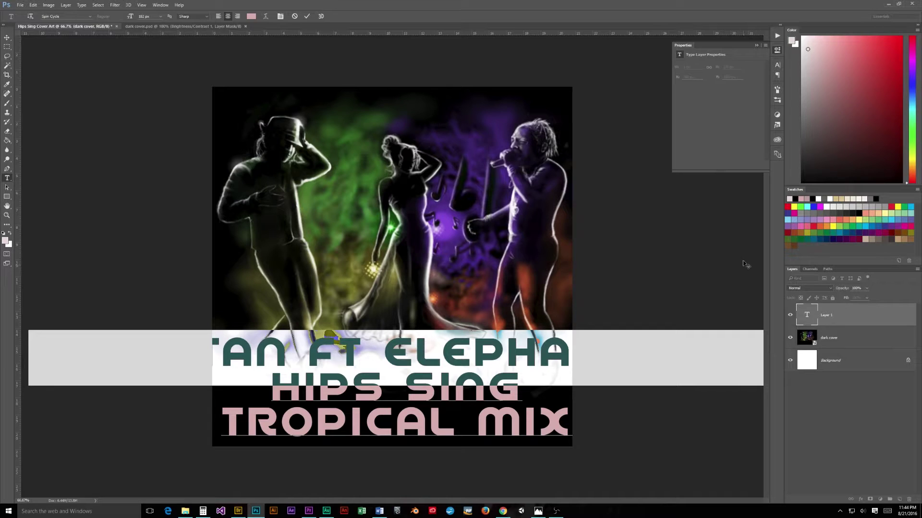
{"action": "left_click", "coordinate": [778, 51]}
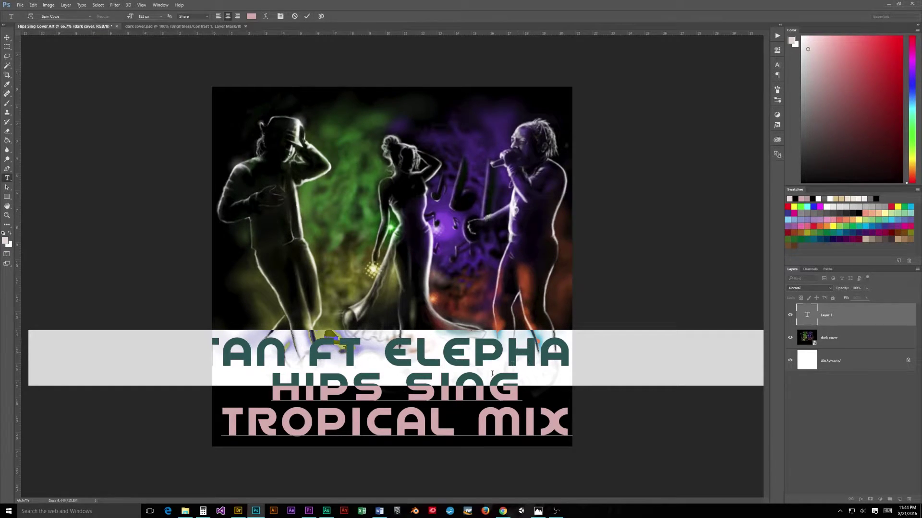
{"action": "left_click_drag", "start_coordinate": [522, 389], "coordinate": [283, 388]}
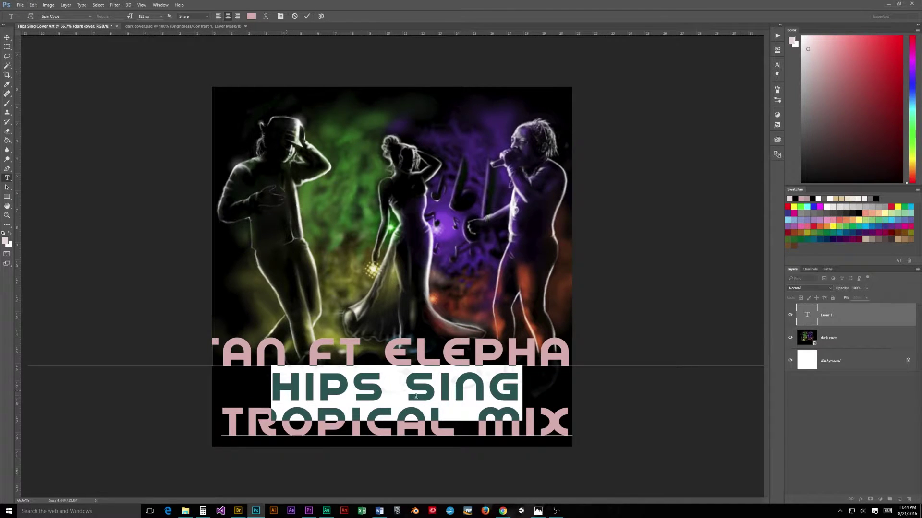
{"action": "left_click", "coordinate": [435, 386]}
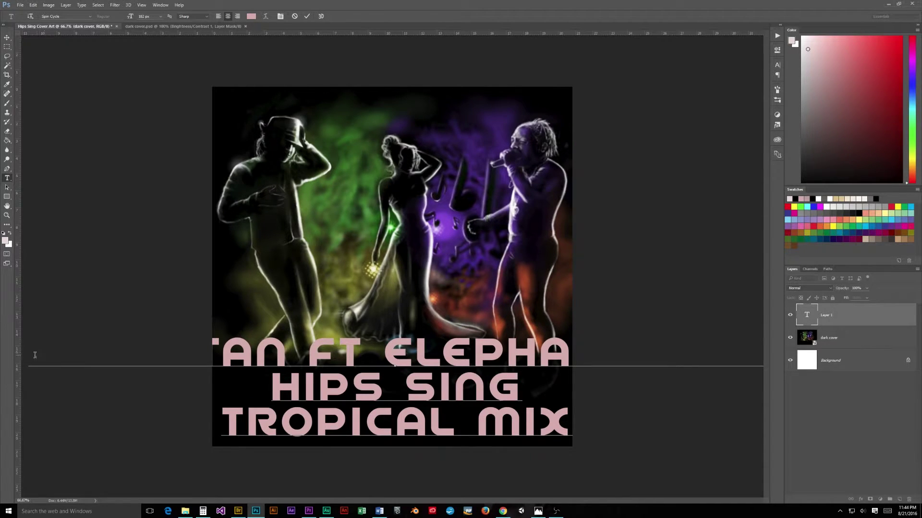
{"action": "left_click_drag", "start_coordinate": [35, 355], "coordinate": [789, 352]}
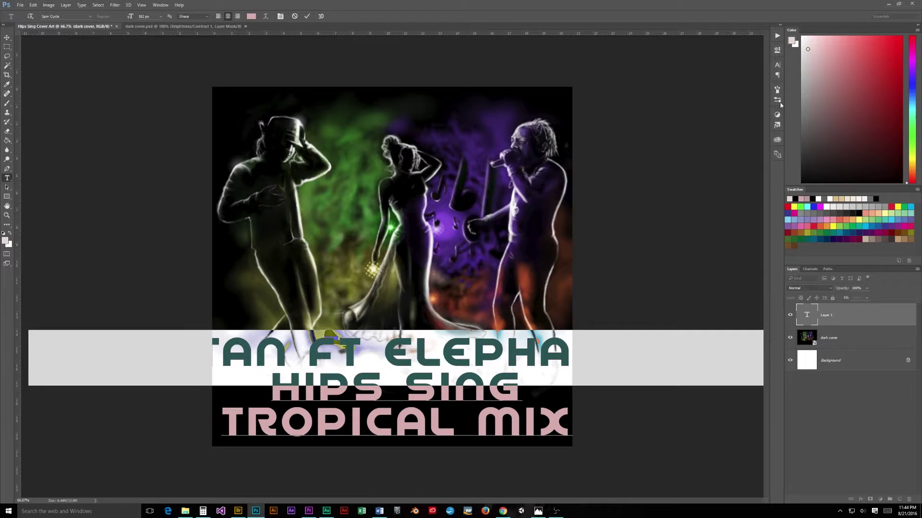
{"action": "left_click", "coordinate": [777, 66]}
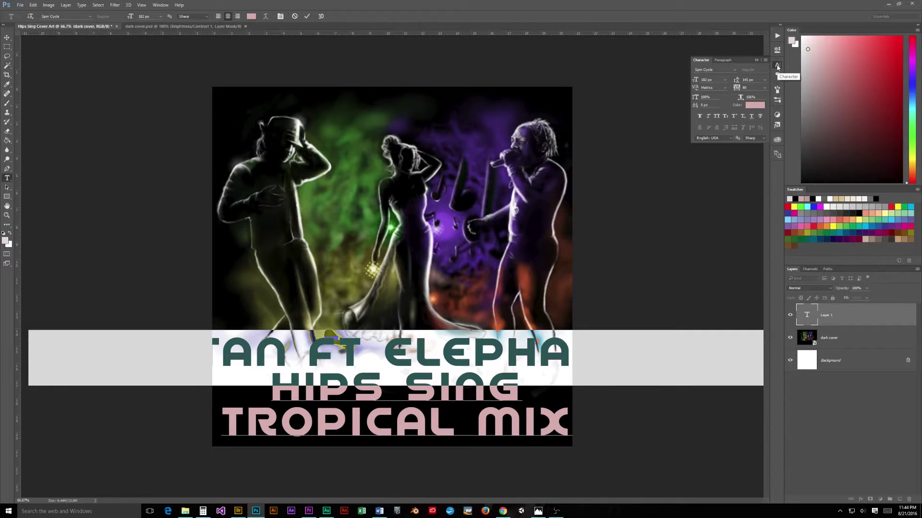
{"action": "left_click", "coordinate": [160, 5]}
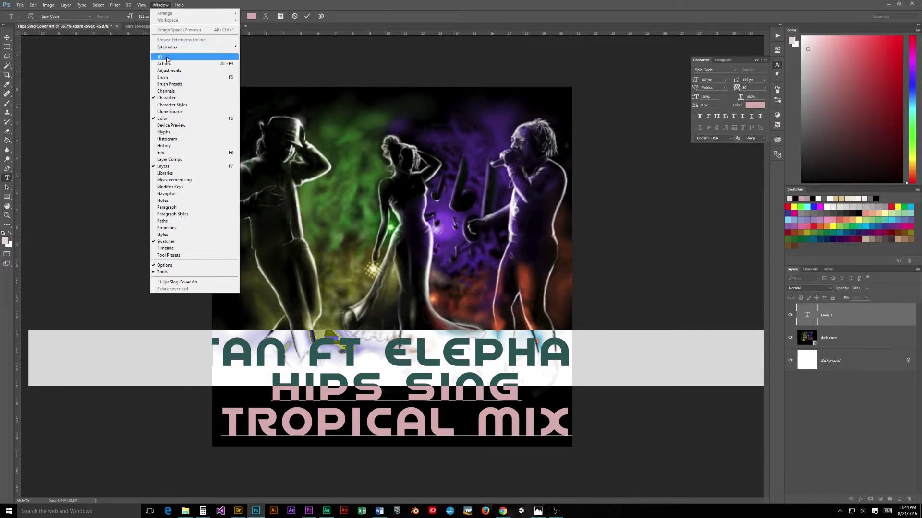
{"action": "left_click", "coordinate": [424, 4]}
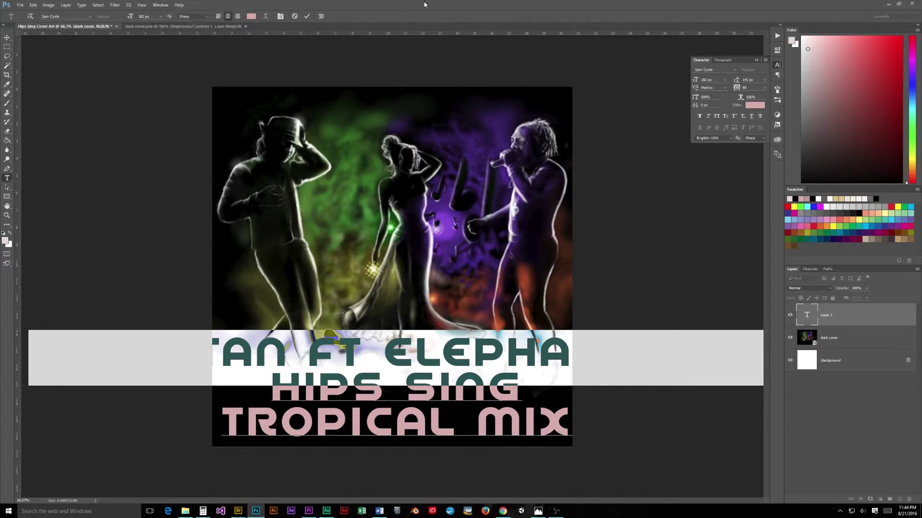
{"action": "left_click_drag", "start_coordinate": [696, 80], "coordinate": [659, 90]}
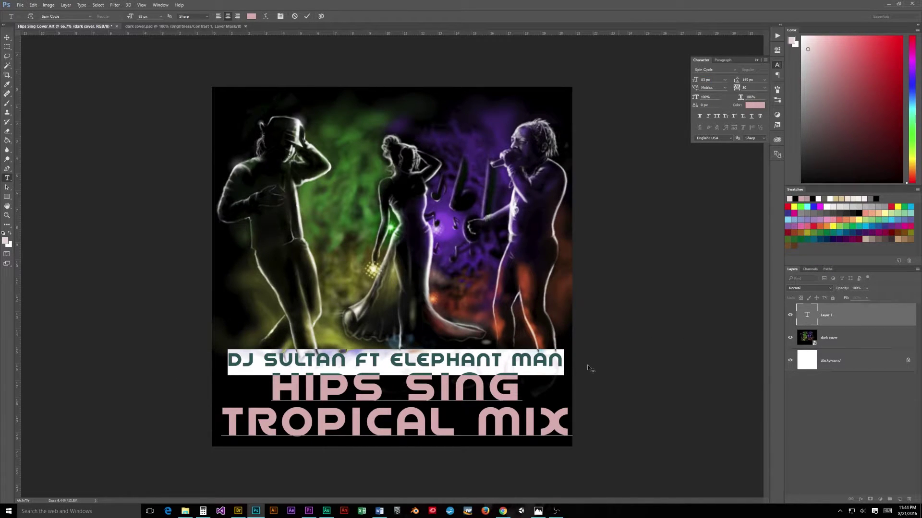
- Set the font size of the "HIPS SING" line to 248 px and open the paragraph settings
{"action": "left_click_drag", "start_coordinate": [521, 391], "coordinate": [276, 392]}
{"action": "left_click_drag", "start_coordinate": [694, 82], "coordinate": [718, 80]}
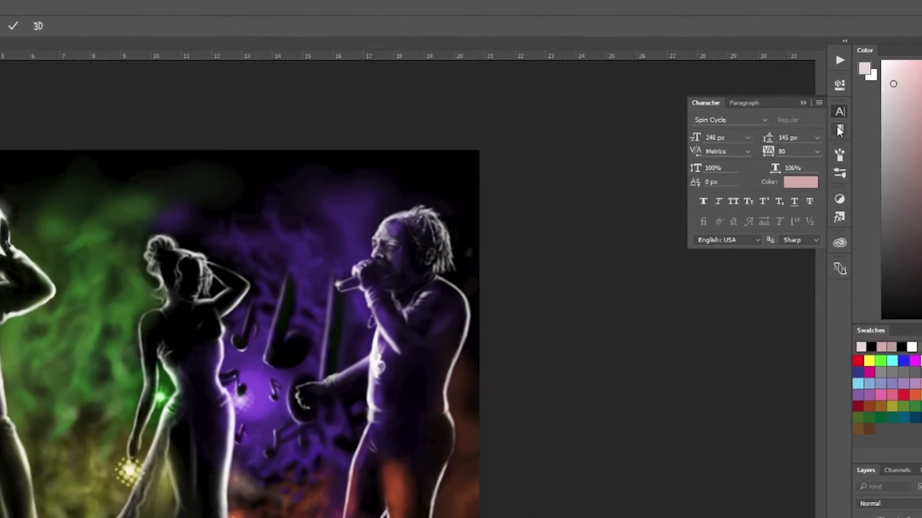
{"action": "left_click", "coordinate": [807, 102]}
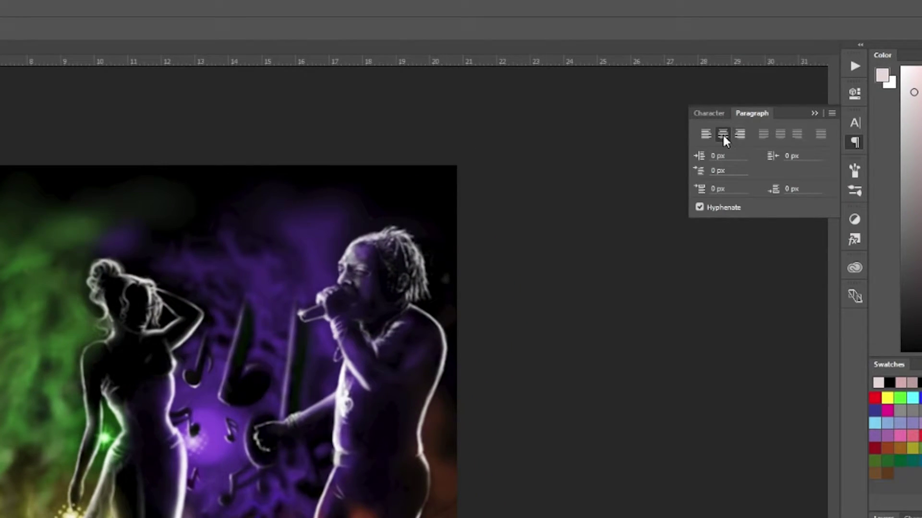
- Adjust the leading of the "HIPS SING" line so it sits clear of the "DJ SULTAN FT ELEPHANT MAN" line
{"action": "left_click", "coordinate": [852, 123]}
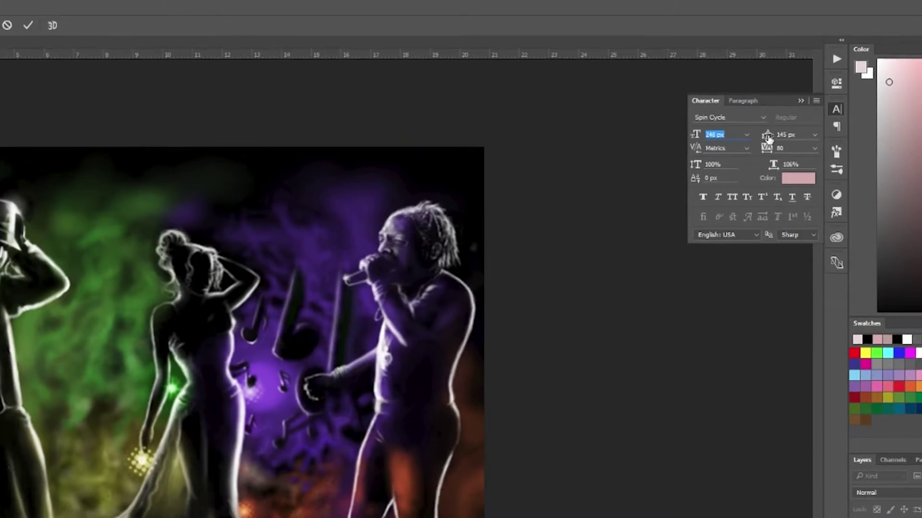
{"action": "left_click_drag", "start_coordinate": [768, 138], "coordinate": [782, 136]}
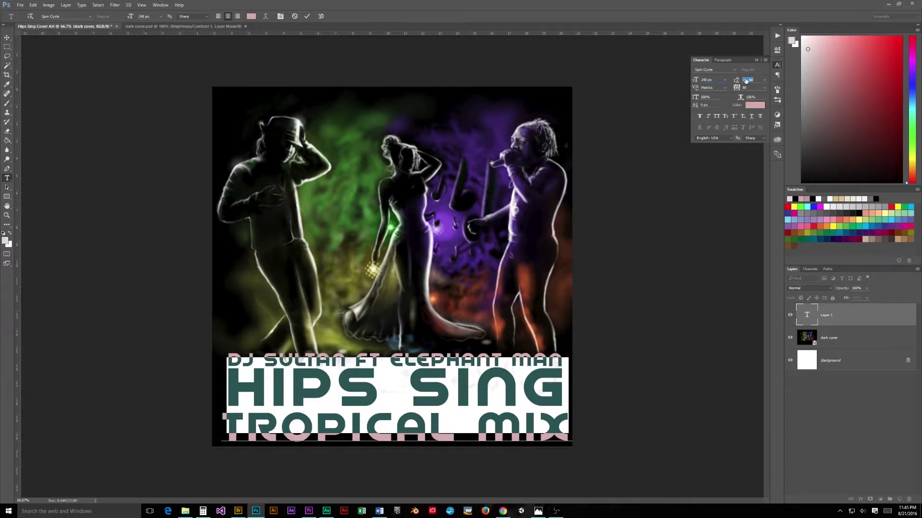
{"action": "left_click_drag", "start_coordinate": [746, 80], "coordinate": [749, 80]}
{"action": "left_click", "coordinate": [476, 442]}
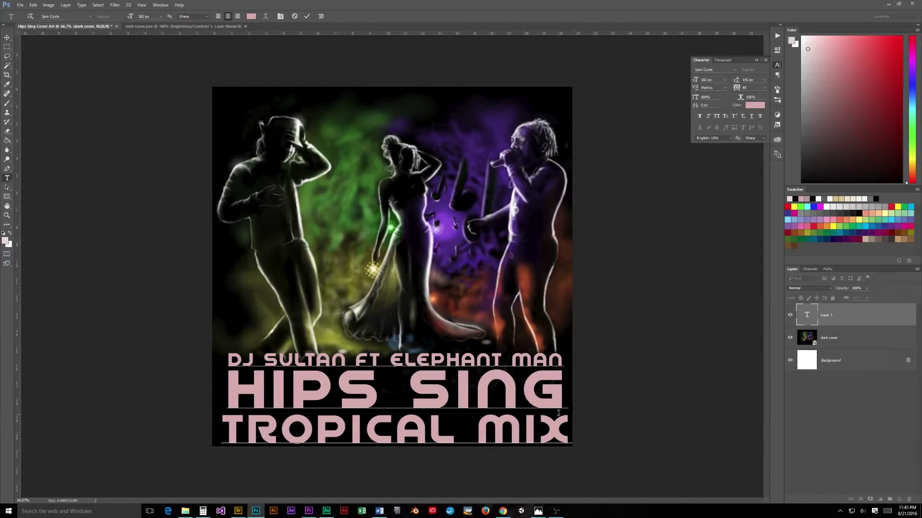
- Reduce the "TROPICAL MIX" line's font size to about 176 px, shift the whole text block slightly up and commit the text
{"action": "left_click_drag", "start_coordinate": [565, 425], "coordinate": [213, 446]}
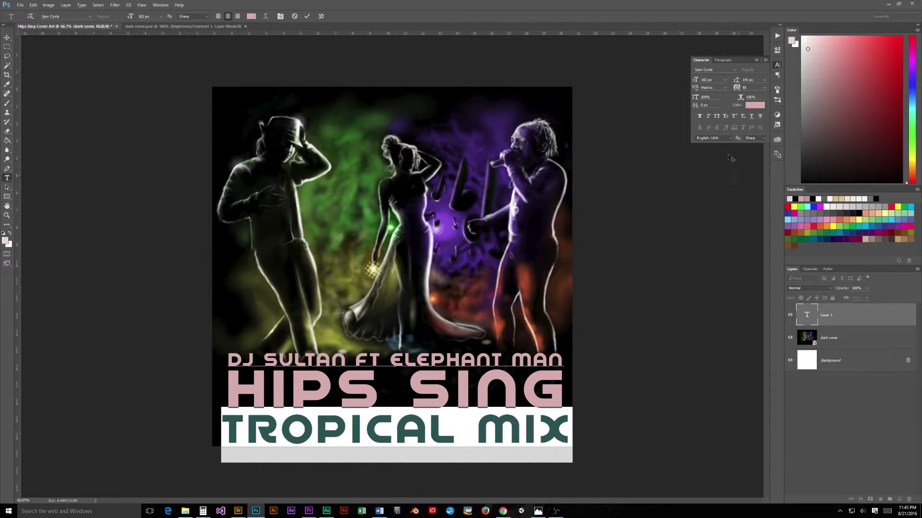
{"action": "left_click_drag", "start_coordinate": [696, 80], "coordinate": [694, 81]}
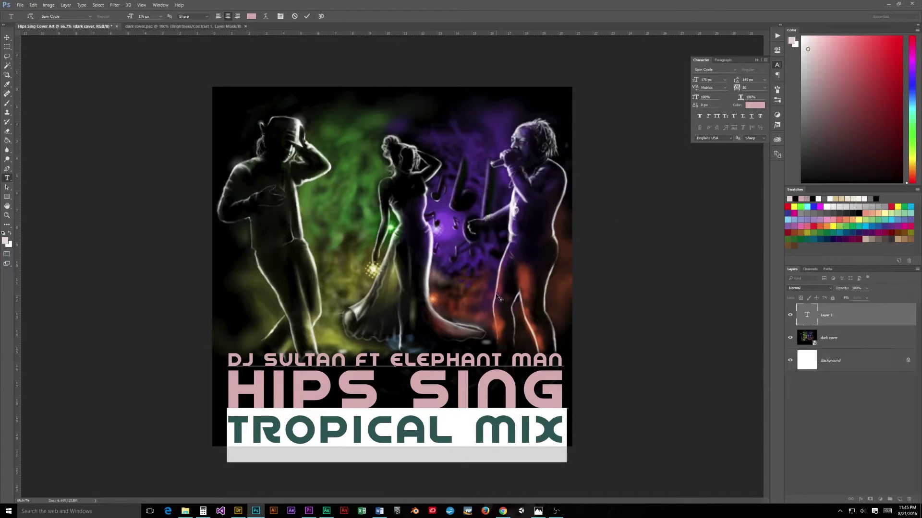
{"action": "left_click_drag", "start_coordinate": [498, 297], "coordinate": [494, 288]}
{"action": "left_click", "coordinate": [458, 393]}
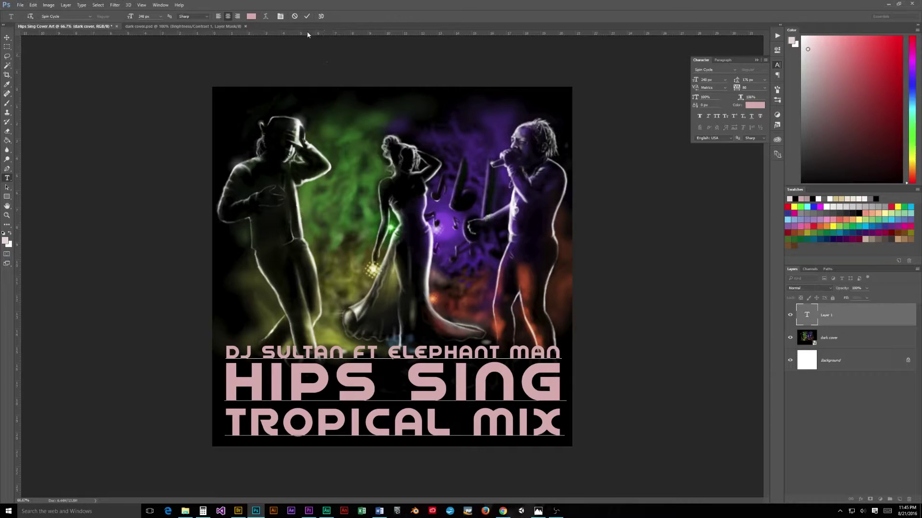
{"action": "left_click", "coordinate": [308, 17]}
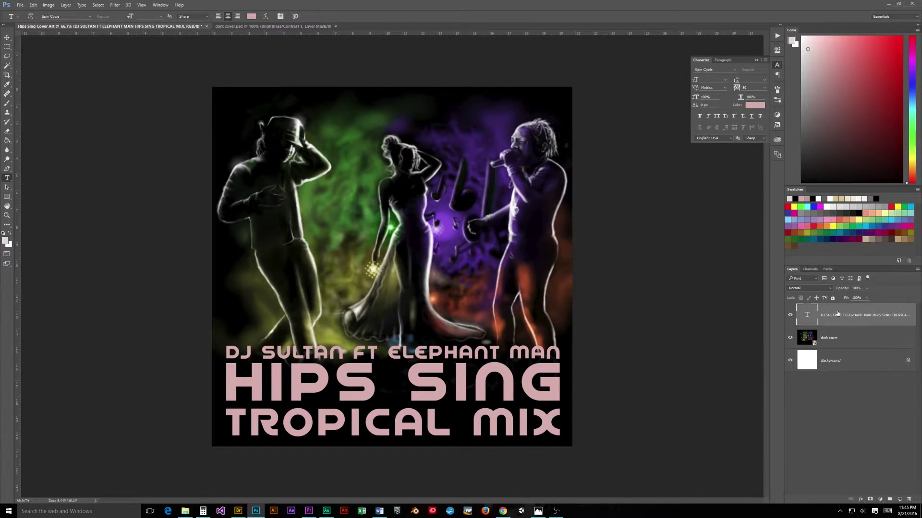
{"action": "left_click", "coordinate": [846, 339]}
{"action": "left_click", "coordinate": [848, 362]}
{"action": "left_click", "coordinate": [842, 338]}
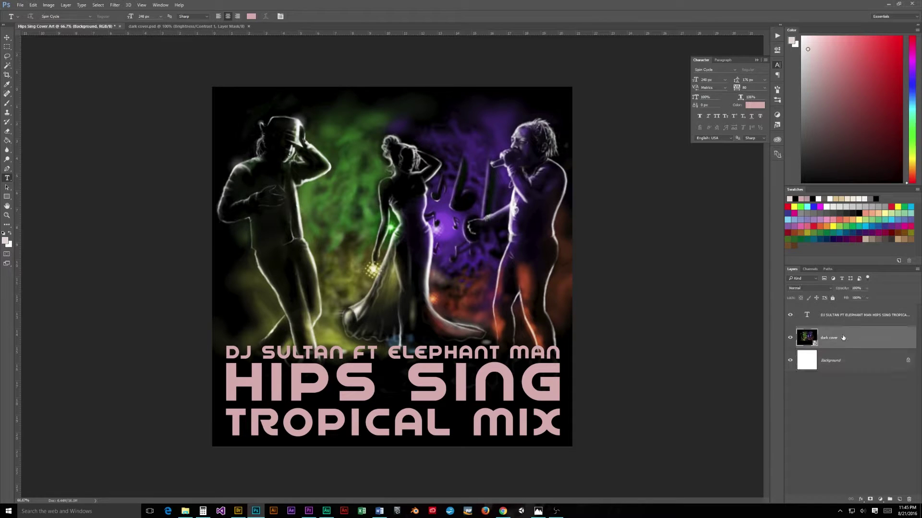
{"action": "left_click", "coordinate": [843, 313]}
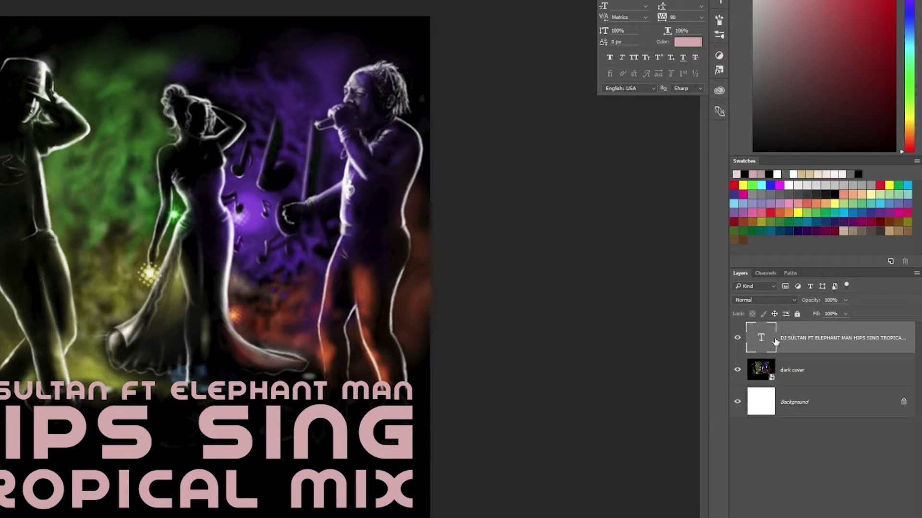
{"action": "double_click", "coordinate": [833, 339]}
{"action": "left_click_drag", "start_coordinate": [845, 338], "coordinate": [822, 339]}
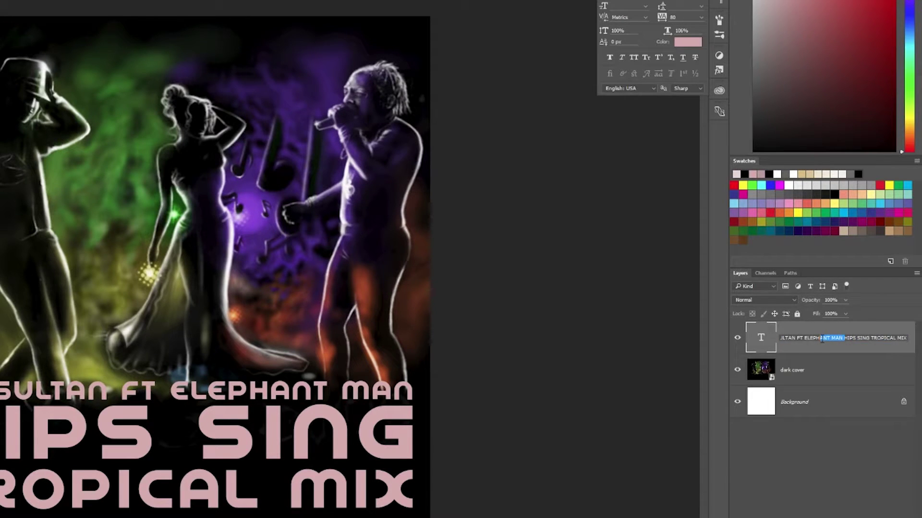
{"action": "left_click", "coordinate": [830, 350]}
- Add a Gradient Overlay layer style to the title text layer, keeping the title visible beside the style settings
{"action": "double_click", "coordinate": [831, 351]}
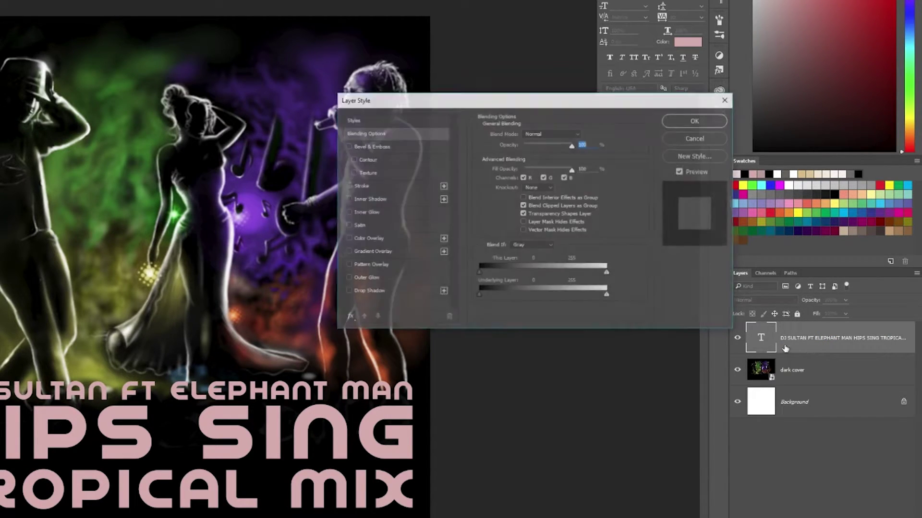
{"action": "left_click_drag", "start_coordinate": [552, 103], "coordinate": [566, 134]}
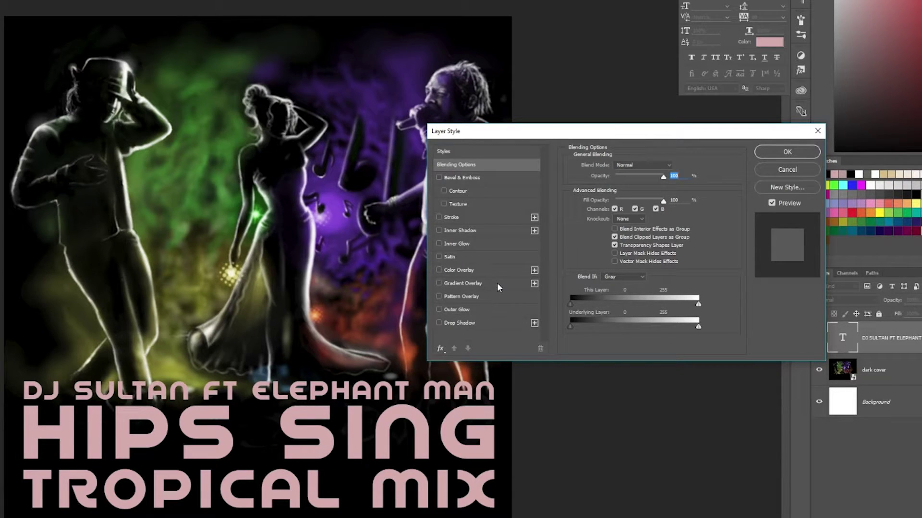
{"action": "left_click", "coordinate": [469, 283]}
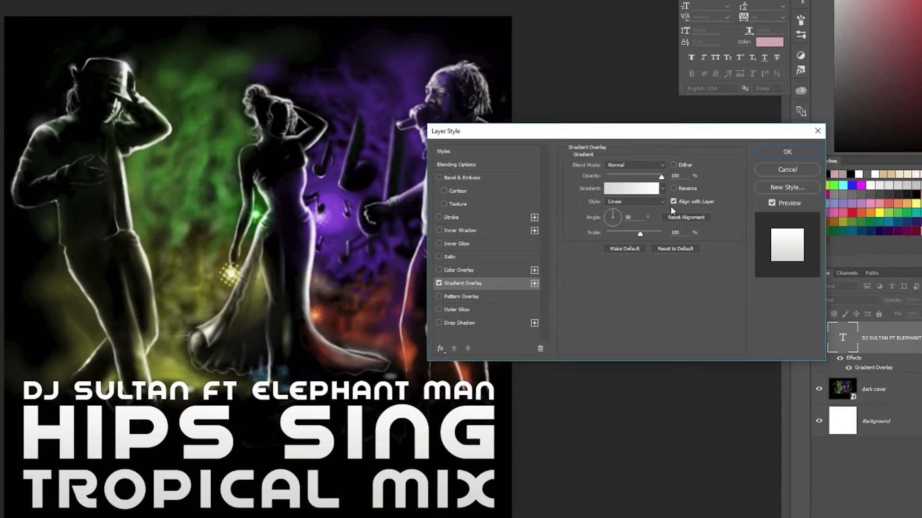
- Set the start colour stop of the text's overlay gradient to yellow-green c2c243
{"action": "left_click", "coordinate": [621, 190]}
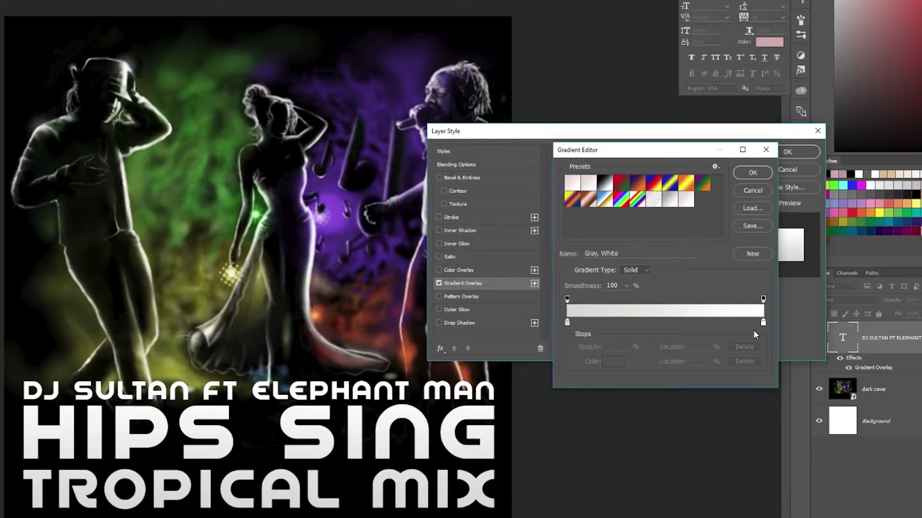
{"action": "left_click", "coordinate": [567, 323]}
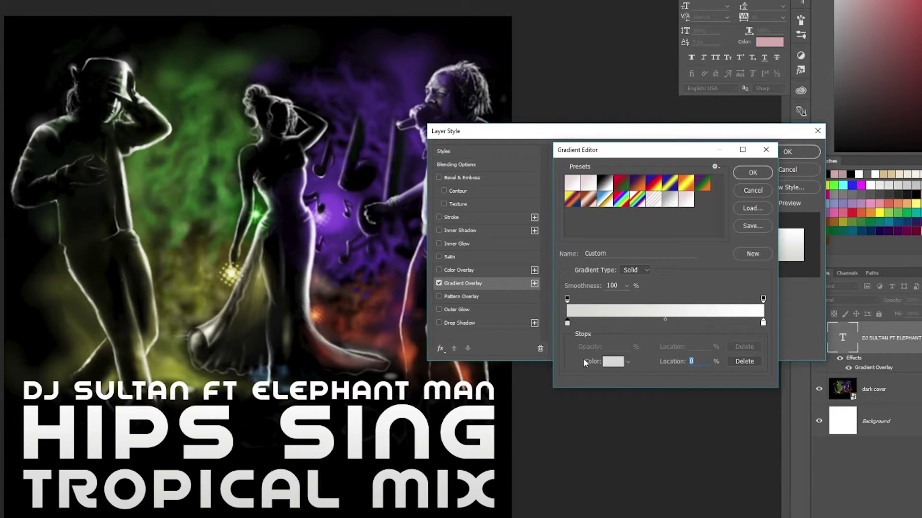
{"action": "left_click", "coordinate": [617, 363]}
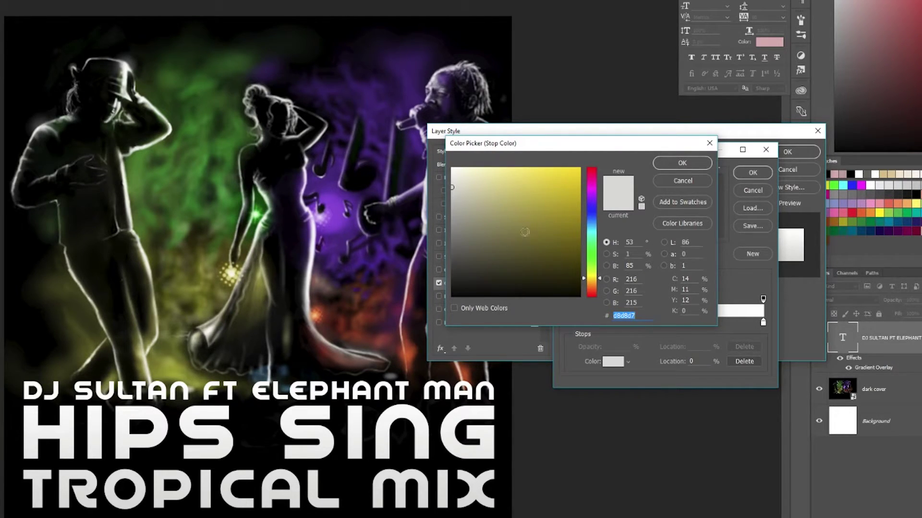
{"action": "left_click", "coordinate": [528, 227]}
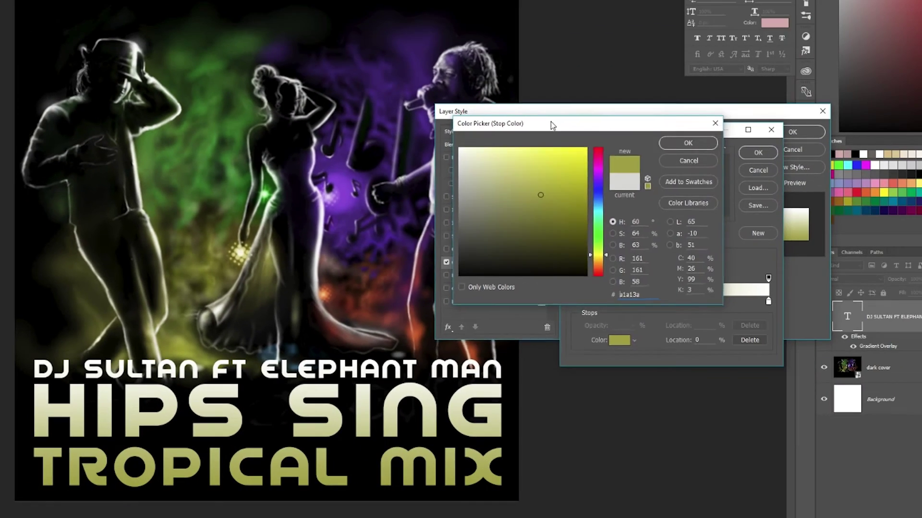
{"action": "left_click_drag", "start_coordinate": [748, 45], "coordinate": [770, 84]}
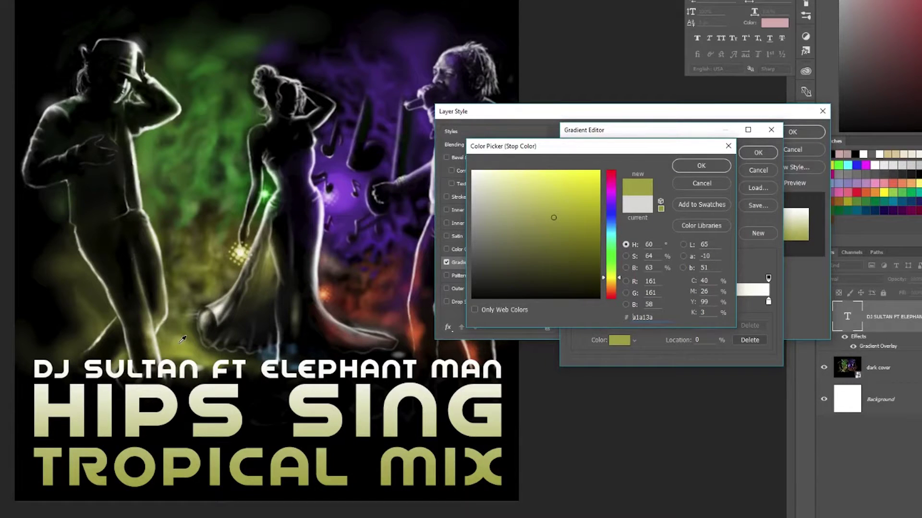
{"action": "left_click", "coordinate": [554, 203]}
{"action": "left_click_drag", "start_coordinate": [554, 203], "coordinate": [556, 200]}
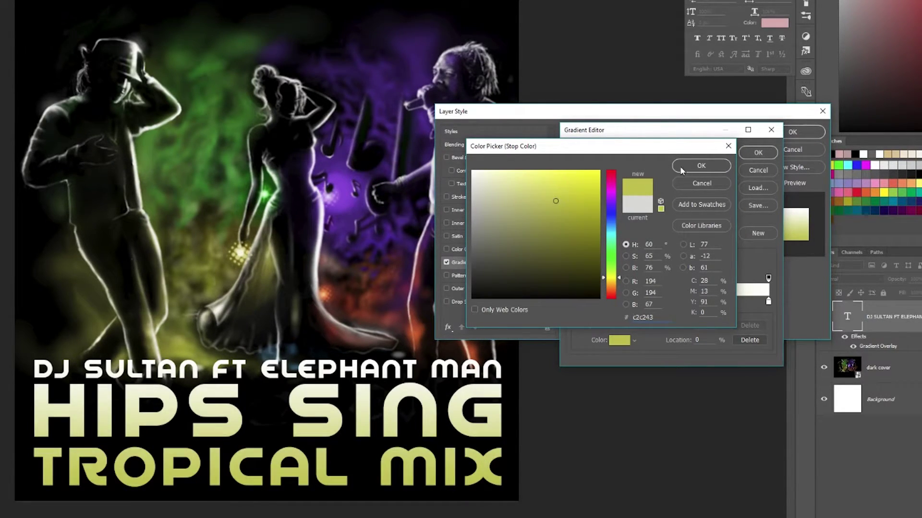
{"action": "left_click", "coordinate": [701, 166]}
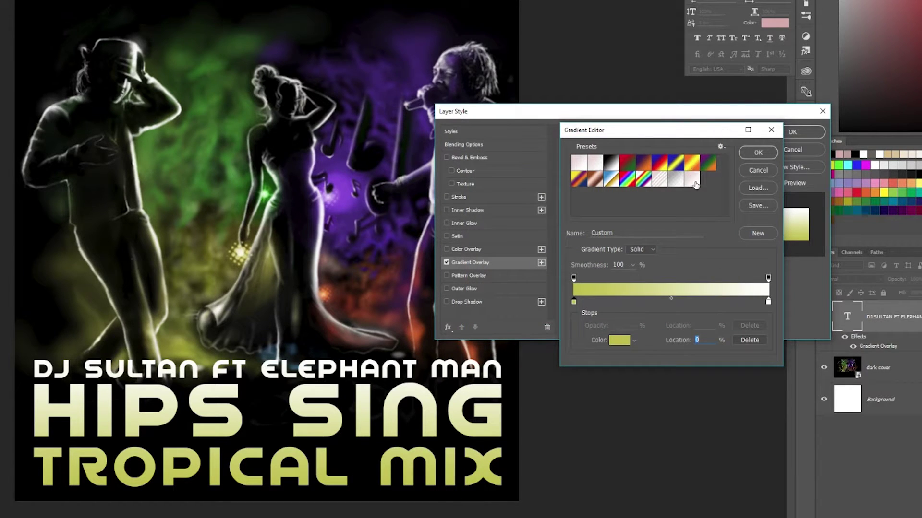
{"action": "left_click", "coordinate": [747, 155]}
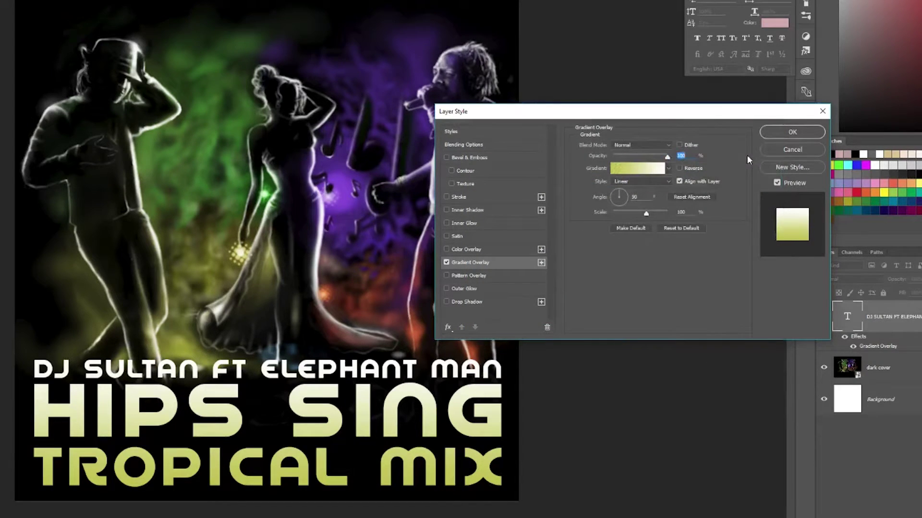
- Set the overlay gradient's end stop to a brightened orange-red sampled from the artwork and its angle to 0°
{"action": "left_click", "coordinate": [636, 169]}
{"action": "left_click", "coordinate": [768, 302]}
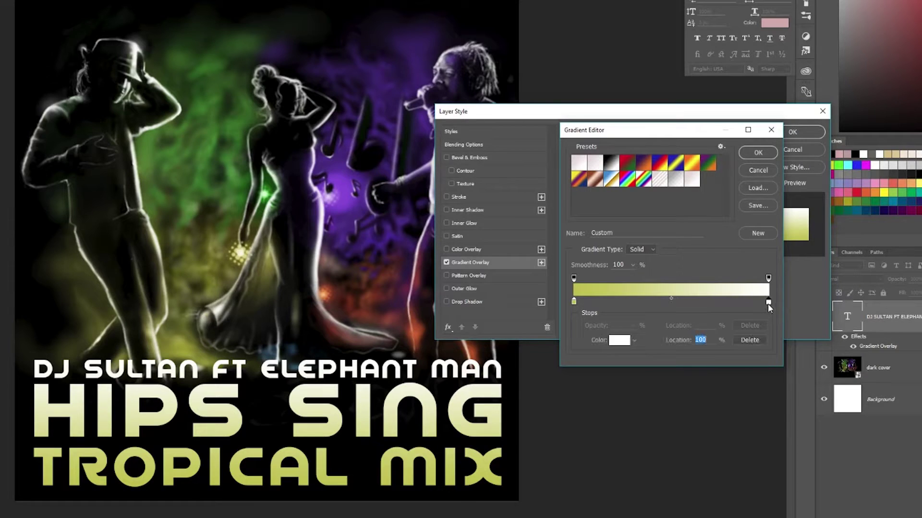
{"action": "left_click", "coordinate": [615, 341]}
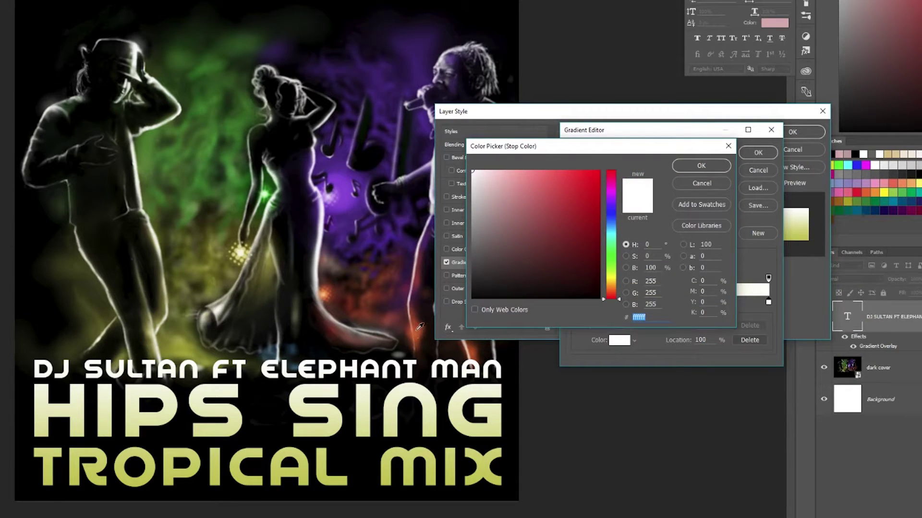
{"action": "left_click", "coordinate": [416, 330]}
{"action": "mouse_move", "coordinate": [575, 194]}
{"action": "left_mouse_down"}
{"action": "mouse_move", "coordinate": [574, 183]}
{"action": "mouse_move", "coordinate": [561, 189]}
{"action": "left_mouse_up"}
{"action": "left_click", "coordinate": [700, 166]}
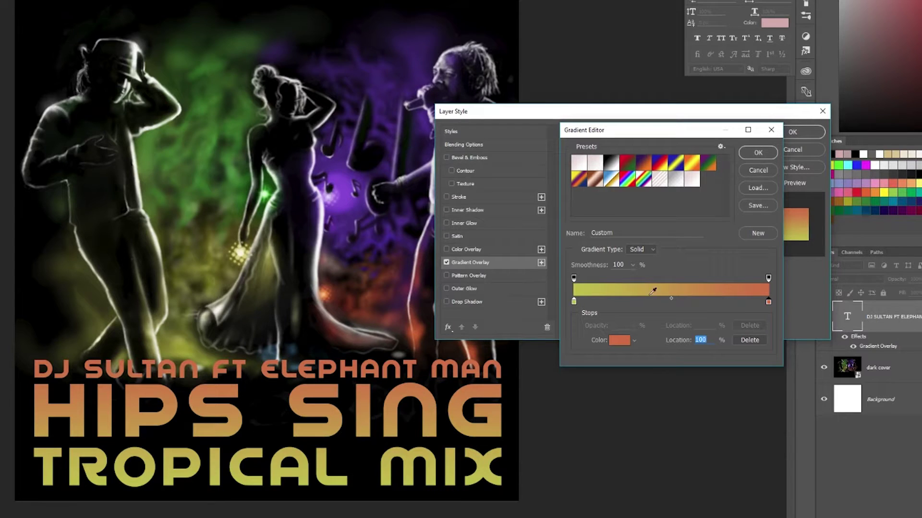
{"action": "left_click", "coordinate": [757, 153]}
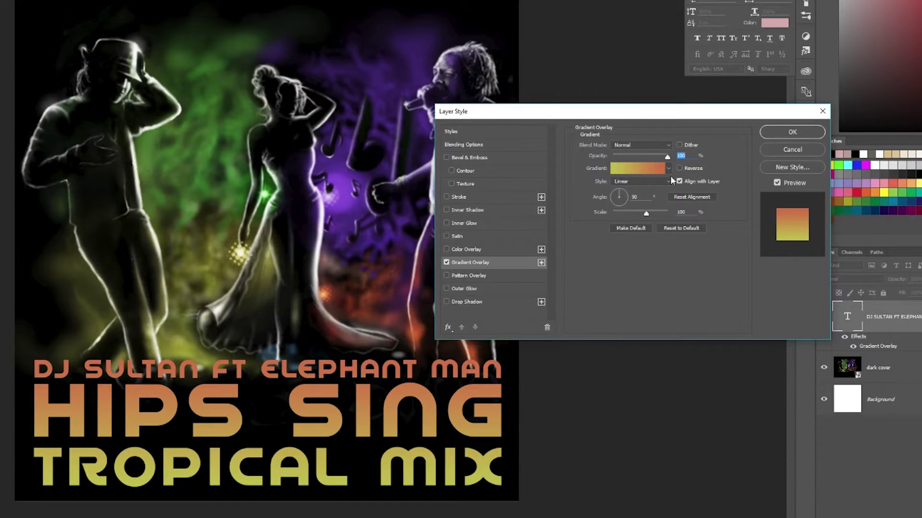
{"action": "left_click", "coordinate": [627, 198]}
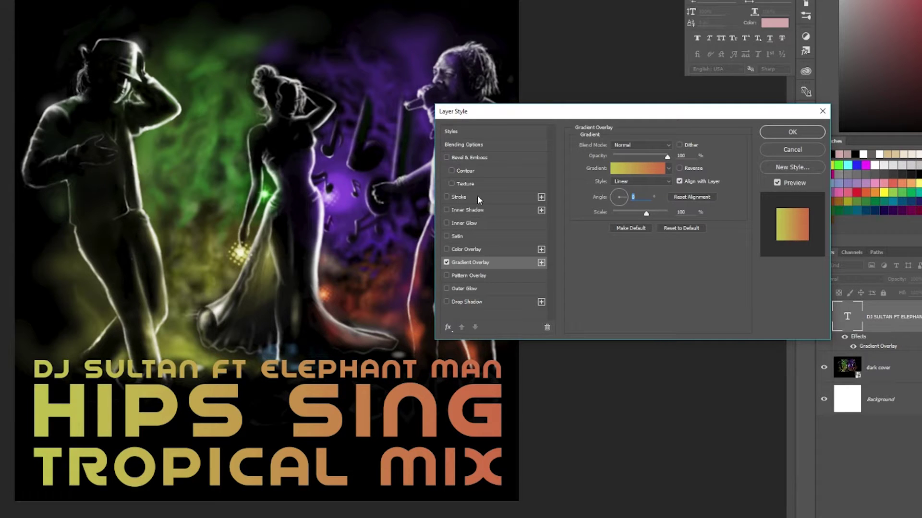
- Add a 3 px inside Stroke to the title text with Gradient as its fill type
{"action": "left_click", "coordinate": [465, 197]}
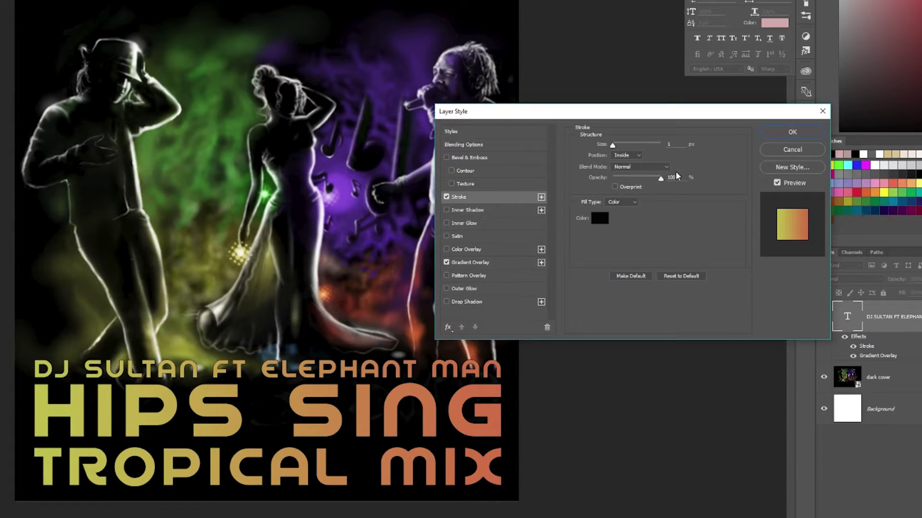
{"action": "left_click", "coordinate": [673, 145]}
{"action": "type", "text": "3"}
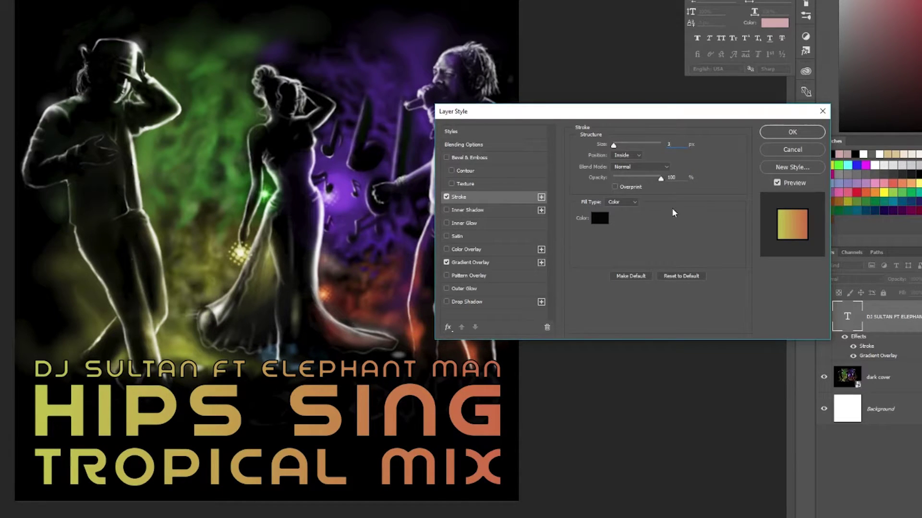
{"action": "left_click", "coordinate": [615, 201]}
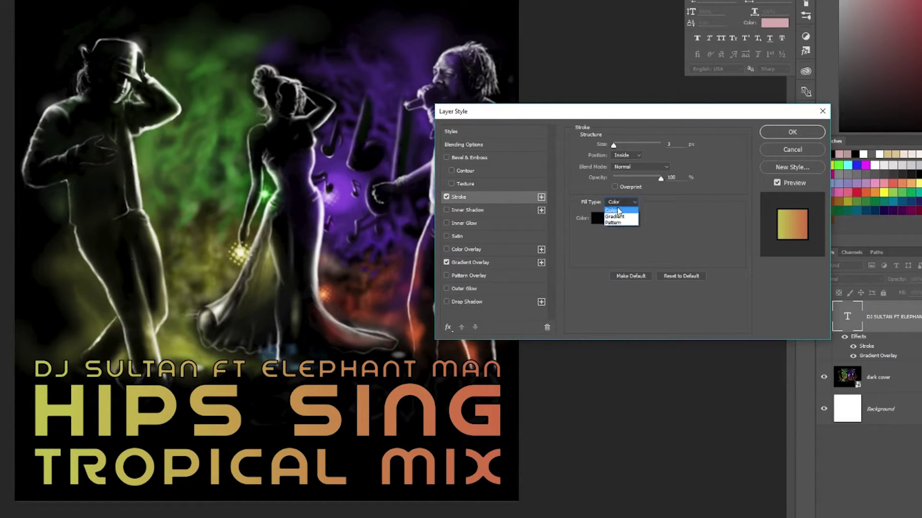
{"action": "left_click", "coordinate": [618, 216]}
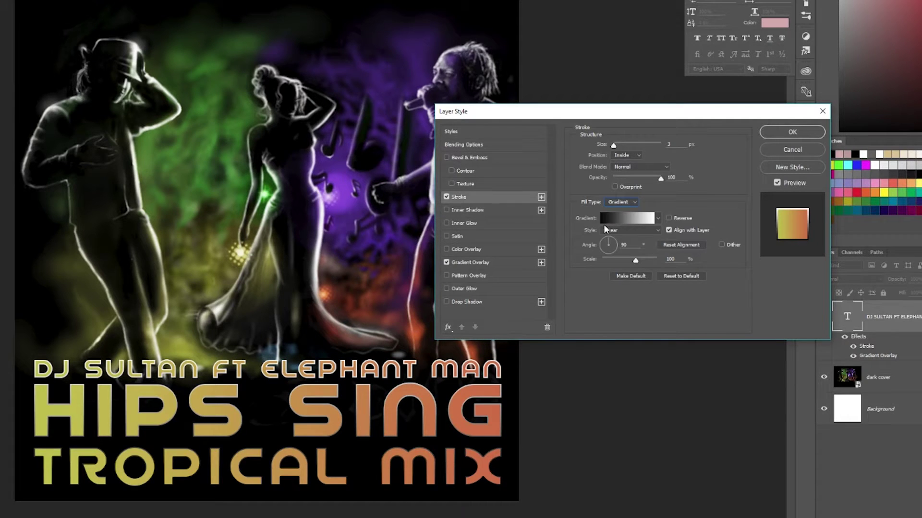
- Colour the stroke gradient from green to purple by sampling the artwork's background and apply the layer style
{"action": "left_click", "coordinate": [614, 219]}
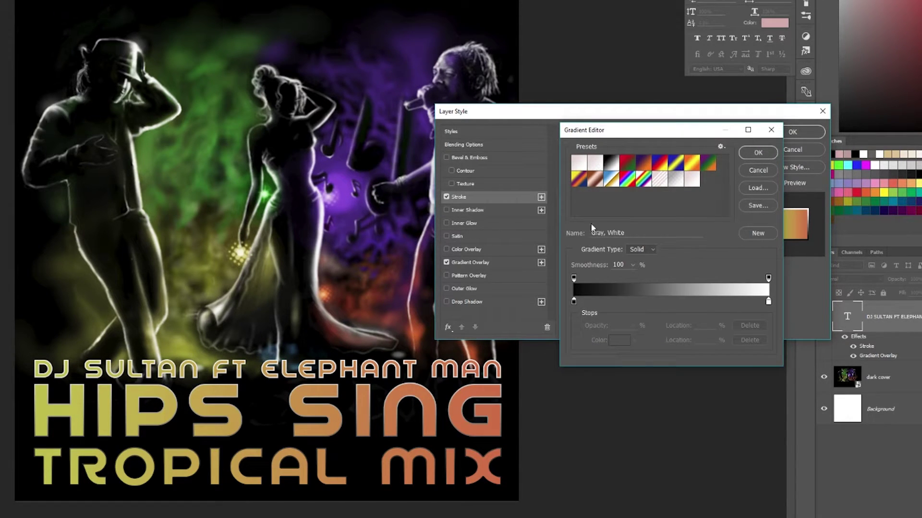
{"action": "left_click", "coordinate": [573, 301]}
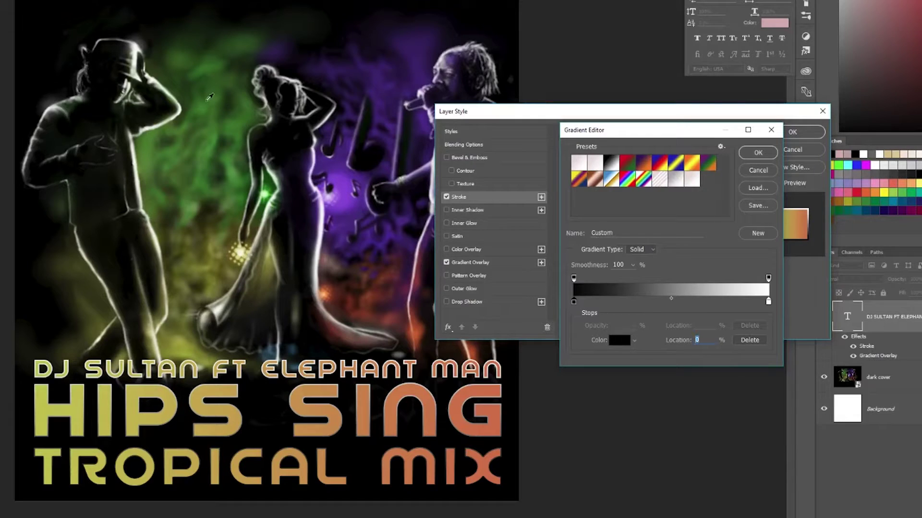
{"action": "left_click", "coordinate": [207, 131]}
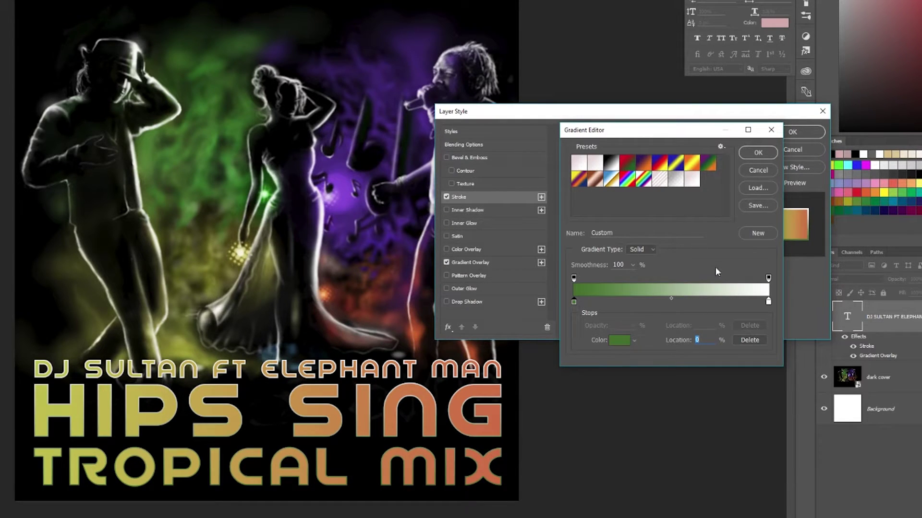
{"action": "left_click", "coordinate": [768, 302]}
{"action": "left_click", "coordinate": [349, 182]}
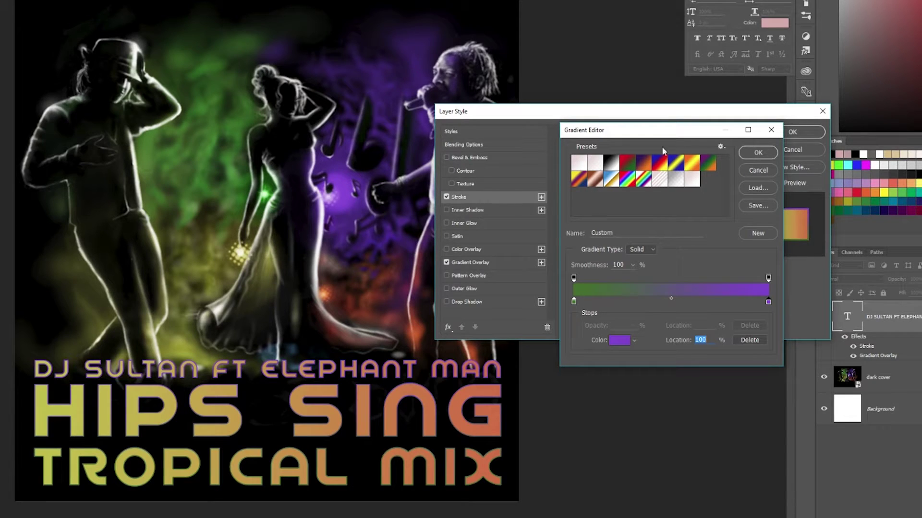
{"action": "left_click", "coordinate": [753, 153]}
{"action": "left_click", "coordinate": [801, 132]}
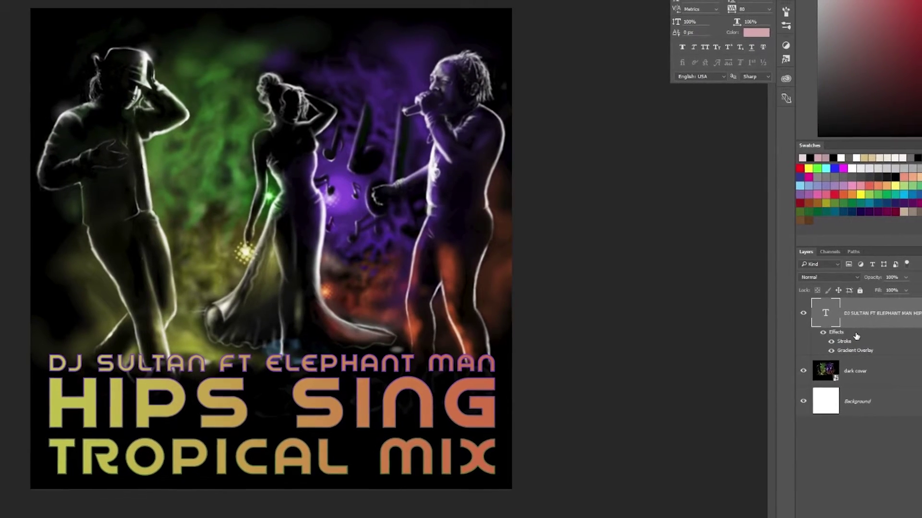
- Compare the title text with its layer effects hidden and shown, including the Gradient Overlay
{"action": "left_click", "coordinate": [815, 331]}
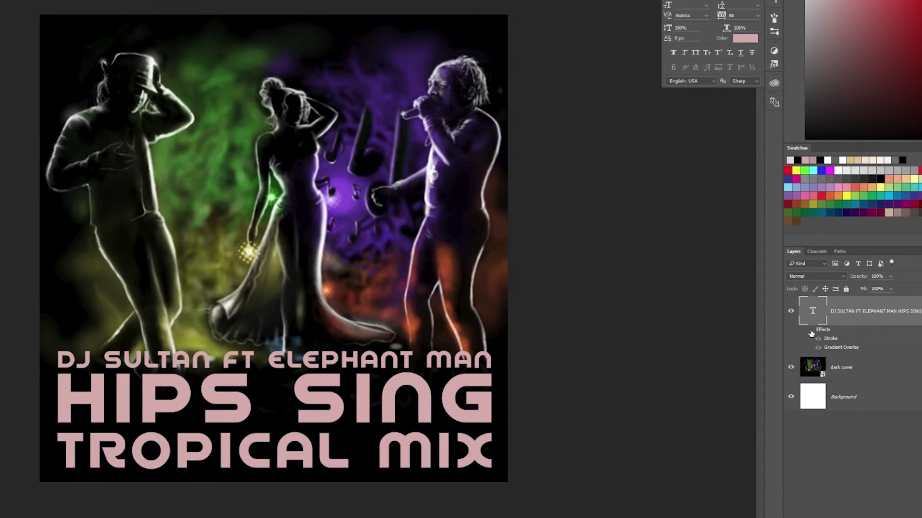
{"action": "left_click", "coordinate": [810, 331]}
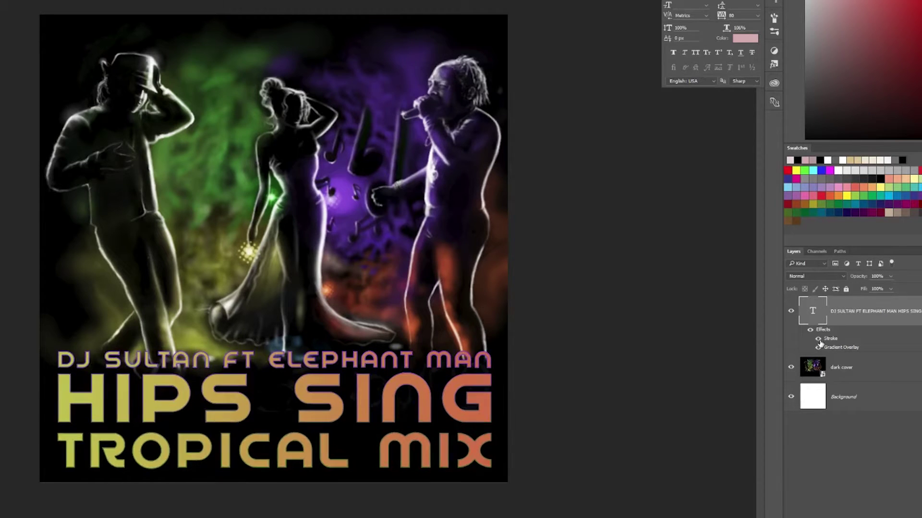
{"action": "left_click", "coordinate": [818, 347]}
{"action": "left_click", "coordinate": [818, 347]}
- Set the angle of the title text's stroke gradient to 0° and apply the layer style
{"action": "double_click", "coordinate": [871, 326]}
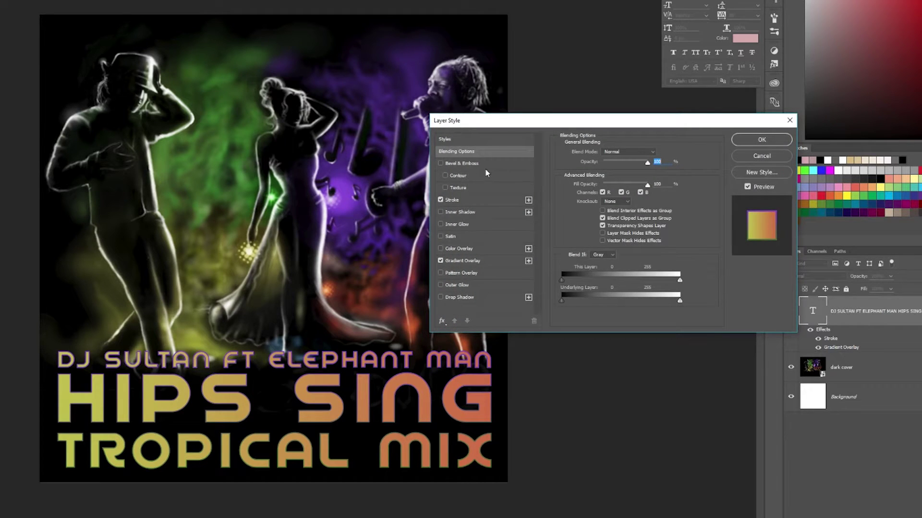
{"action": "left_click", "coordinate": [456, 201]}
{"action": "left_click", "coordinate": [597, 244]}
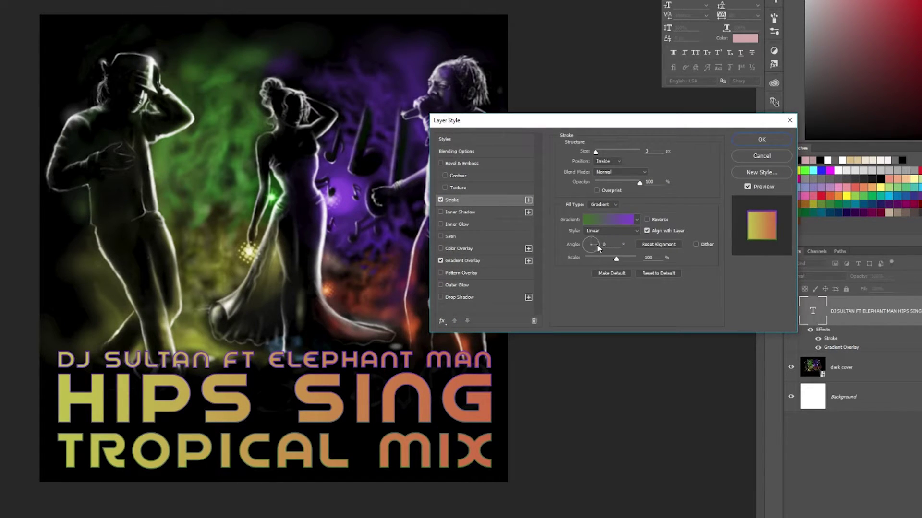
{"action": "double_click", "coordinate": [604, 244]}
{"action": "left_click", "coordinate": [747, 143]}
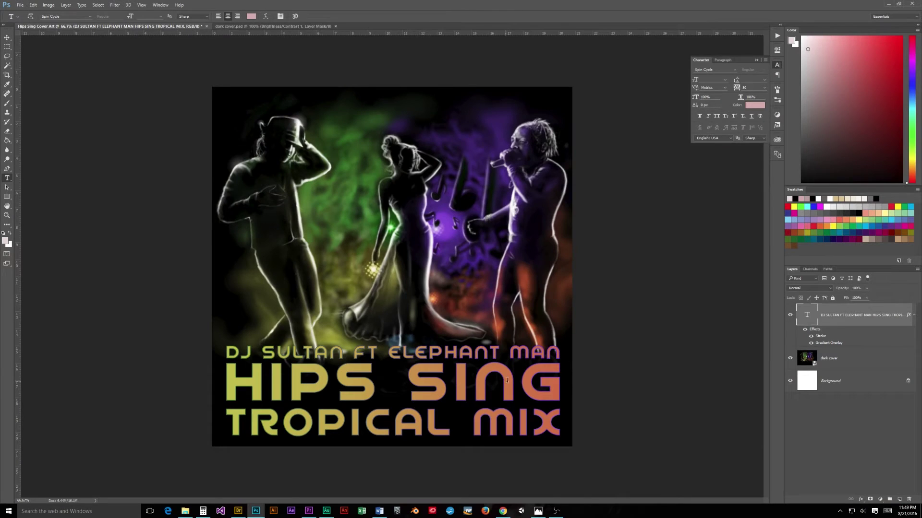
- Rasterize the type of the title text layer
{"action": "left_click", "coordinate": [8, 38]}
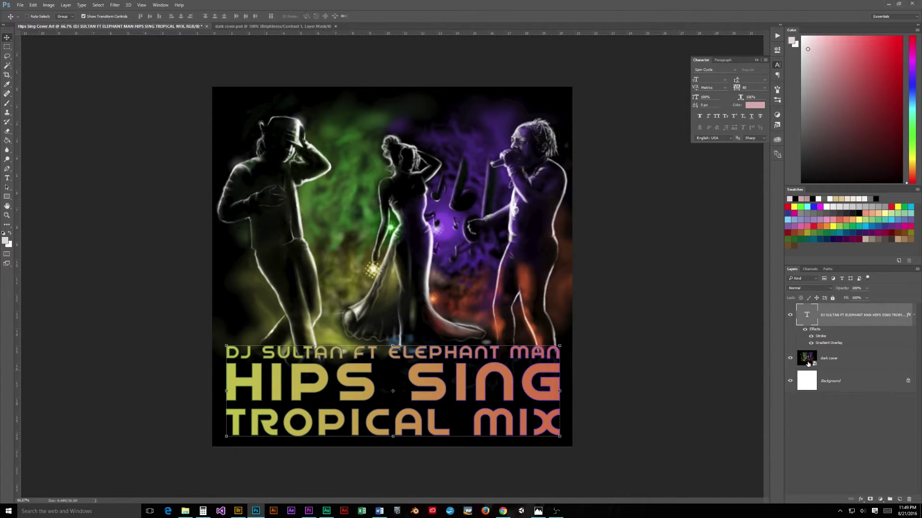
{"action": "left_click", "coordinate": [808, 363]}
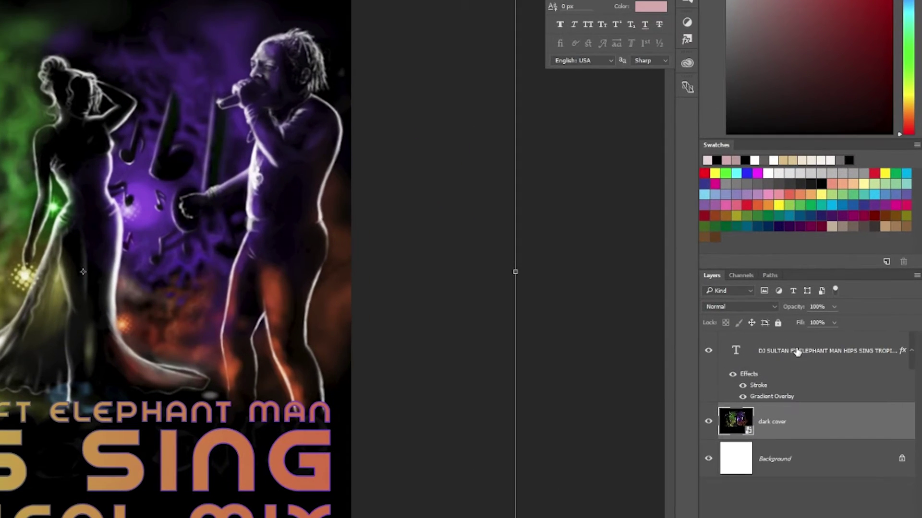
{"action": "left_click", "coordinate": [846, 313]}
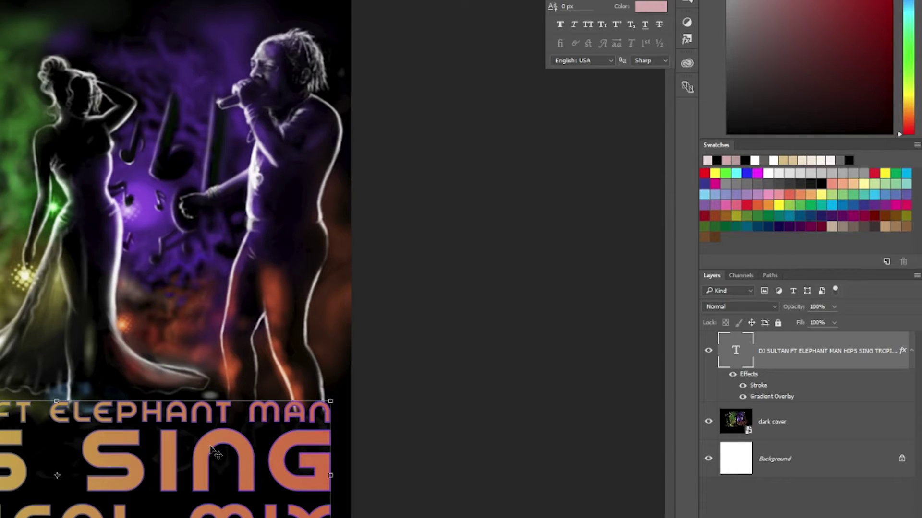
{"action": "right_click", "coordinate": [788, 340]}
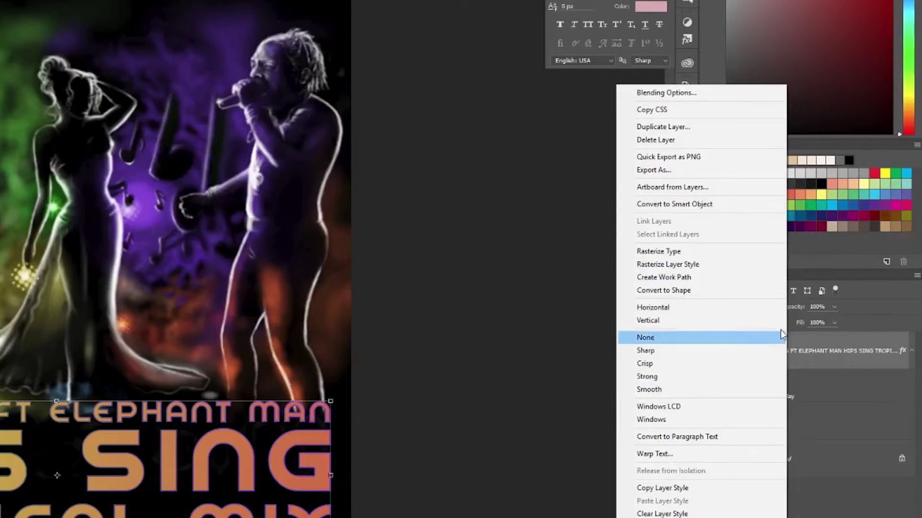
{"action": "left_click", "coordinate": [736, 252]}
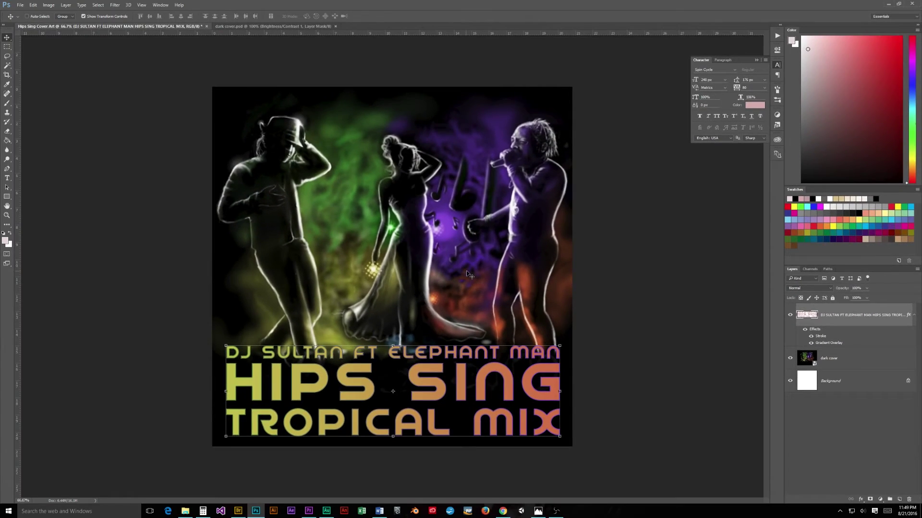
- Switch to Bridge and place splash.png into the Photoshop cover document at its original size
{"action": "left_click", "coordinate": [238, 511]}
{"action": "right_click", "coordinate": [418, 336]}
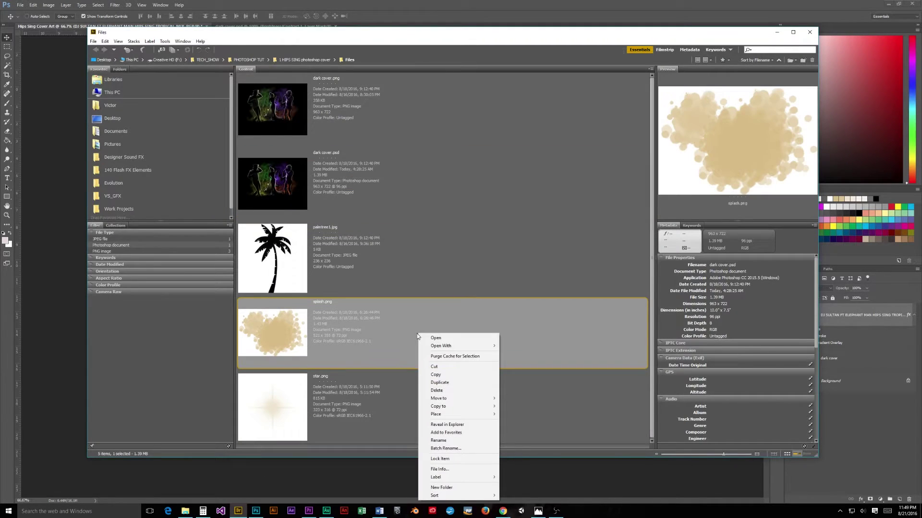
{"action": "mouse_move", "coordinate": [437, 414]}
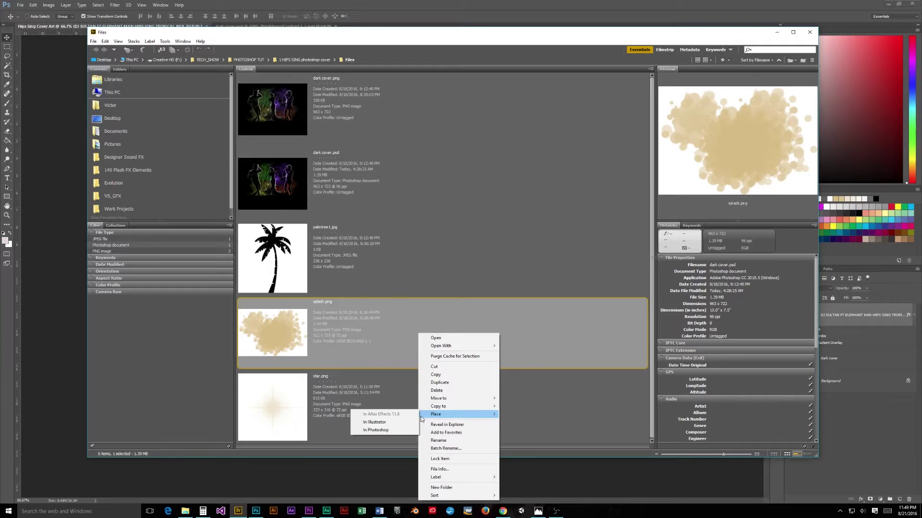
{"action": "left_click", "coordinate": [391, 430]}
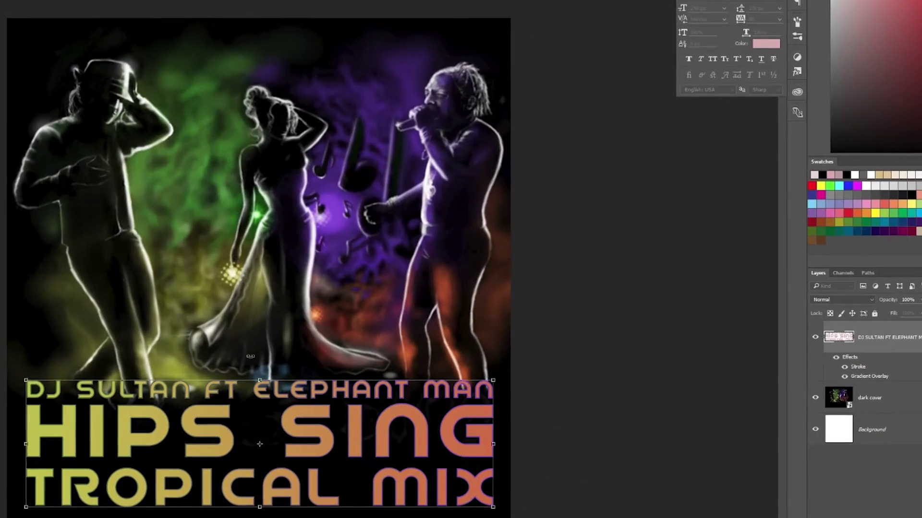
{"action": "key", "text": "Return"}
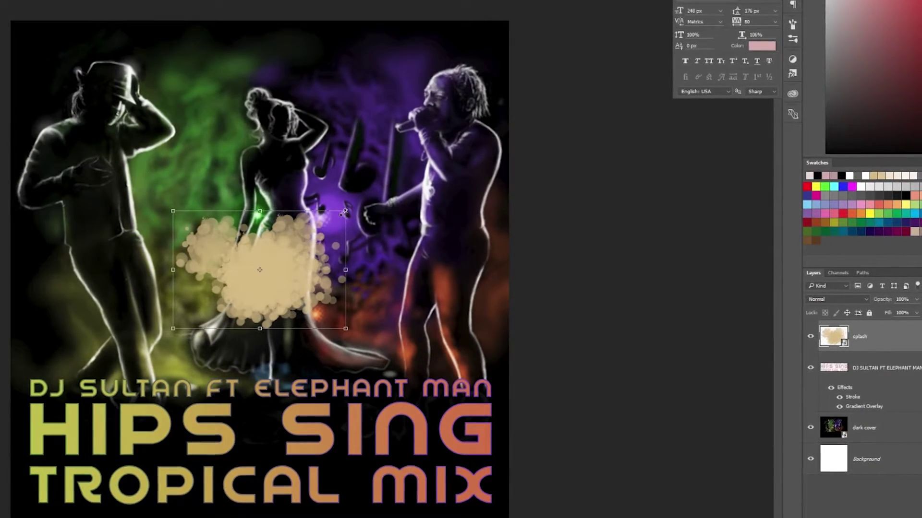
- Scale the splash down to roughly half its size and position it over the first letters of "HIPS"
{"action": "left_click_drag", "start_coordinate": [344, 212], "coordinate": [282, 273]}
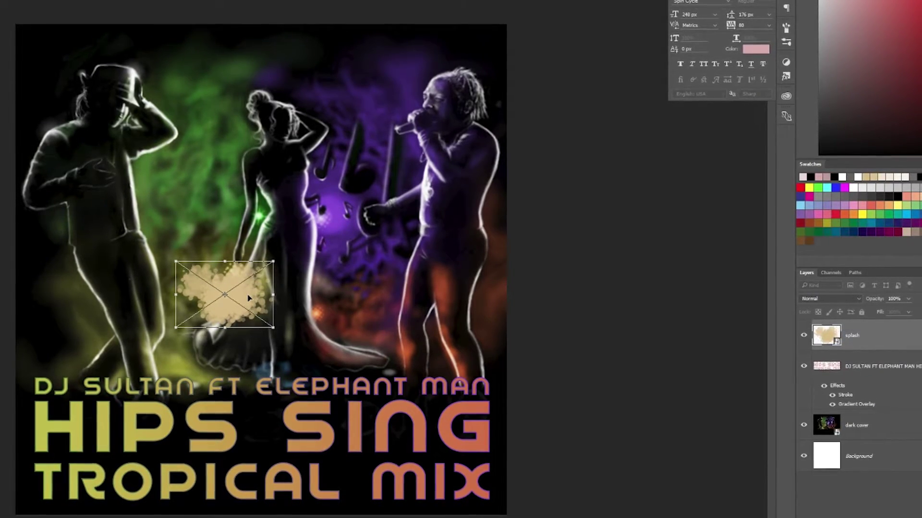
{"action": "left_click_drag", "start_coordinate": [248, 297], "coordinate": [131, 421]}
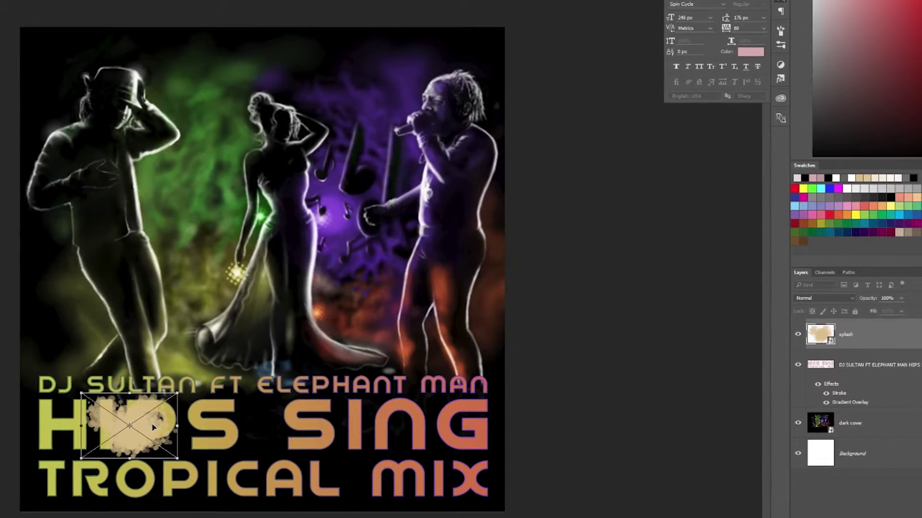
{"action": "key", "text": "Return"}
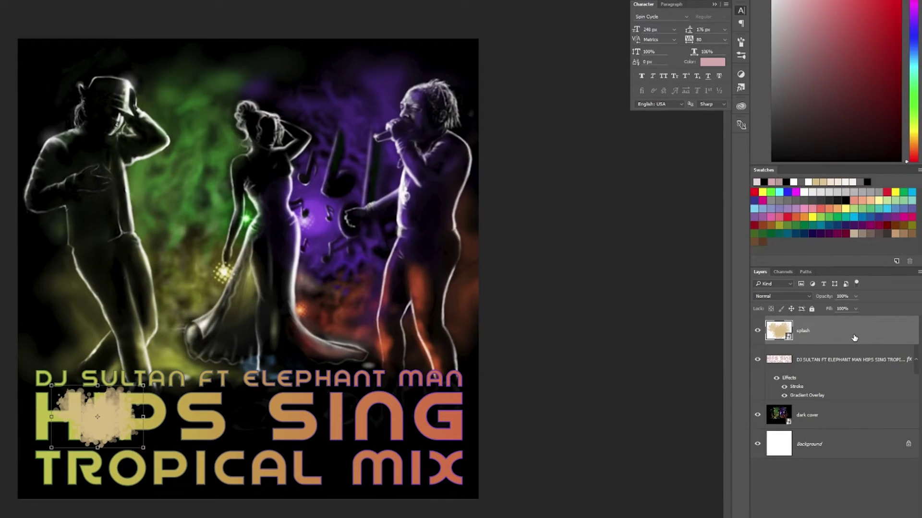
- Set the splash layer's blend mode to Multiply at 100% opacity in its layer style
{"action": "double_click", "coordinate": [854, 338]}
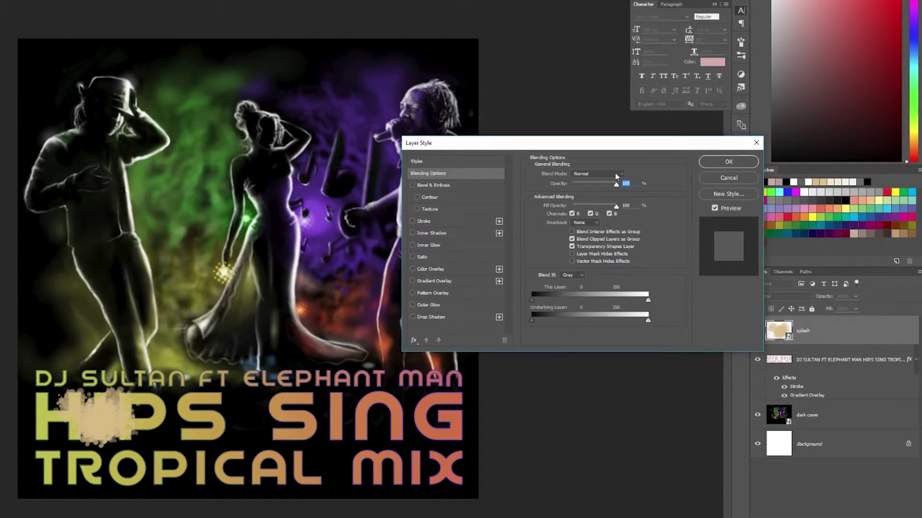
{"action": "left_click", "coordinate": [594, 175]}
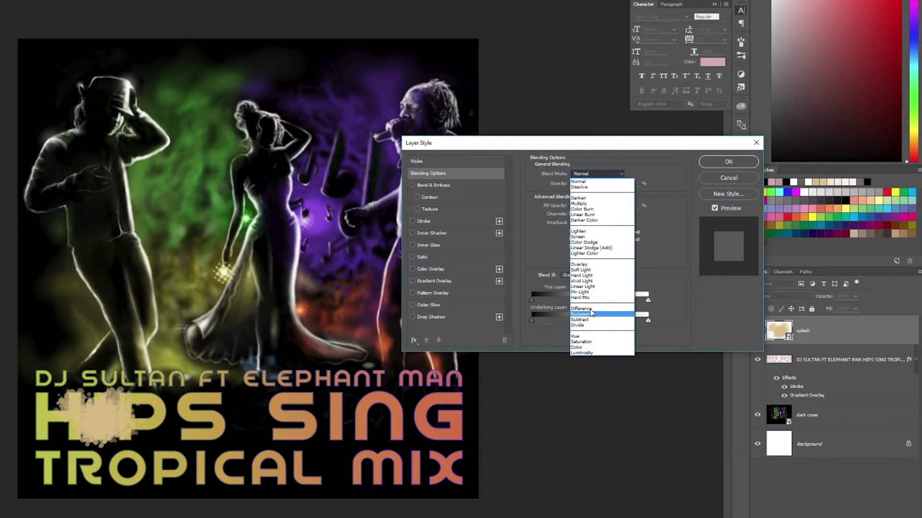
{"action": "left_click", "coordinate": [595, 204]}
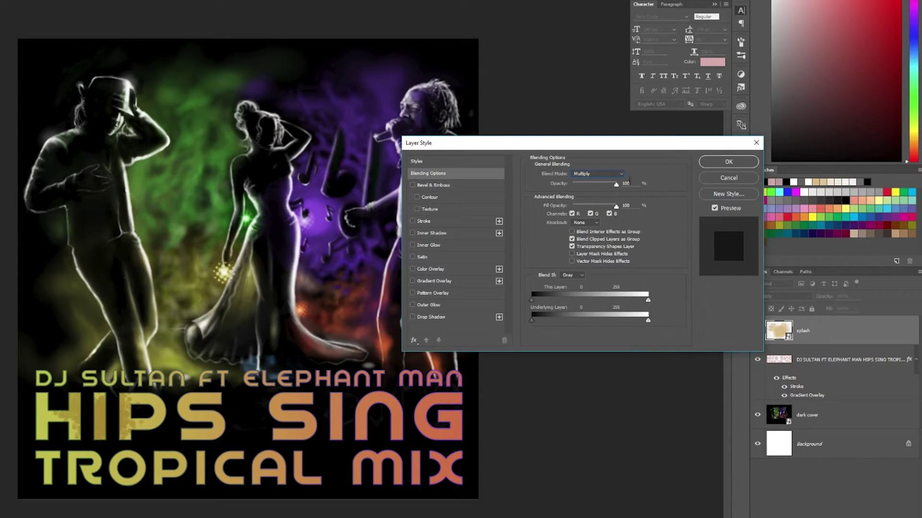
{"action": "mouse_move", "coordinate": [616, 184]}
{"action": "left_mouse_down"}
{"action": "mouse_move", "coordinate": [594, 189]}
{"action": "mouse_move", "coordinate": [608, 192]}
{"action": "left_mouse_up"}
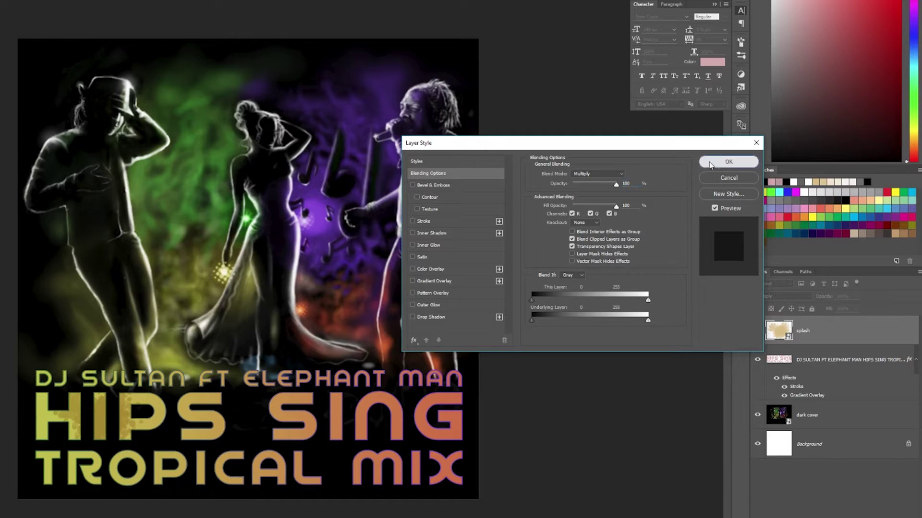
{"action": "left_click", "coordinate": [727, 162]}
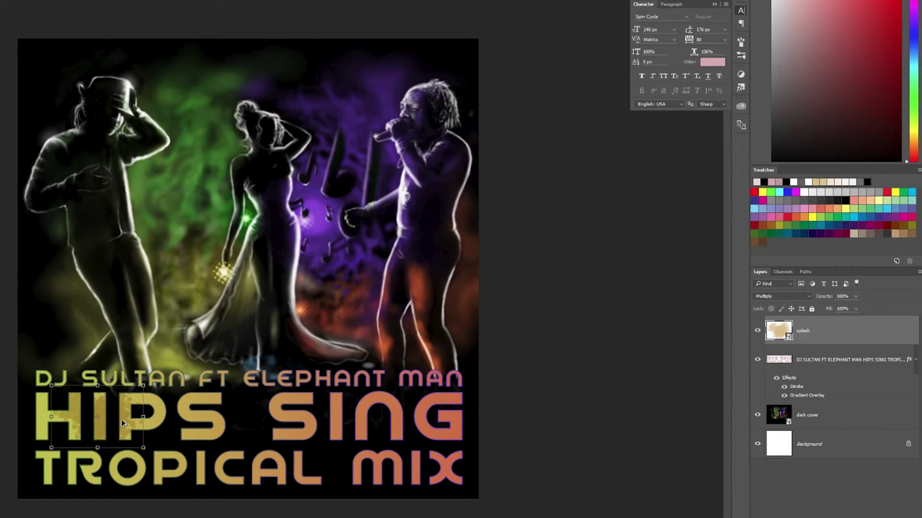
- Duplicate the splash layer twice, placing one copy over the start and one over the end of "SING"
{"action": "left_click_drag", "start_coordinate": [101, 425], "coordinate": [476, 433]}
{"action": "key", "text": "Return"}
{"action": "key", "text": "ctrl+j"}
{"action": "key", "text": "ctrl+t"}
{"action": "key", "text": "Return"}
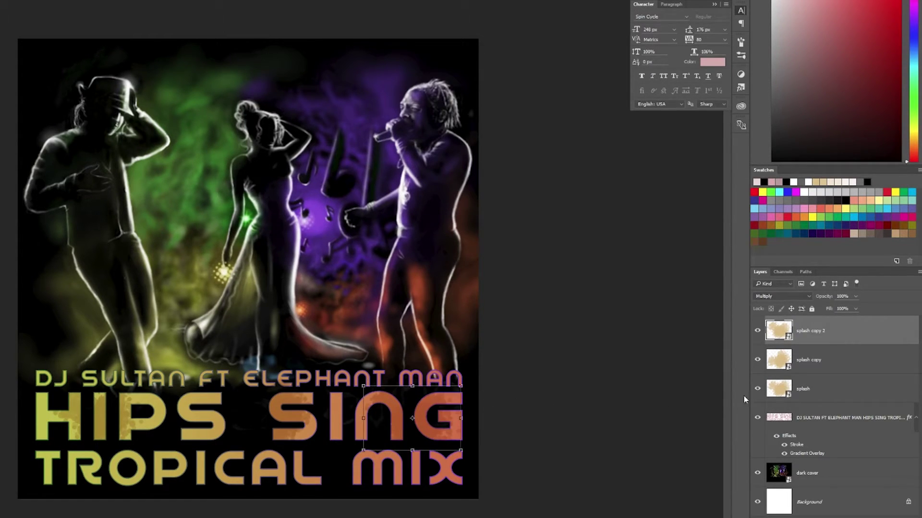
- Merge the three splash layers into one and set the merged layer's blend mode to Multiply
{"action": "left_click", "coordinate": [840, 359], "text": "shift"}
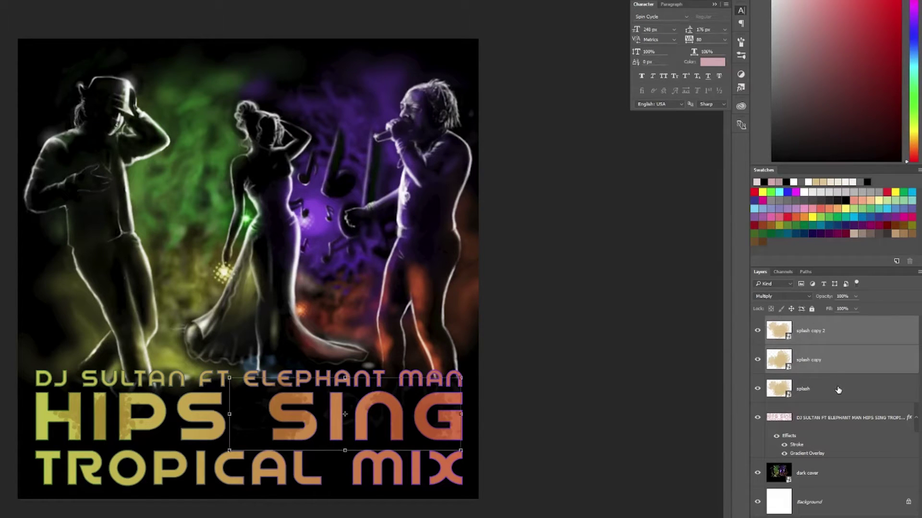
{"action": "left_click", "coordinate": [839, 389], "text": "shift"}
{"action": "right_click", "coordinate": [840, 389]}
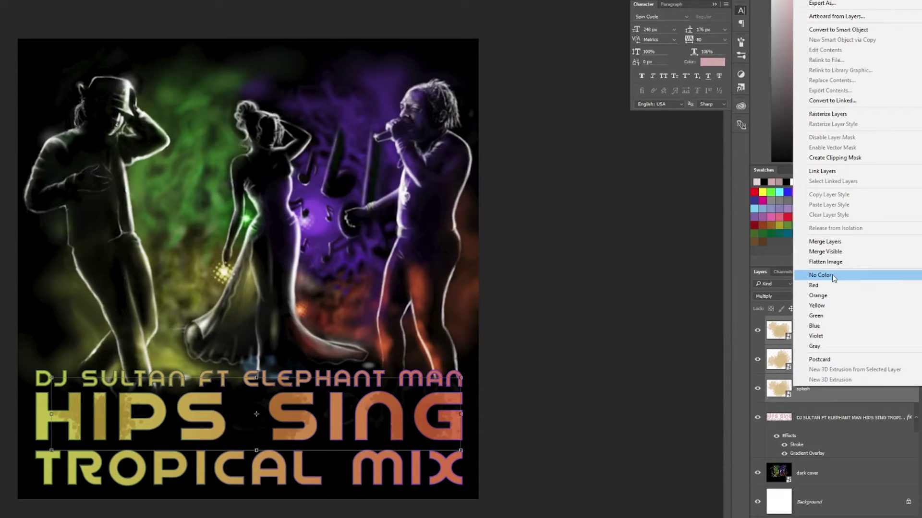
{"action": "left_click", "coordinate": [833, 242]}
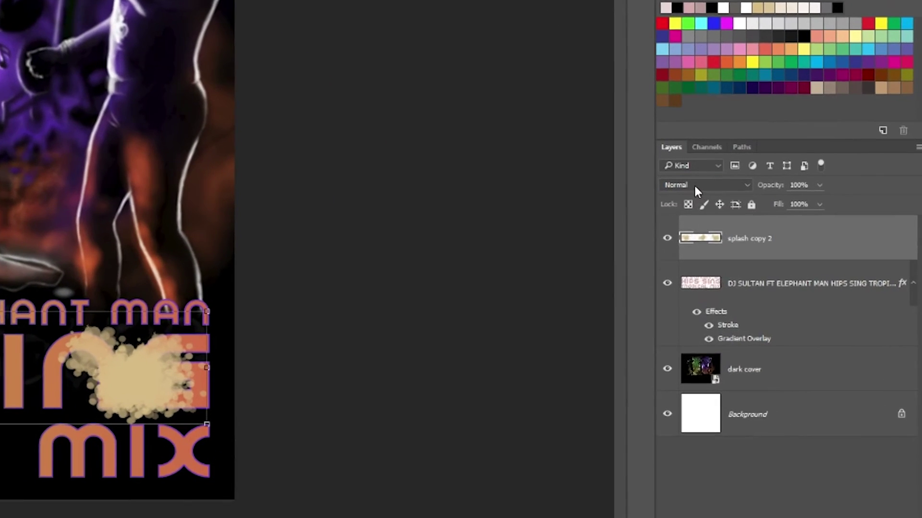
{"action": "left_click", "coordinate": [782, 297]}
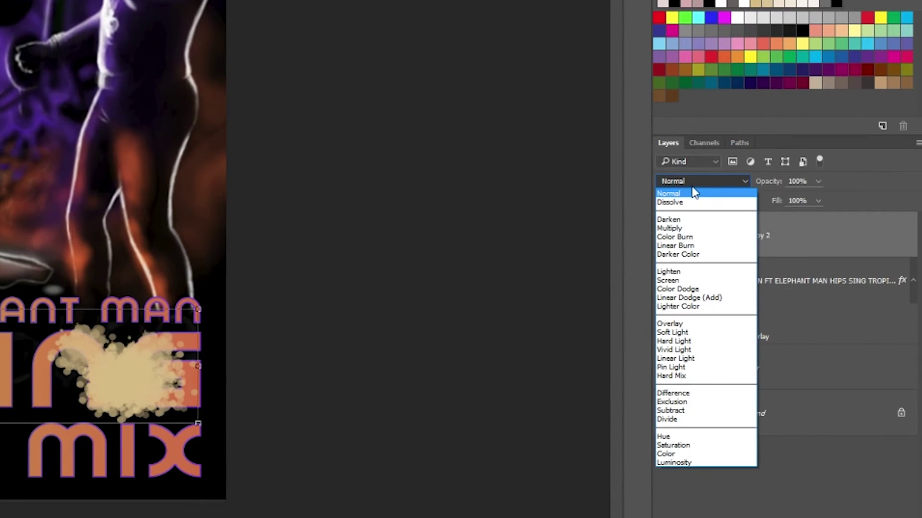
{"action": "left_click", "coordinate": [688, 229]}
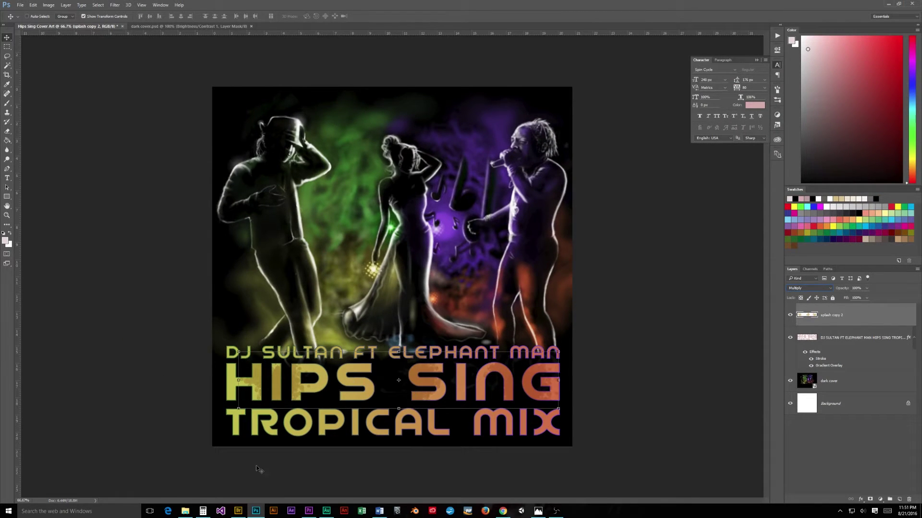
- Place star.png from Bridge into the Photoshop cover document and move it onto the upper edge of the "S" in "HIPS"
{"action": "left_click", "coordinate": [238, 511]}
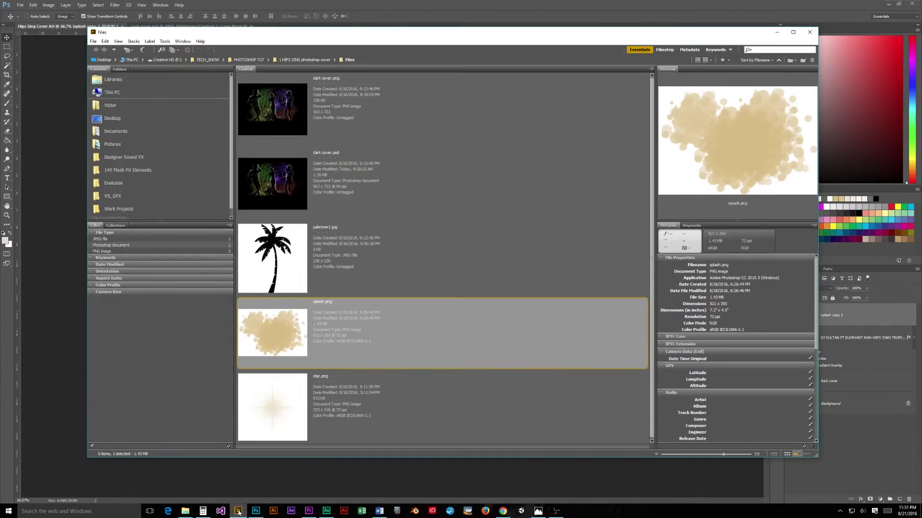
{"action": "right_click", "coordinate": [377, 403]}
{"action": "mouse_move", "coordinate": [408, 314]}
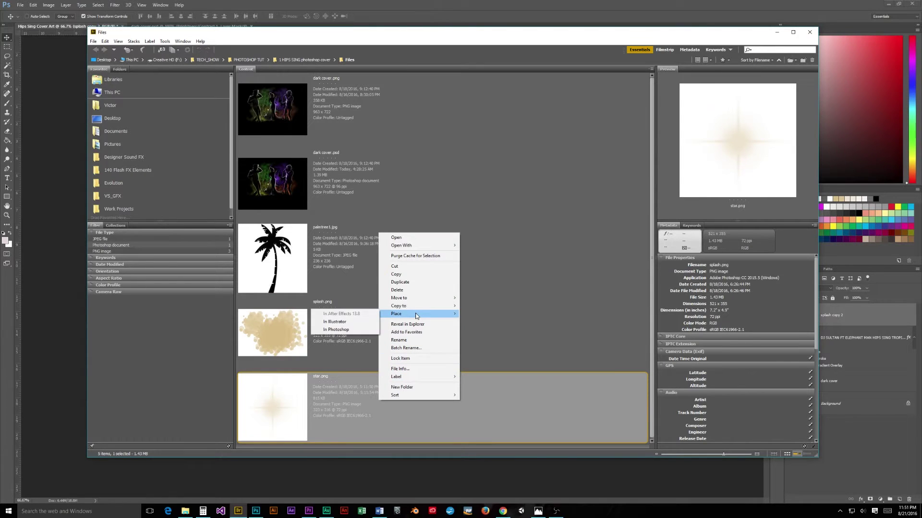
{"action": "left_click", "coordinate": [355, 331]}
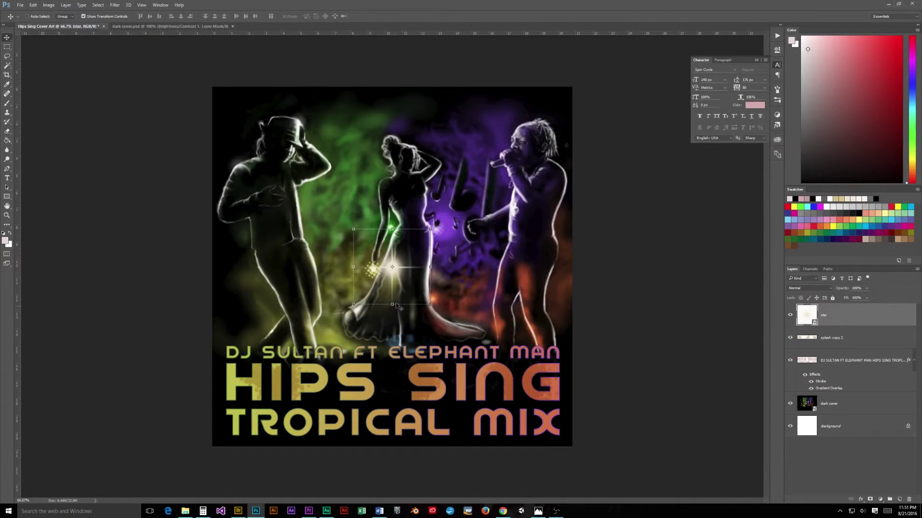
{"action": "left_click_drag", "start_coordinate": [406, 274], "coordinate": [387, 378]}
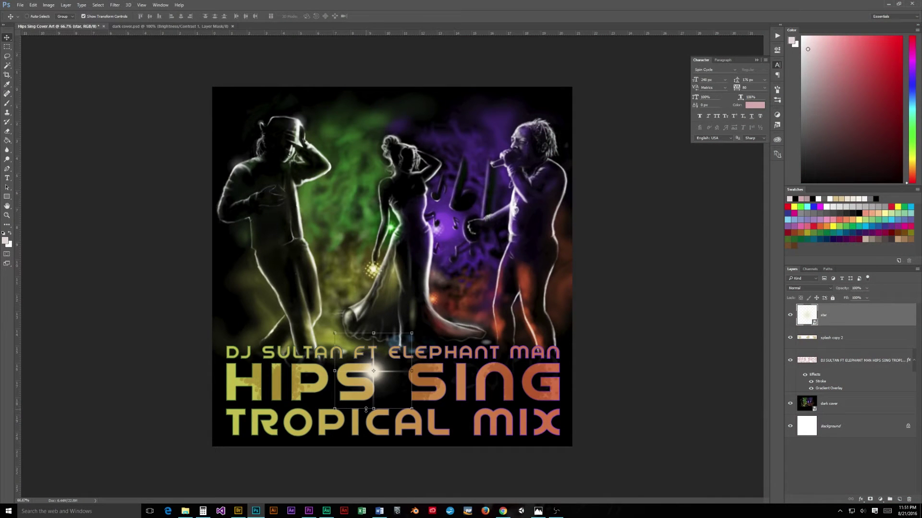
{"action": "key", "text": "ctrl+h"}
{"action": "key", "text": "ctrl+h"}
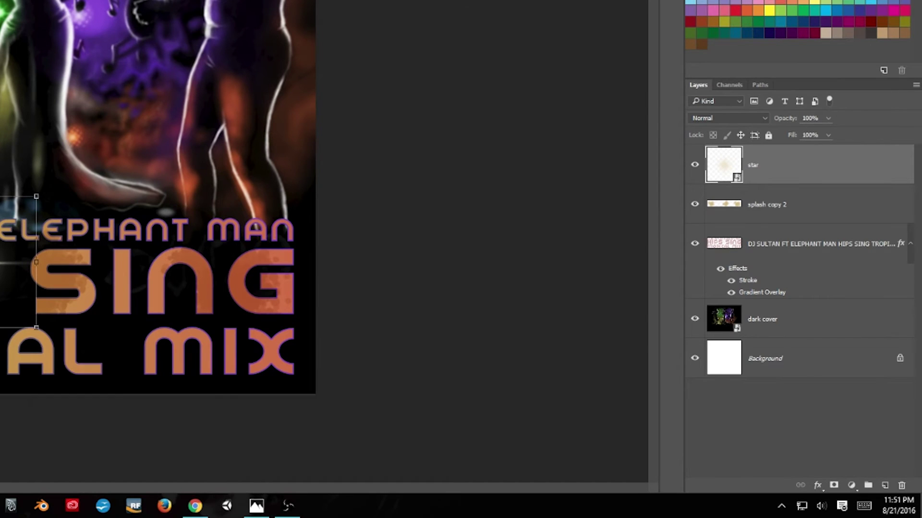
- Erase the "I" in "TROPICAL" from the title text layer using a rectangular marquee selection, and deselect
{"action": "left_click", "coordinate": [788, 249]}
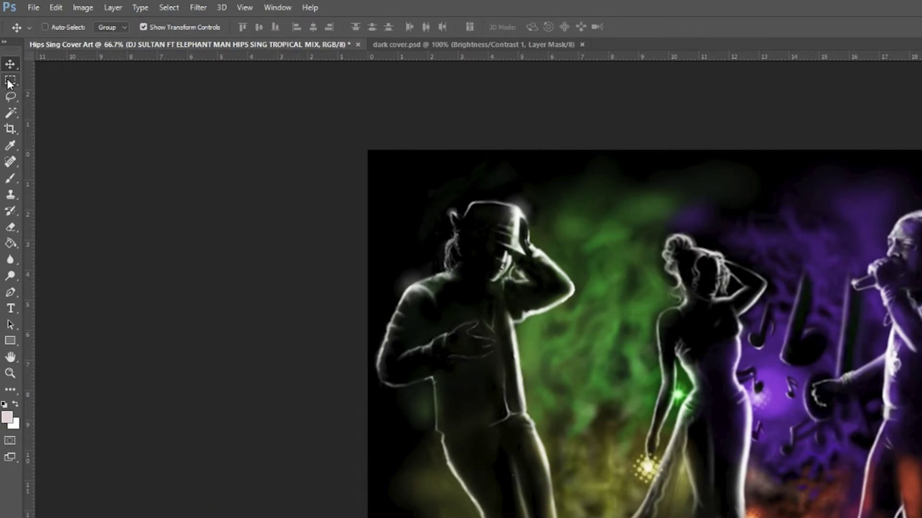
{"action": "left_click", "coordinate": [10, 82]}
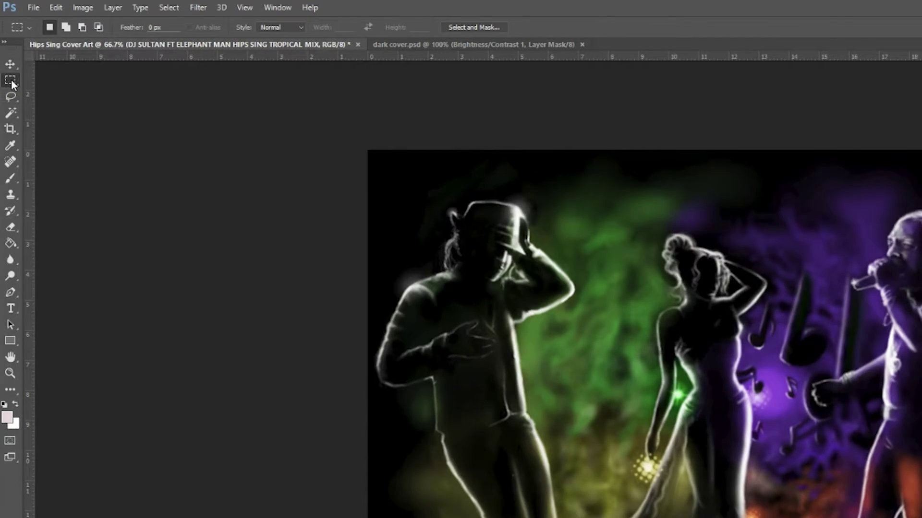
{"action": "right_click", "coordinate": [12, 84]}
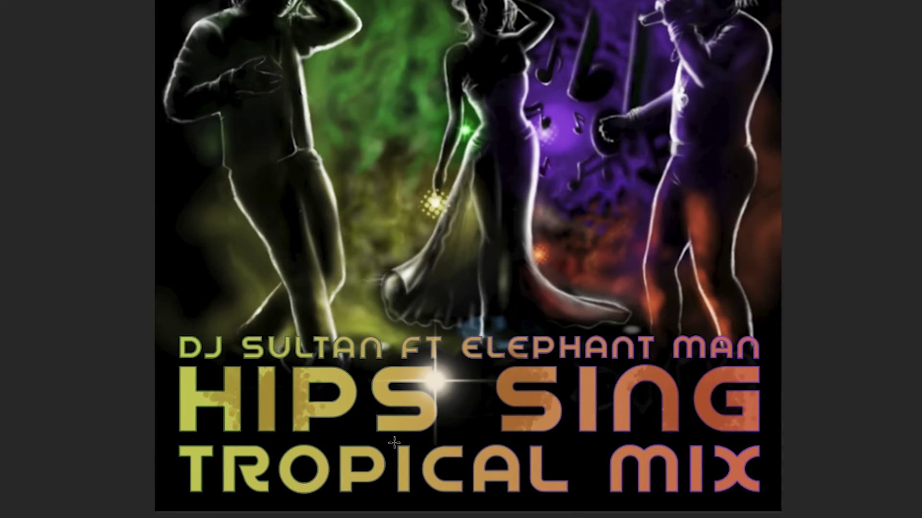
{"action": "left_click_drag", "start_coordinate": [394, 442], "coordinate": [415, 500]}
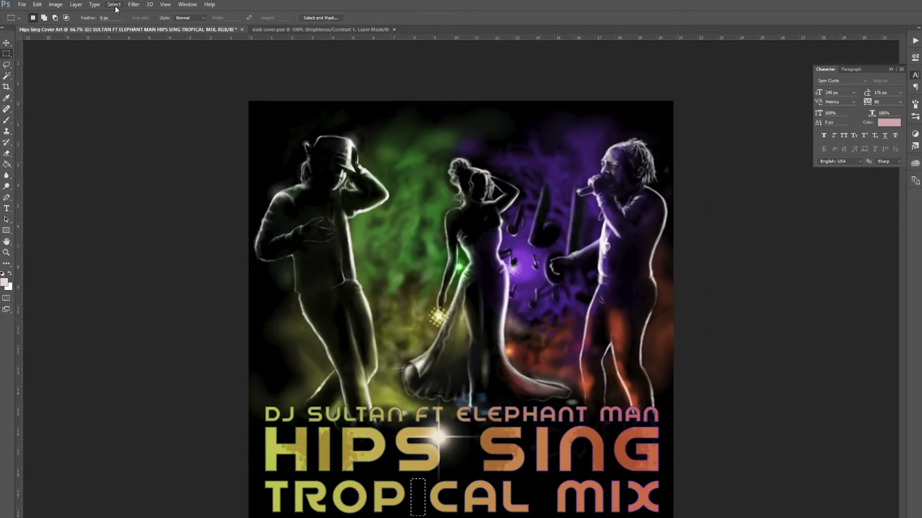
{"action": "left_click", "coordinate": [114, 5]}
{"action": "left_click", "coordinate": [124, 24]}
- Place palmtree1.jpg from Bridge into the Photoshop cover document and rasterize its layer
{"action": "key", "text": "alt+Tab"}
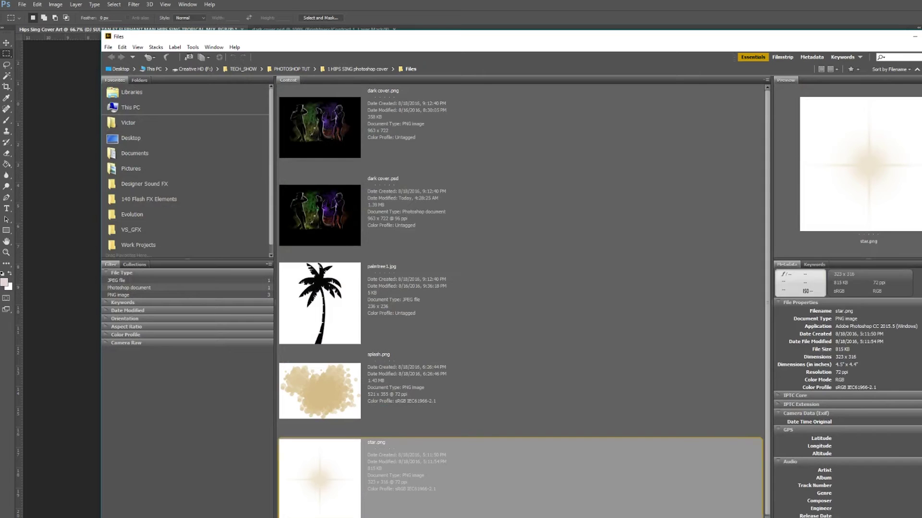
{"action": "right_click", "coordinate": [356, 306]}
{"action": "mouse_move", "coordinate": [386, 409]}
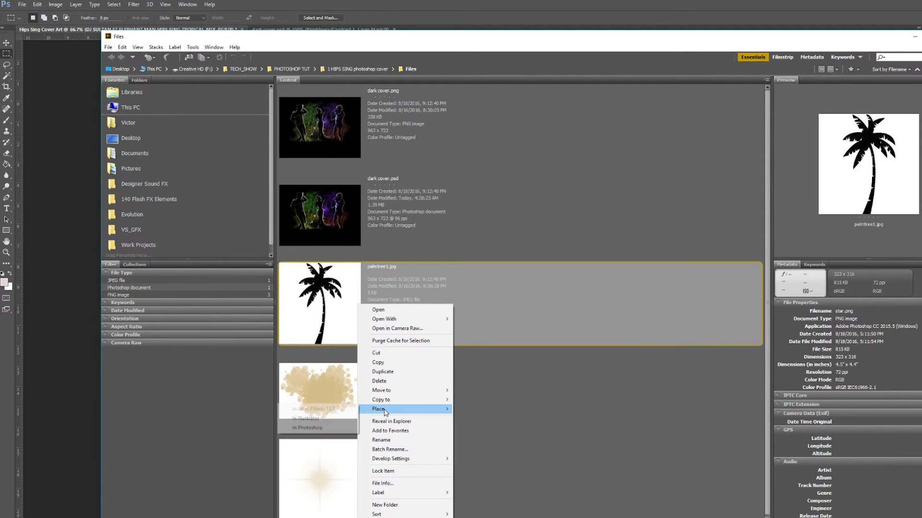
{"action": "left_click", "coordinate": [307, 428]}
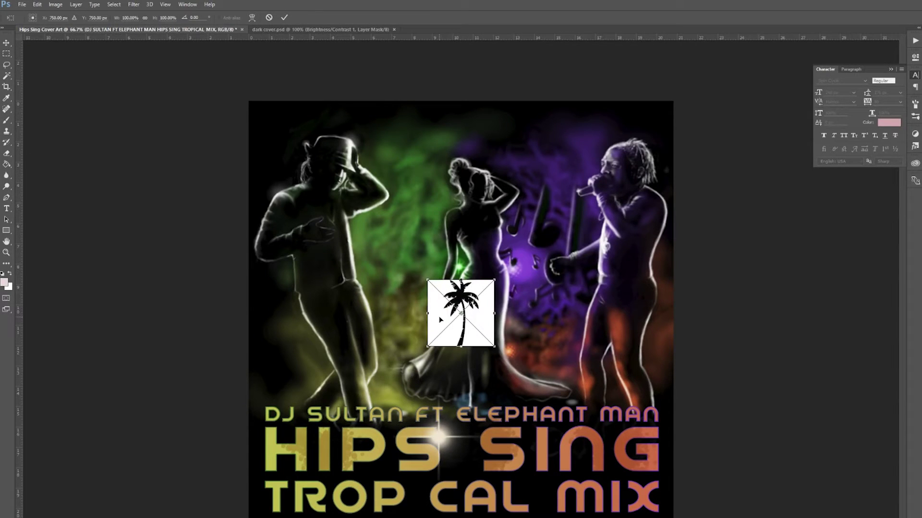
{"action": "key", "text": "Return"}
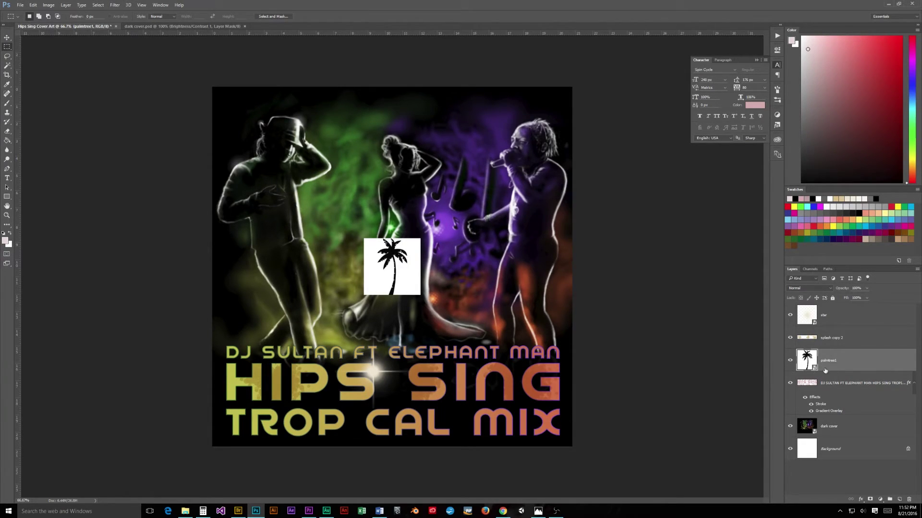
{"action": "right_click", "coordinate": [846, 356]}
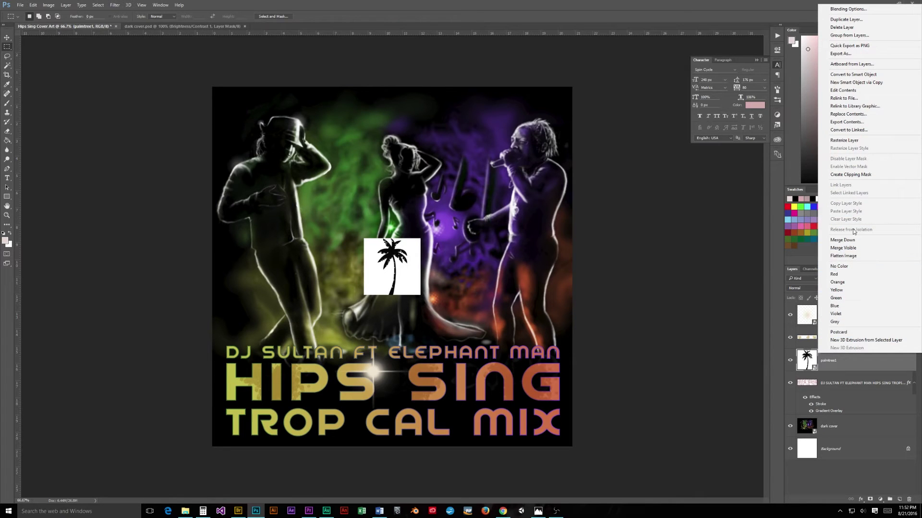
{"action": "left_click", "coordinate": [855, 140]}
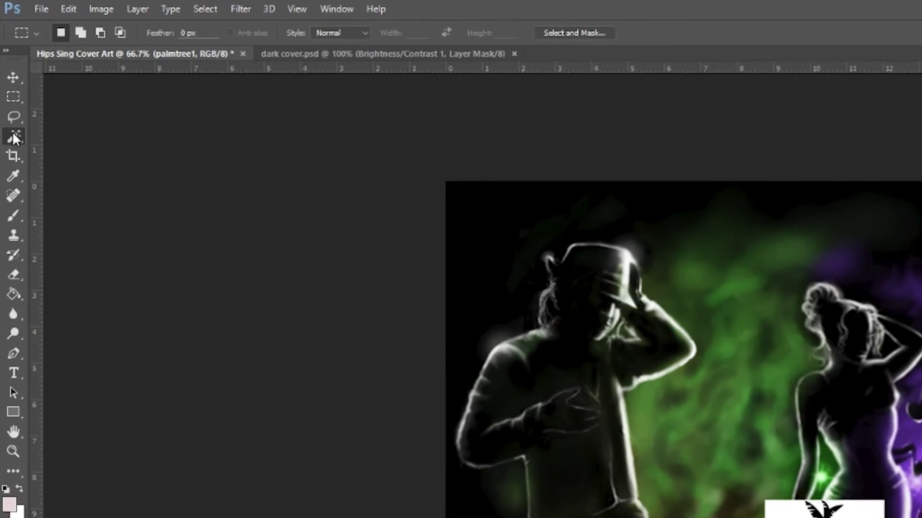
- Select the palm tree image's white background with the Magic Wand, delete it, and clear the selection
{"action": "left_click", "coordinate": [14, 136]}
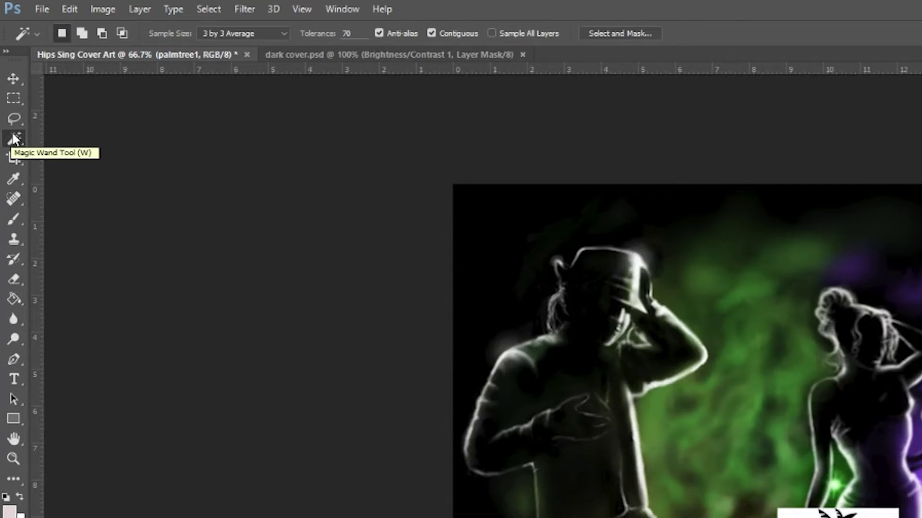
{"action": "left_click", "coordinate": [14, 139]}
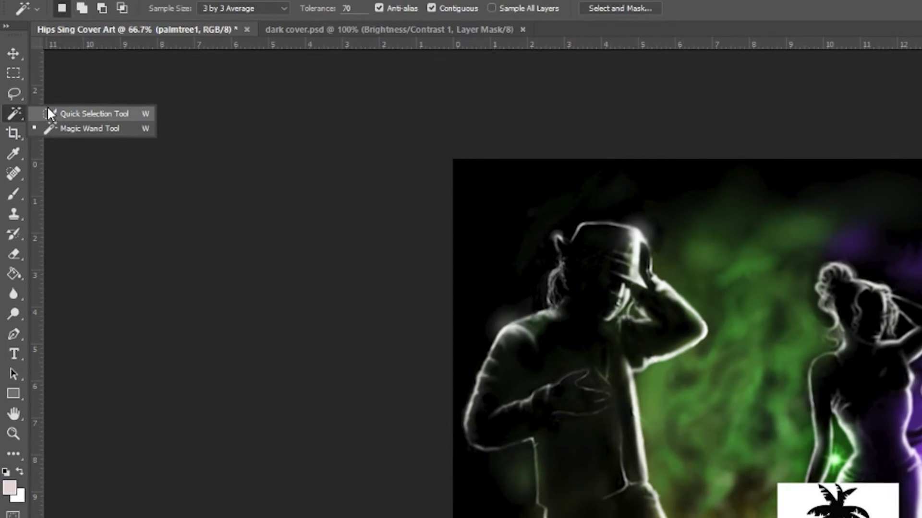
{"action": "left_click", "coordinate": [13, 103]}
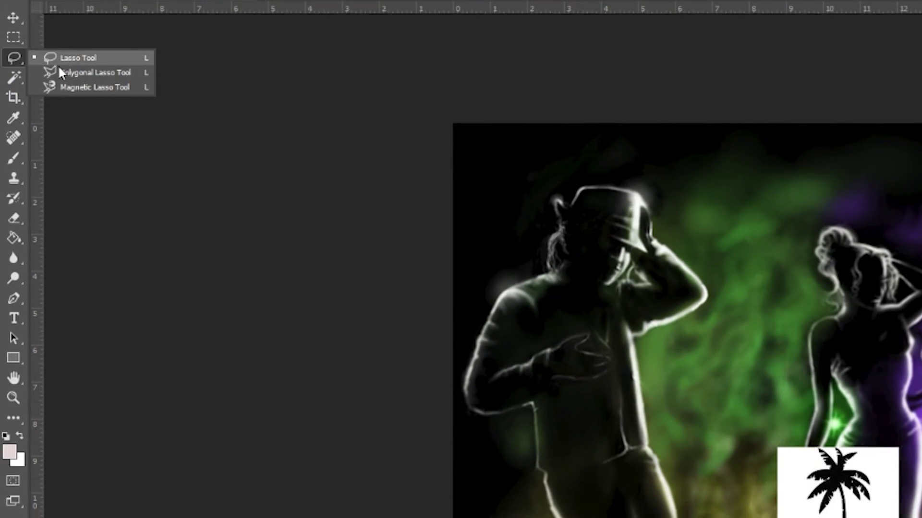
{"action": "left_click", "coordinate": [9, 107]}
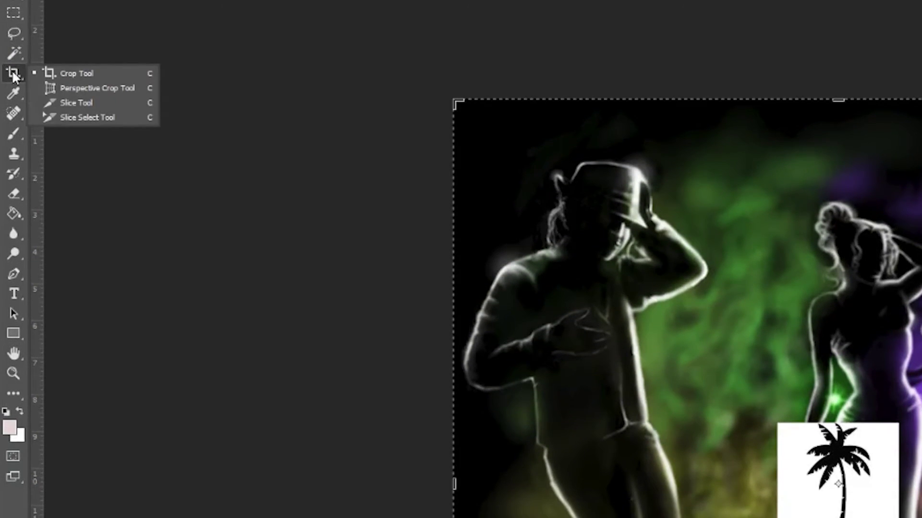
{"action": "left_click", "coordinate": [13, 50]}
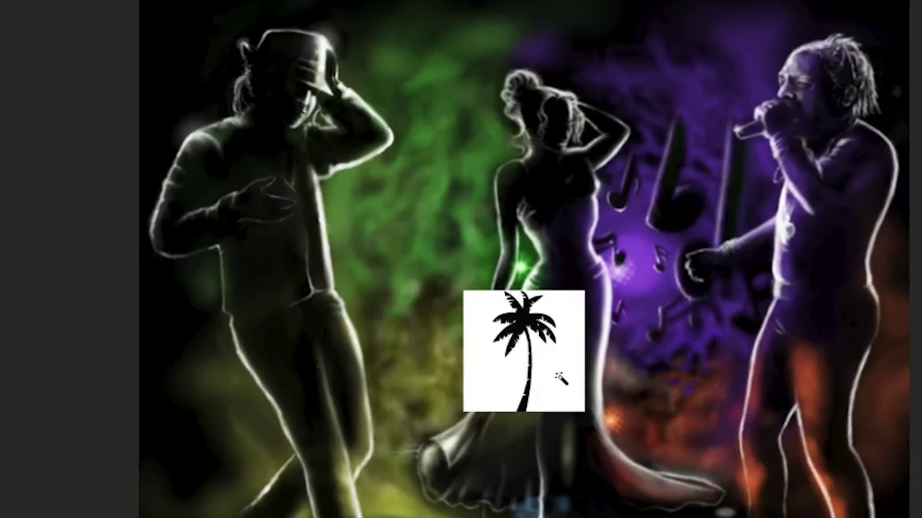
{"action": "left_click", "coordinate": [557, 375]}
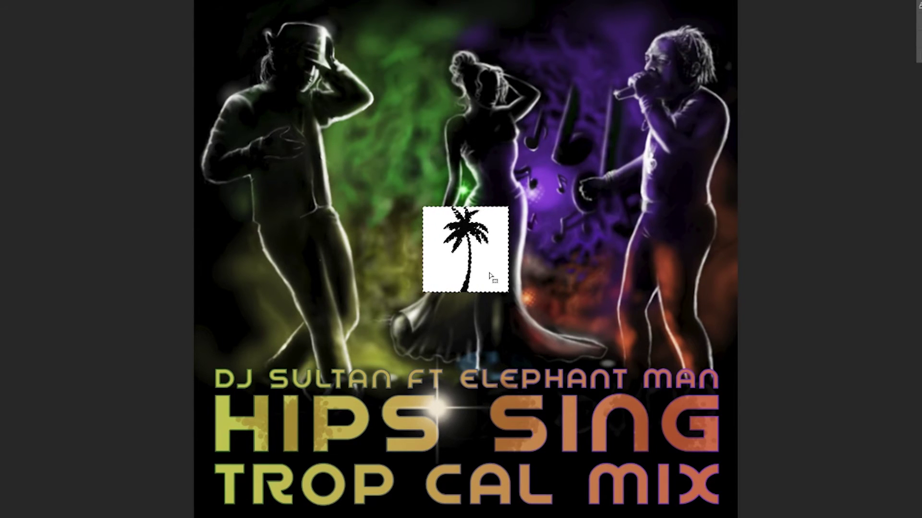
{"action": "key", "text": "Delete"}
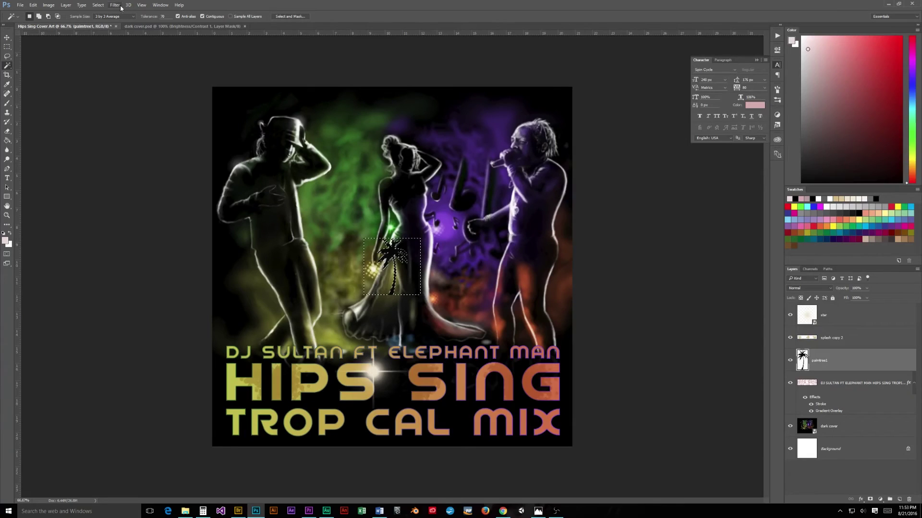
{"action": "left_click", "coordinate": [97, 5]}
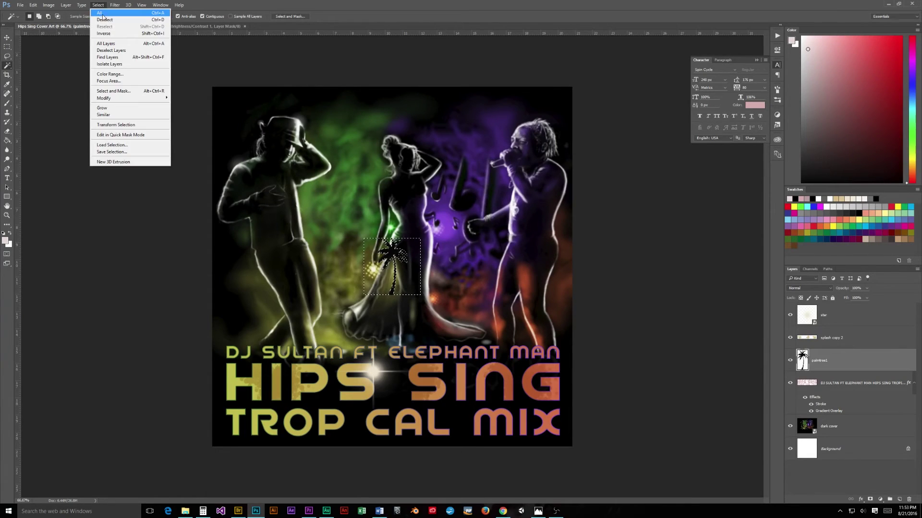
{"action": "left_click", "coordinate": [106, 19]}
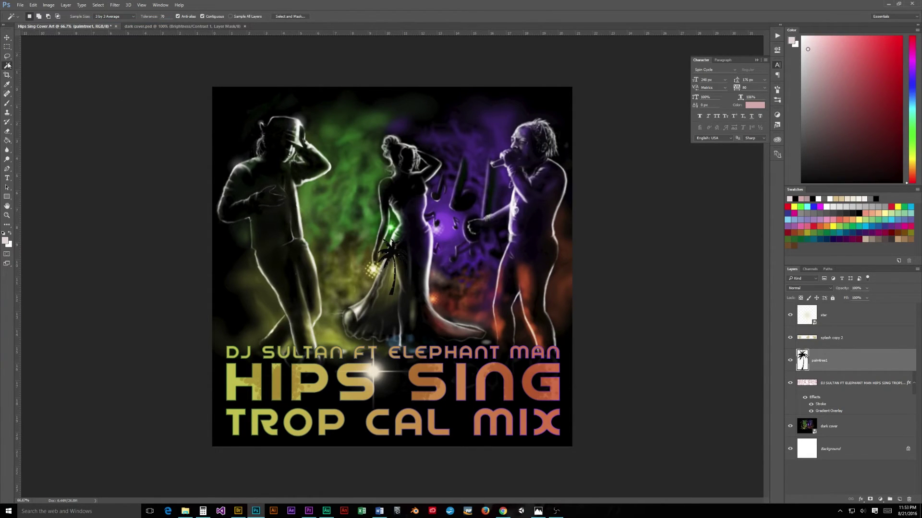
- Copy the title text layer's stroke and gradient overlay style onto the palmtree1 layer
{"action": "left_click", "coordinate": [8, 37]}
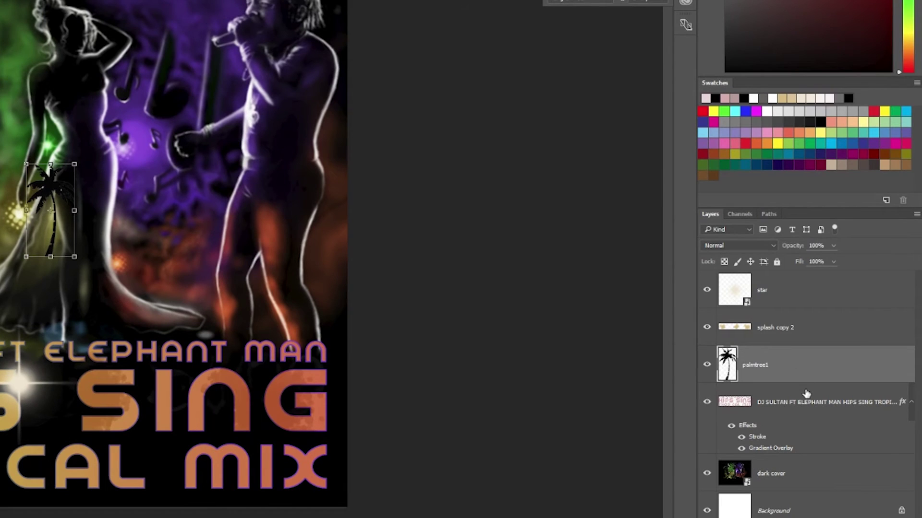
{"action": "right_click", "coordinate": [806, 403]}
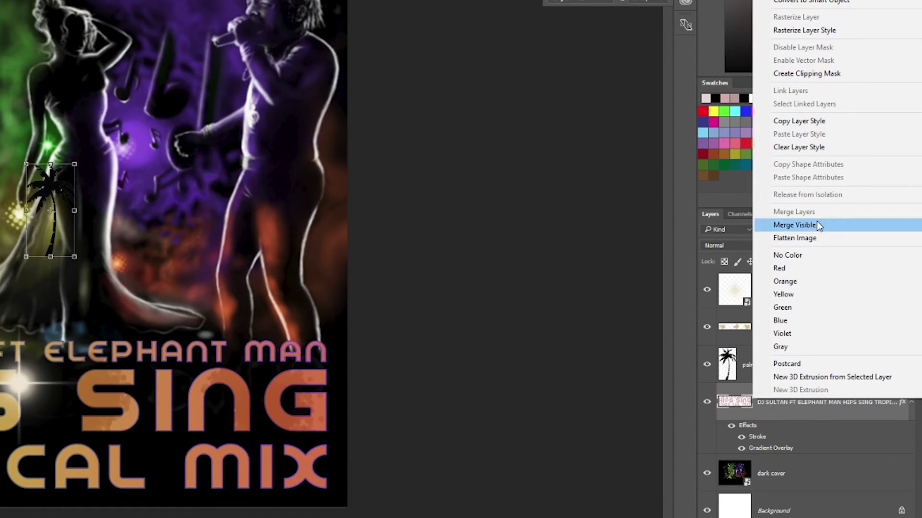
{"action": "left_click", "coordinate": [816, 121]}
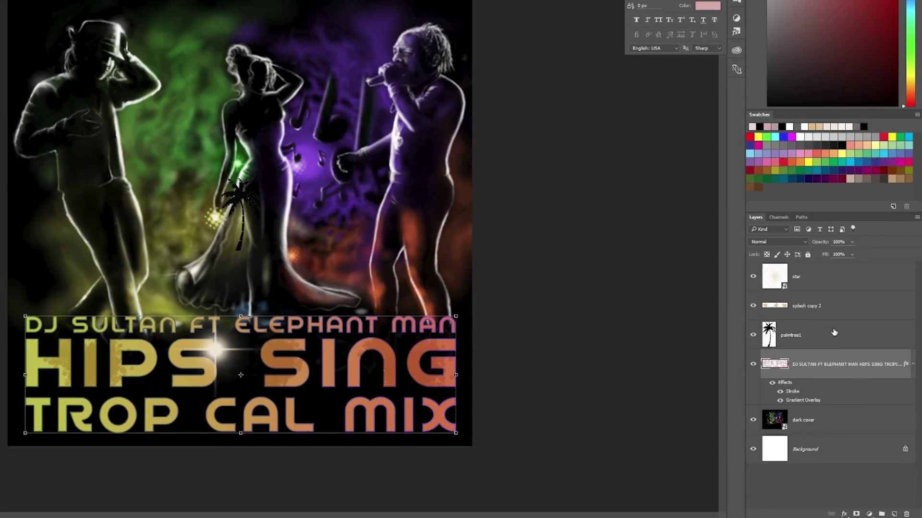
{"action": "right_click", "coordinate": [834, 330]}
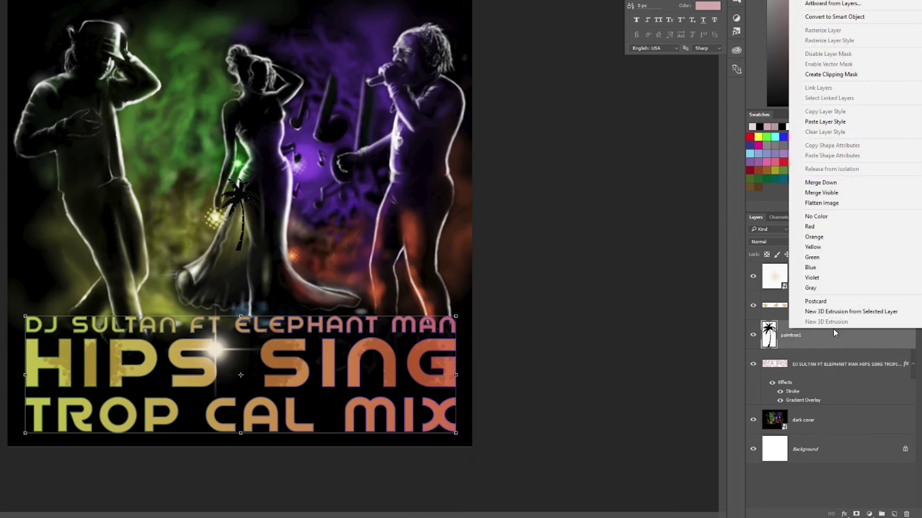
{"action": "left_click", "coordinate": [833, 122]}
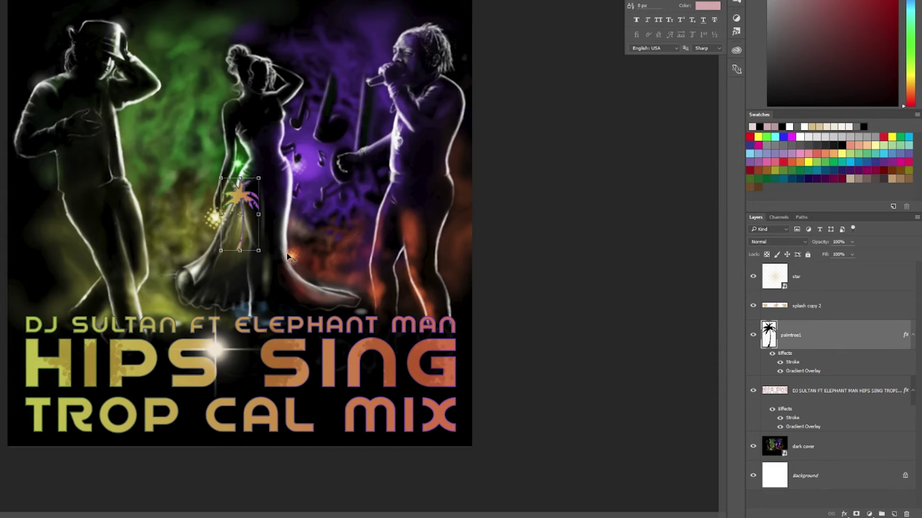
- Move the palm tree into the gap between "TROP" and "CAL" and scale it down to fit as the "I"
{"action": "left_click_drag", "start_coordinate": [244, 201], "coordinate": [196, 398]}
{"action": "key", "text": "ctrl+t"}
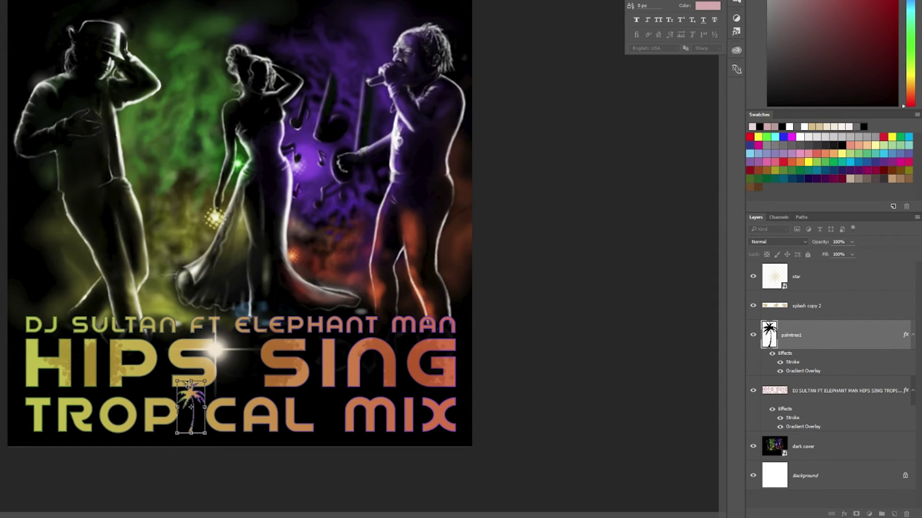
{"action": "key", "text": "Return"}
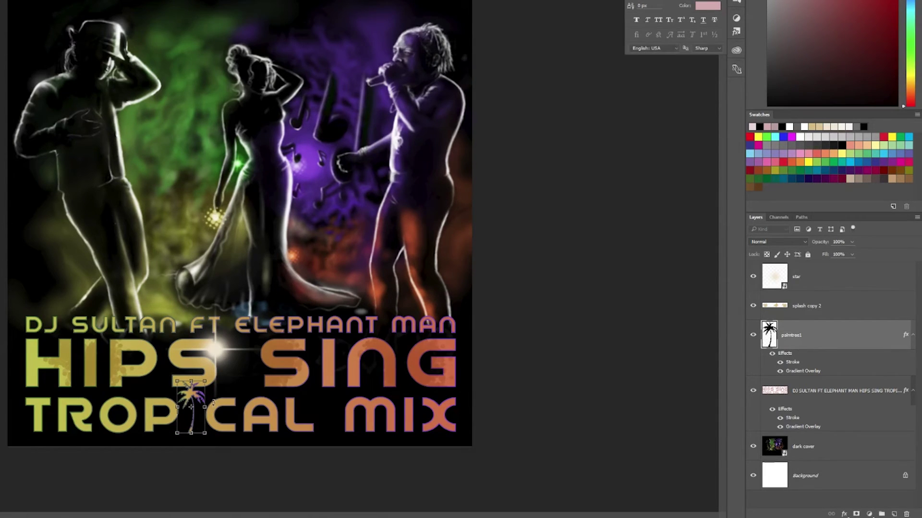
- Set the palm tree layer's stroke position to Outside and its size to 2 px
{"action": "double_click", "coordinate": [829, 328]}
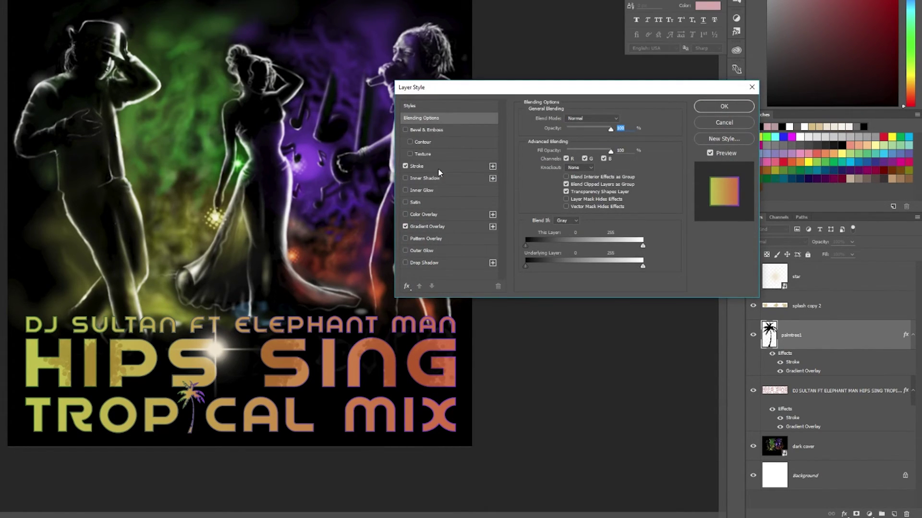
{"action": "left_click", "coordinate": [439, 168]}
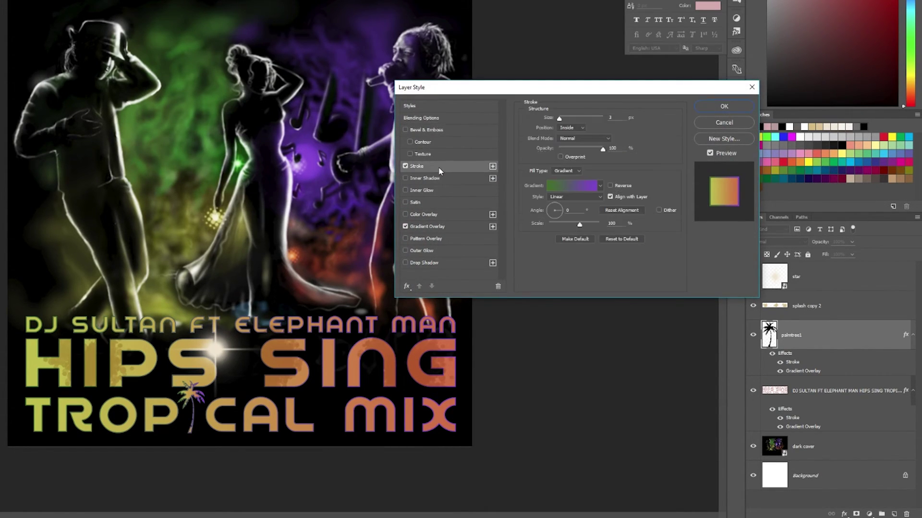
{"action": "left_click", "coordinate": [569, 128]}
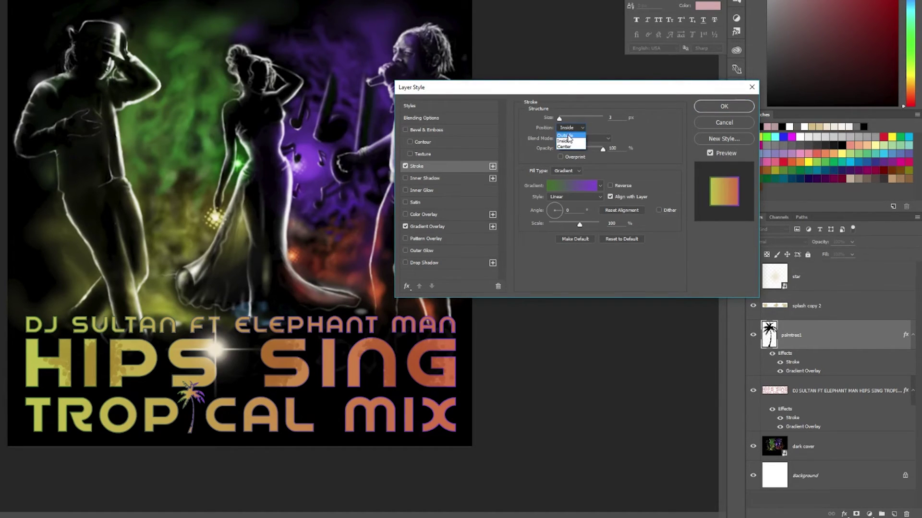
{"action": "left_click", "coordinate": [570, 136]}
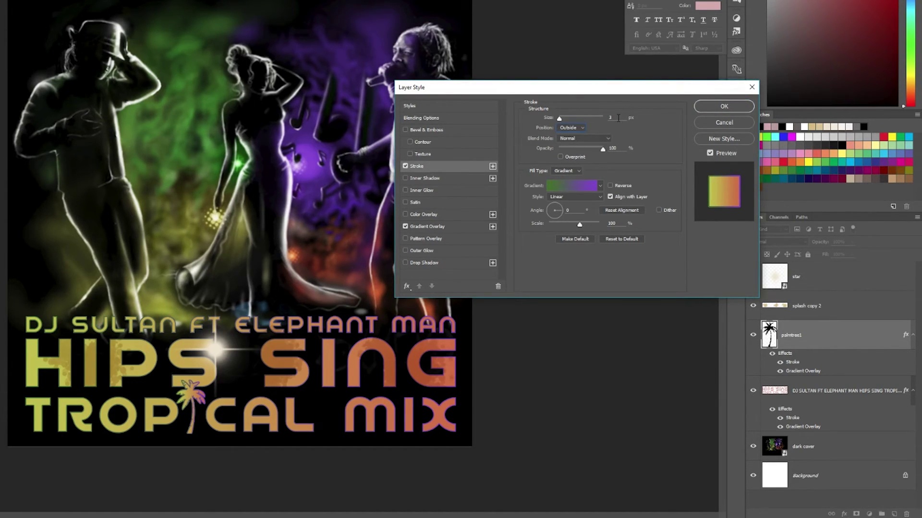
{"action": "type", "text": "2"}
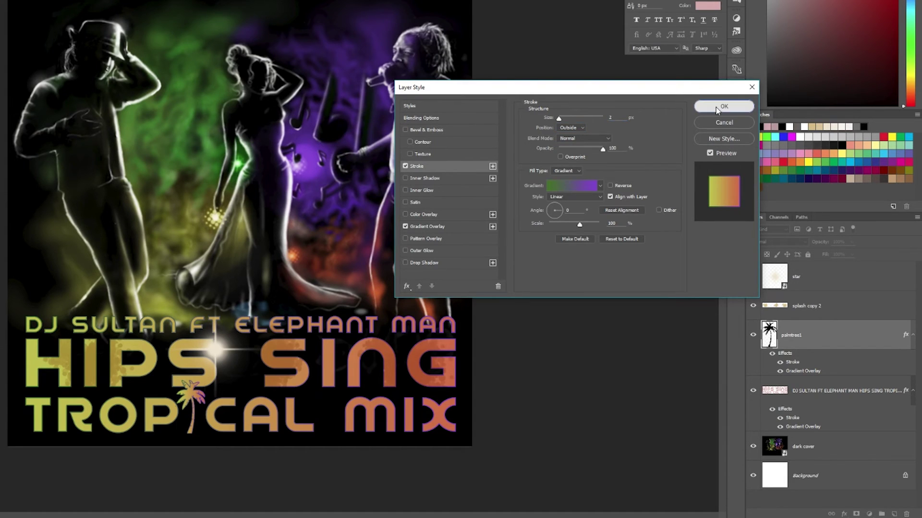
{"action": "left_click", "coordinate": [714, 107]}
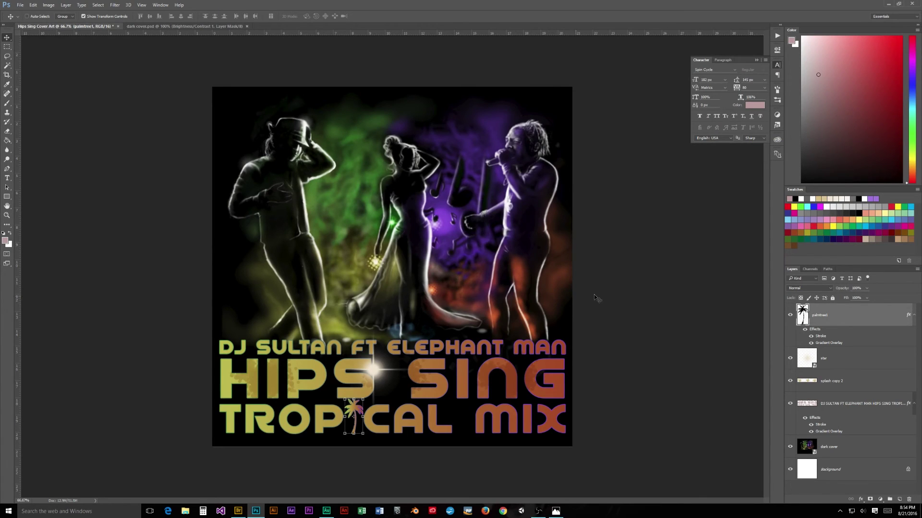
- Save the cover as a JPEG named Hips Sing Cover Art.jpg in the Files folder, adjusting its image quality
{"action": "key", "text": "ctrl+h"}
{"action": "key", "text": "ctrl+h"}
{"action": "left_click", "coordinate": [17, 5]}
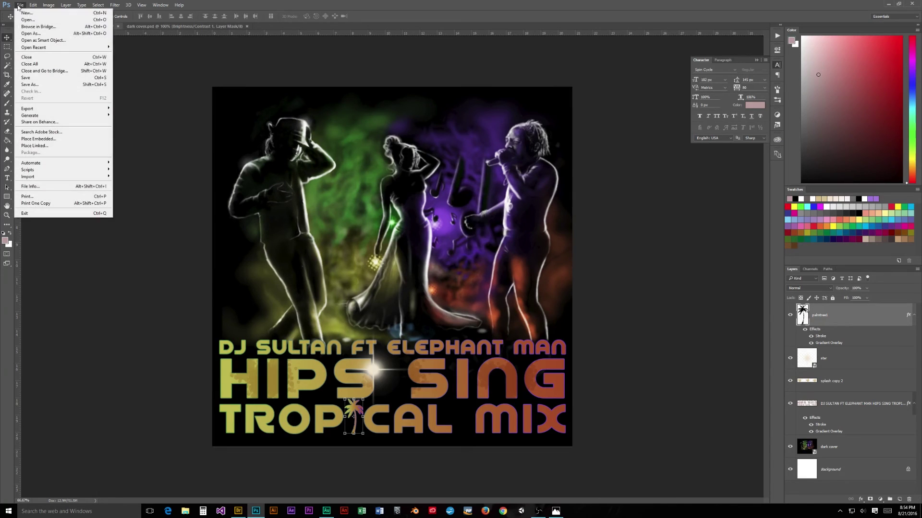
{"action": "left_click", "coordinate": [27, 88]}
{"action": "left_click", "coordinate": [327, 301]}
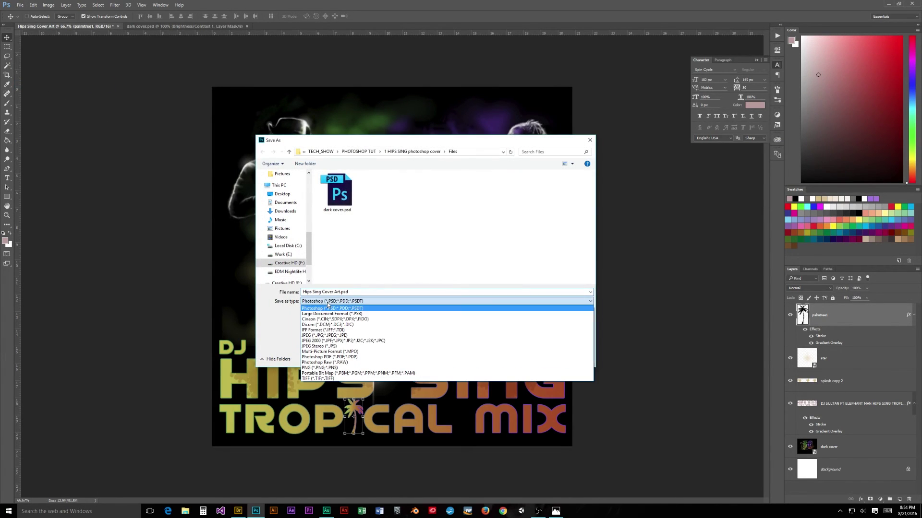
{"action": "left_click", "coordinate": [326, 334]}
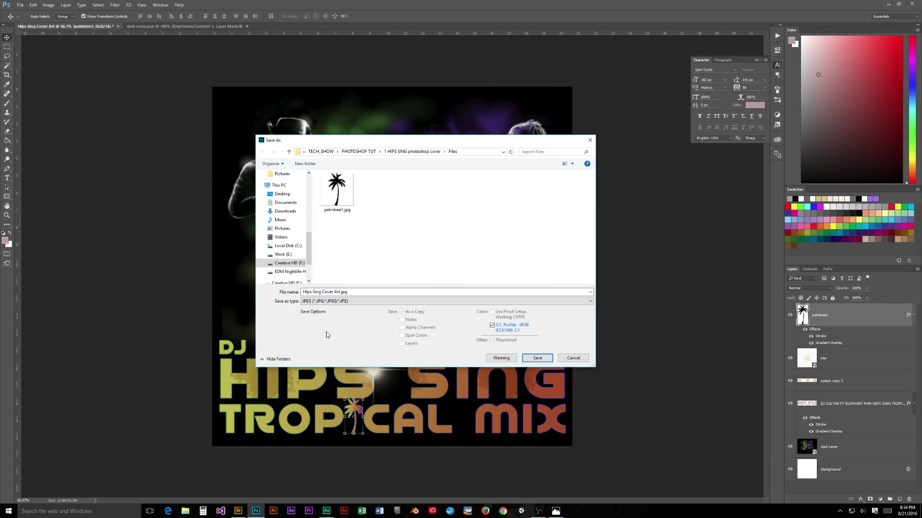
{"action": "left_click", "coordinate": [339, 291]}
{"action": "left_click", "coordinate": [537, 359]}
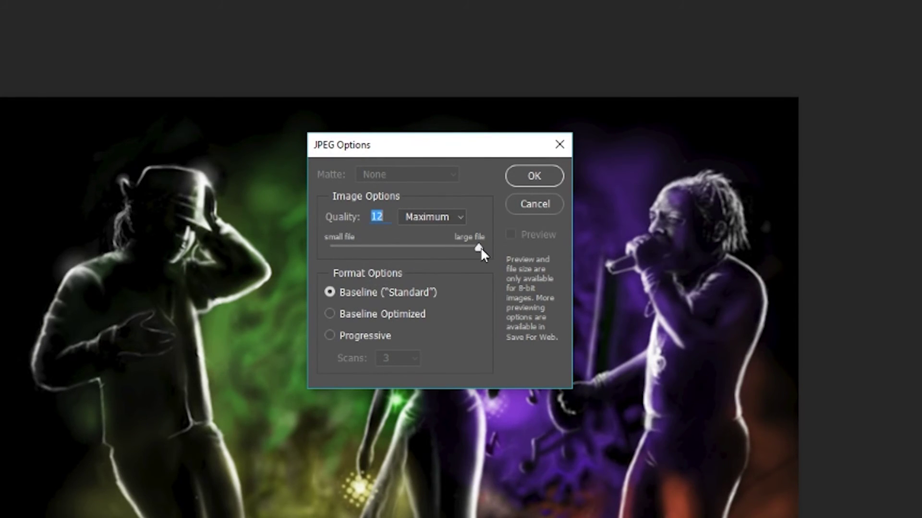
{"action": "left_click_drag", "start_coordinate": [479, 247], "coordinate": [452, 248]}
{"action": "left_click", "coordinate": [528, 178]}
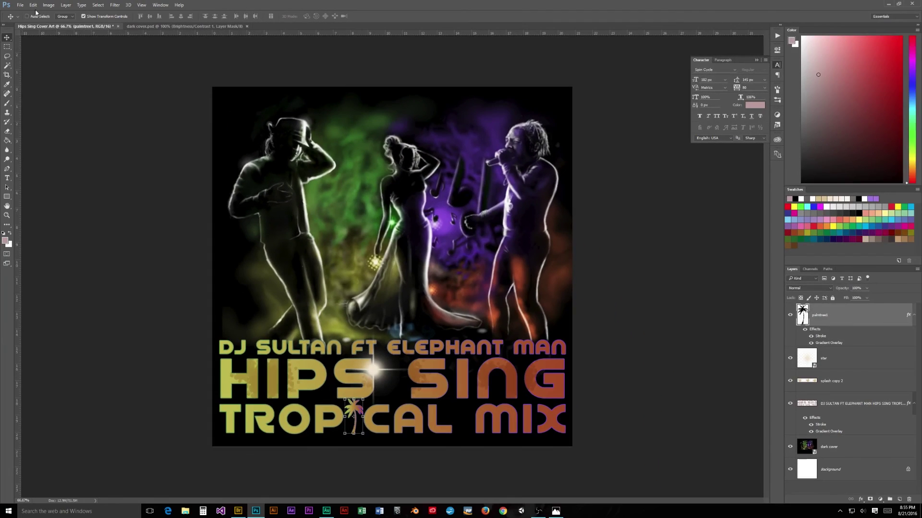
- Save the document with its layers as Hips Sing Cover Art.psd in the Files folder
{"action": "left_click", "coordinate": [20, 4]}
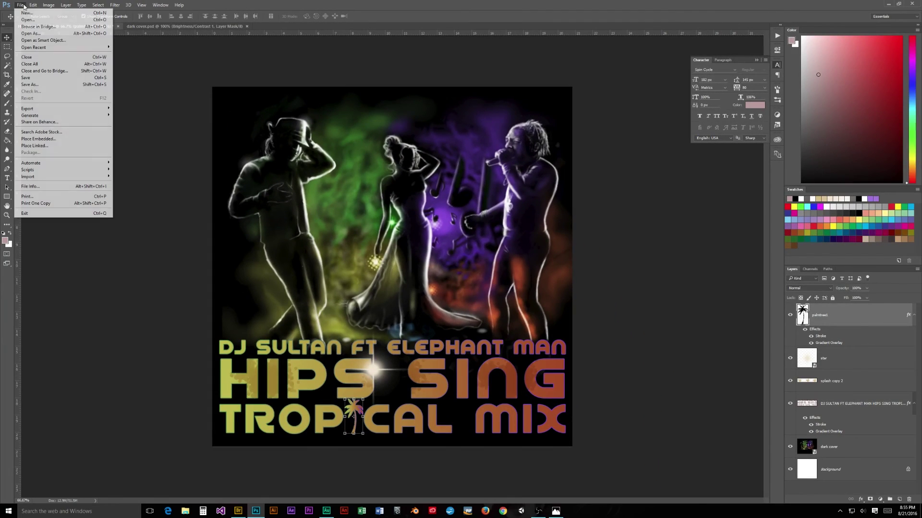
{"action": "left_click", "coordinate": [37, 86]}
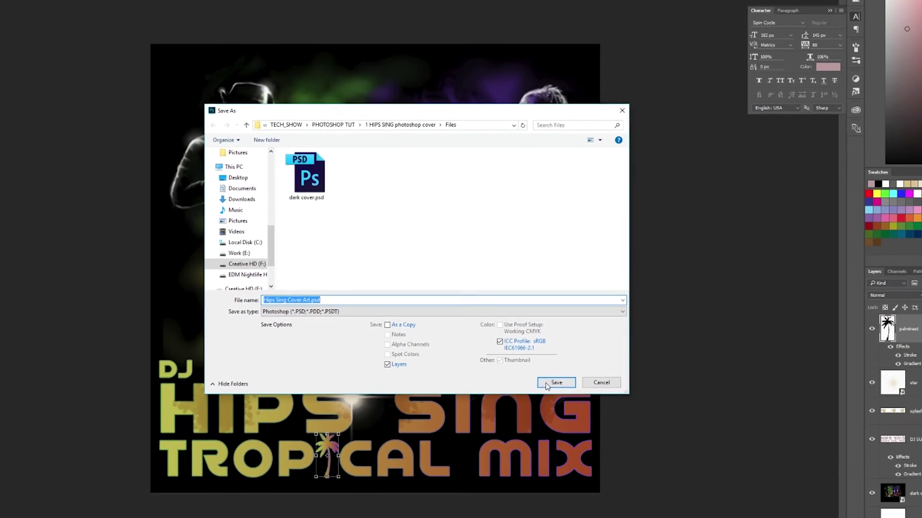
{"action": "left_click", "coordinate": [598, 435]}
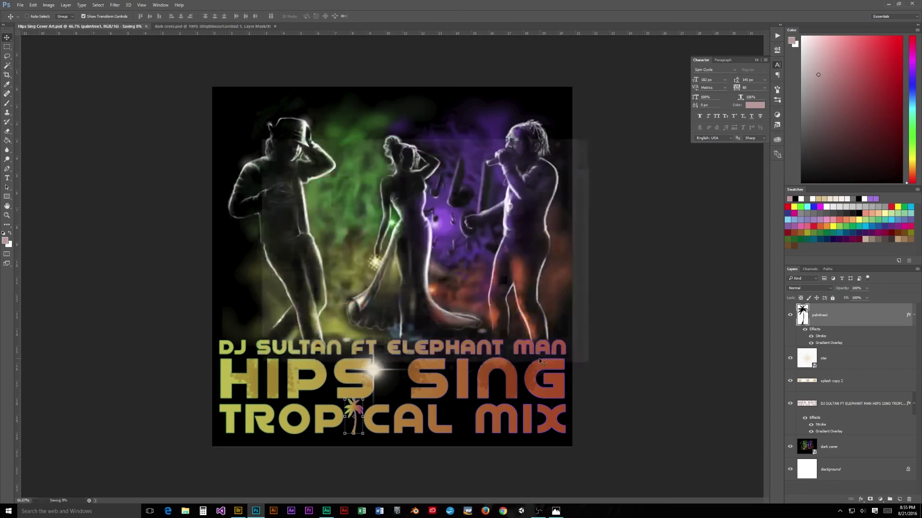